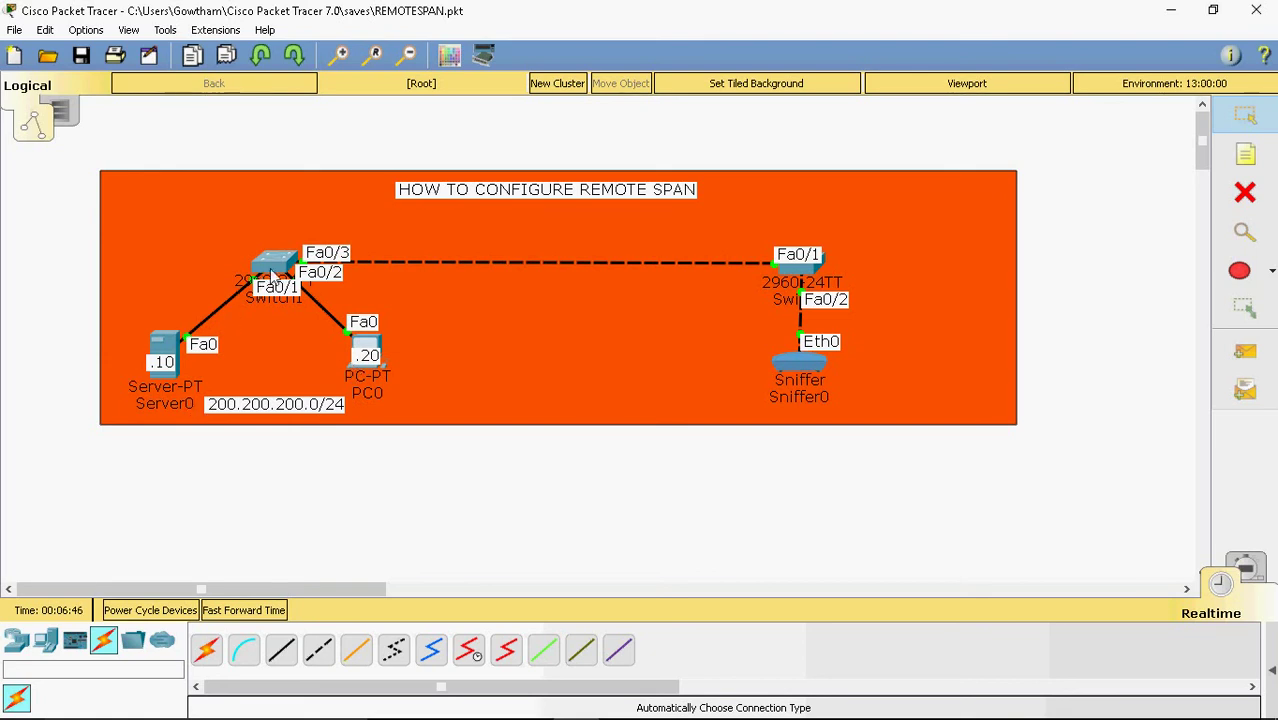
- Open Switch1's command line in a maximized window and advance to a clear configuration prompt
mouse_move(281, 266)
click(266, 268)
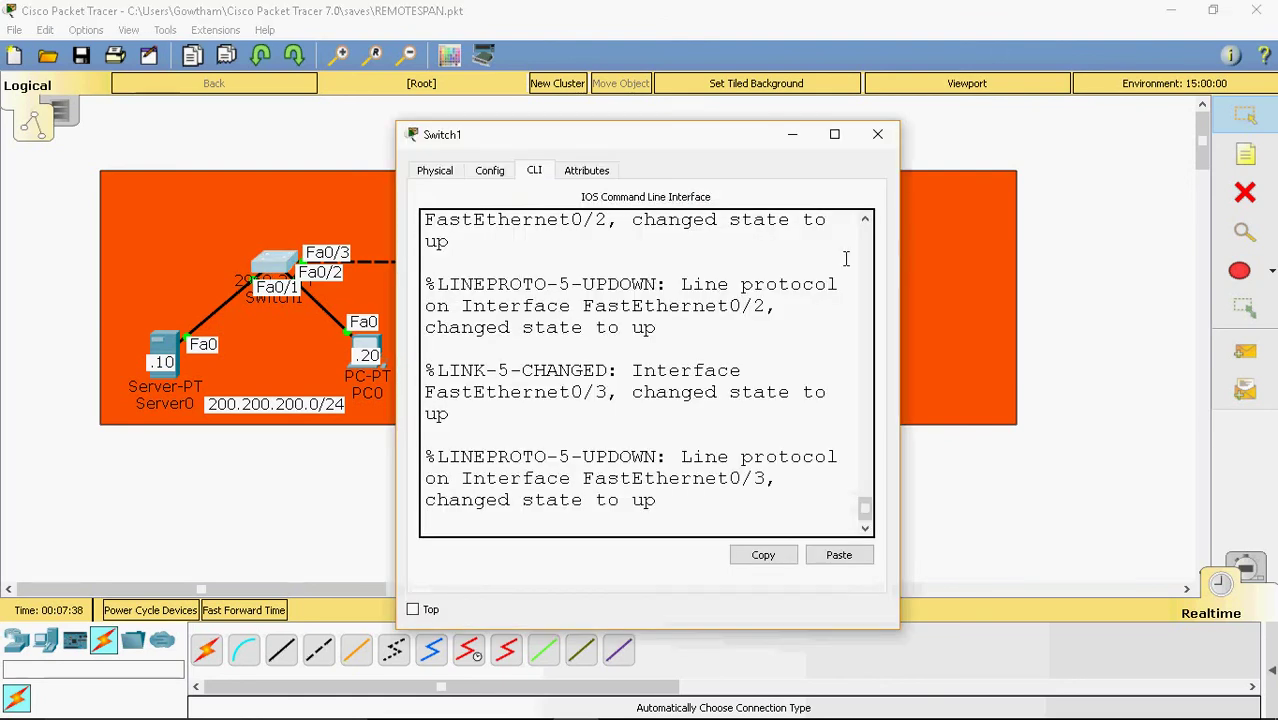
click(834, 134)
key(Return)
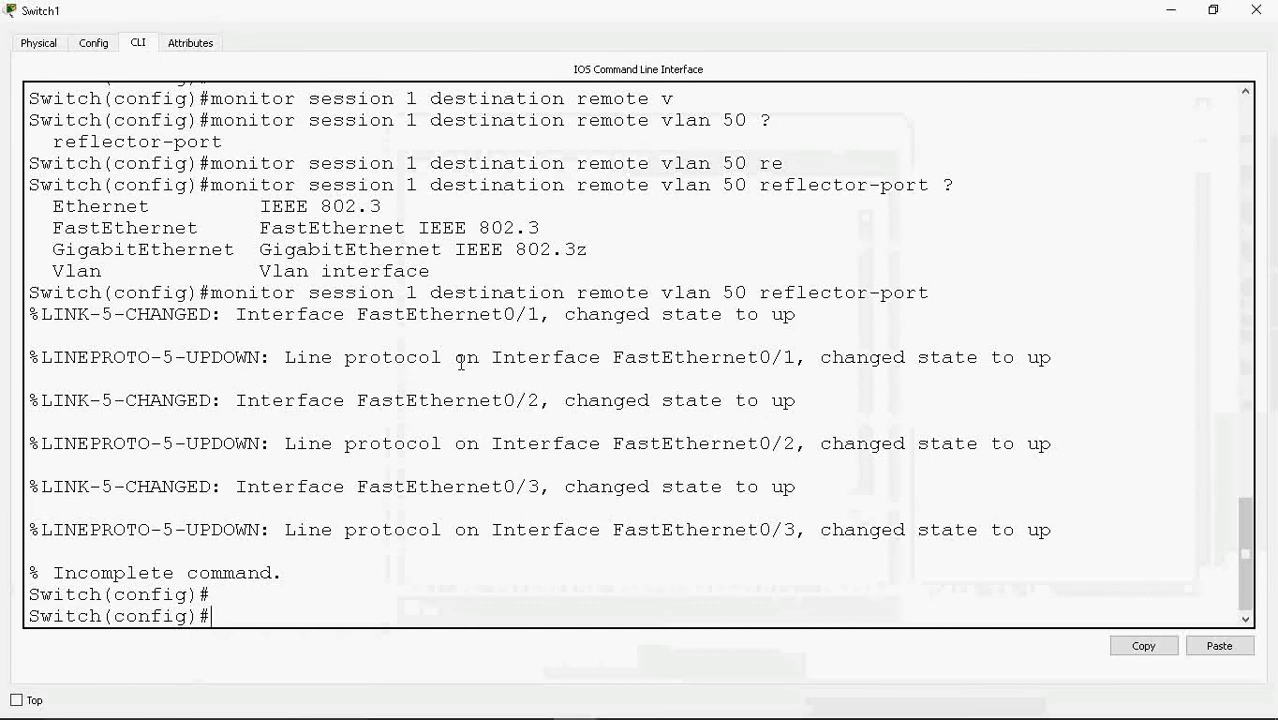
key(Return)
key(Return)
key(Return)
key(Return)
key(Return)
key(Return)
key(Return)
key(Return)
key(Return)
key(Return)
key(Return)
key(Return)
key(Return)
key(Return)
key(Return)
key(Return)
key(Return)
key(Return)
key(Return)
- Create VLAN 50 on Switch1 as a remote-span VLAN and return to global configuration mode
text(v)
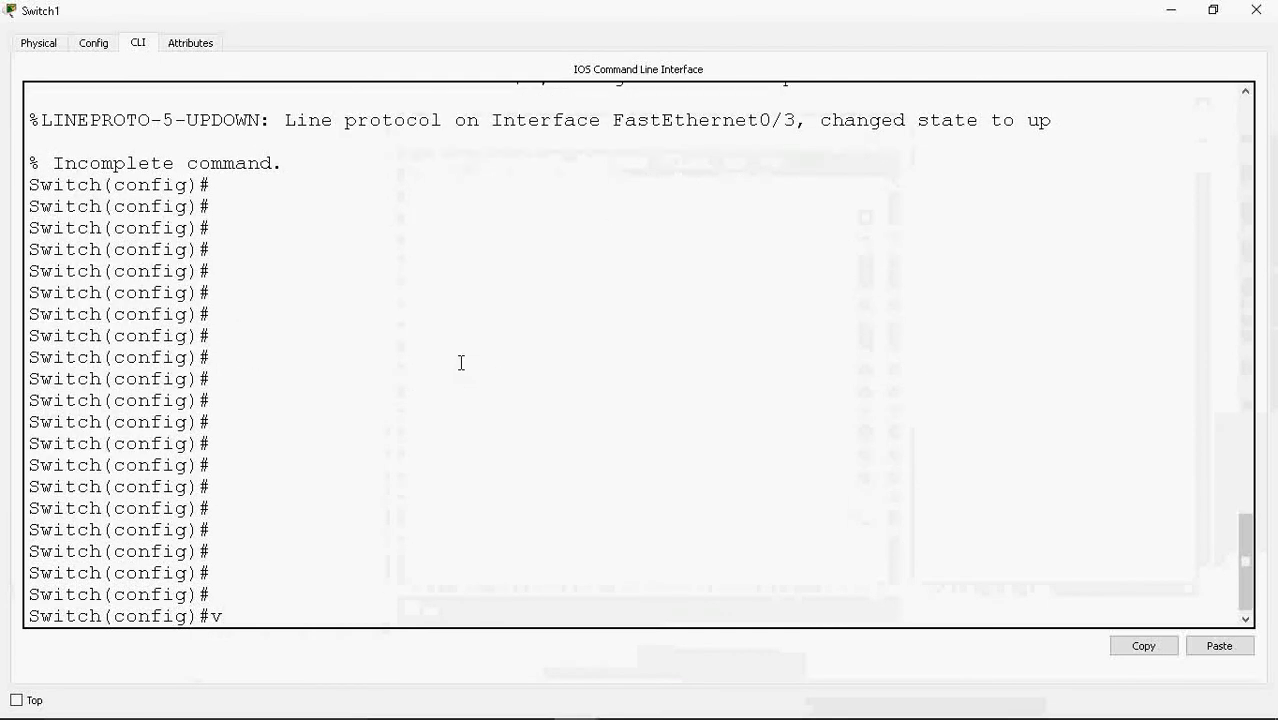
text(lan 5)
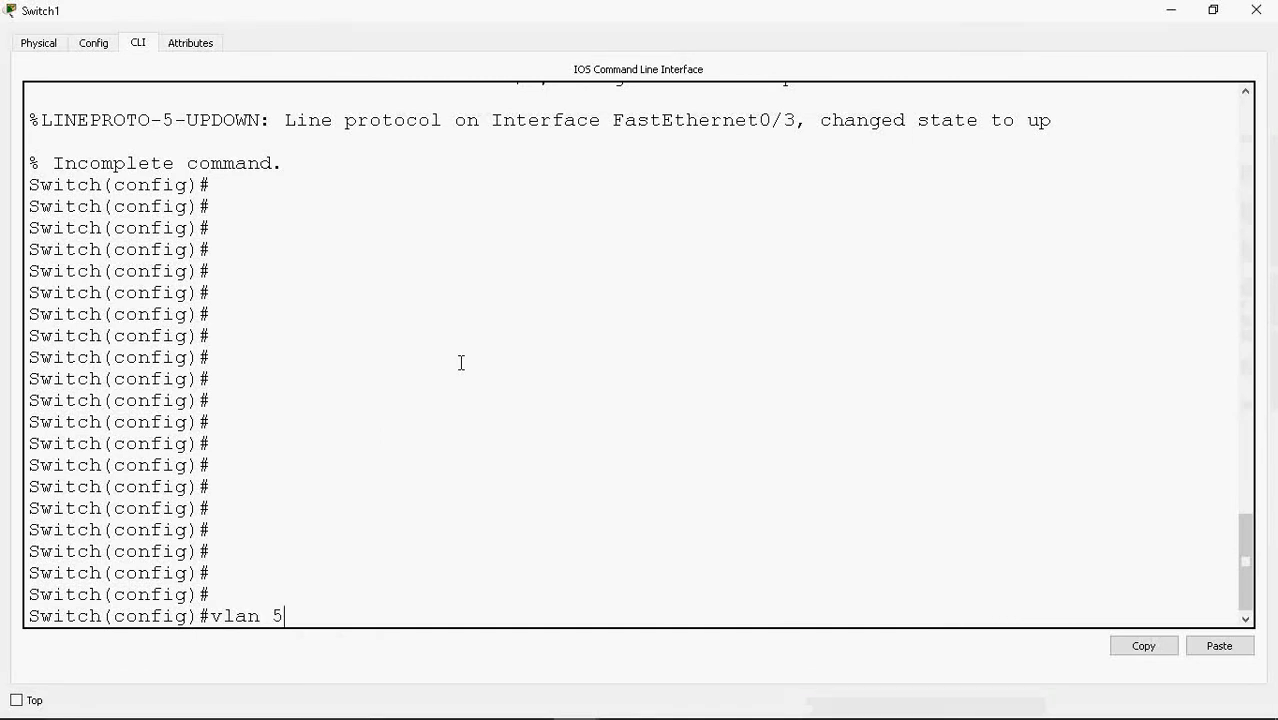
text(0)
key(Return)
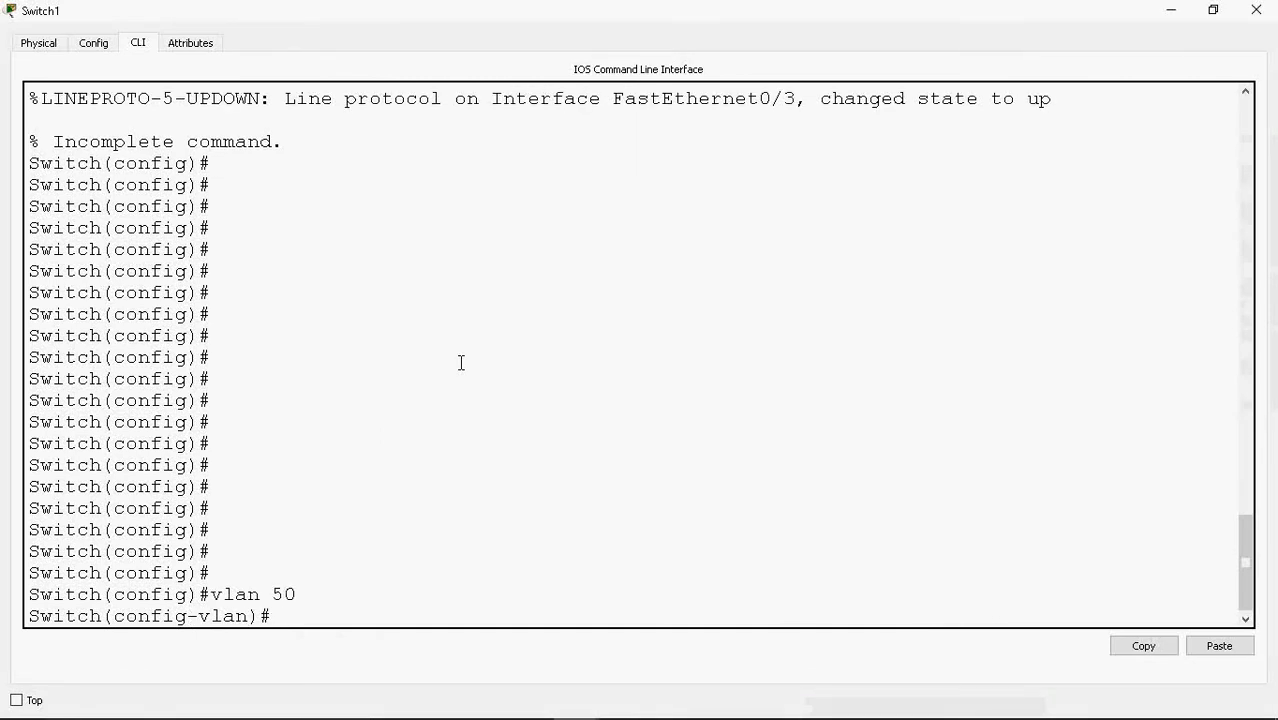
text(re)
key(Tab)
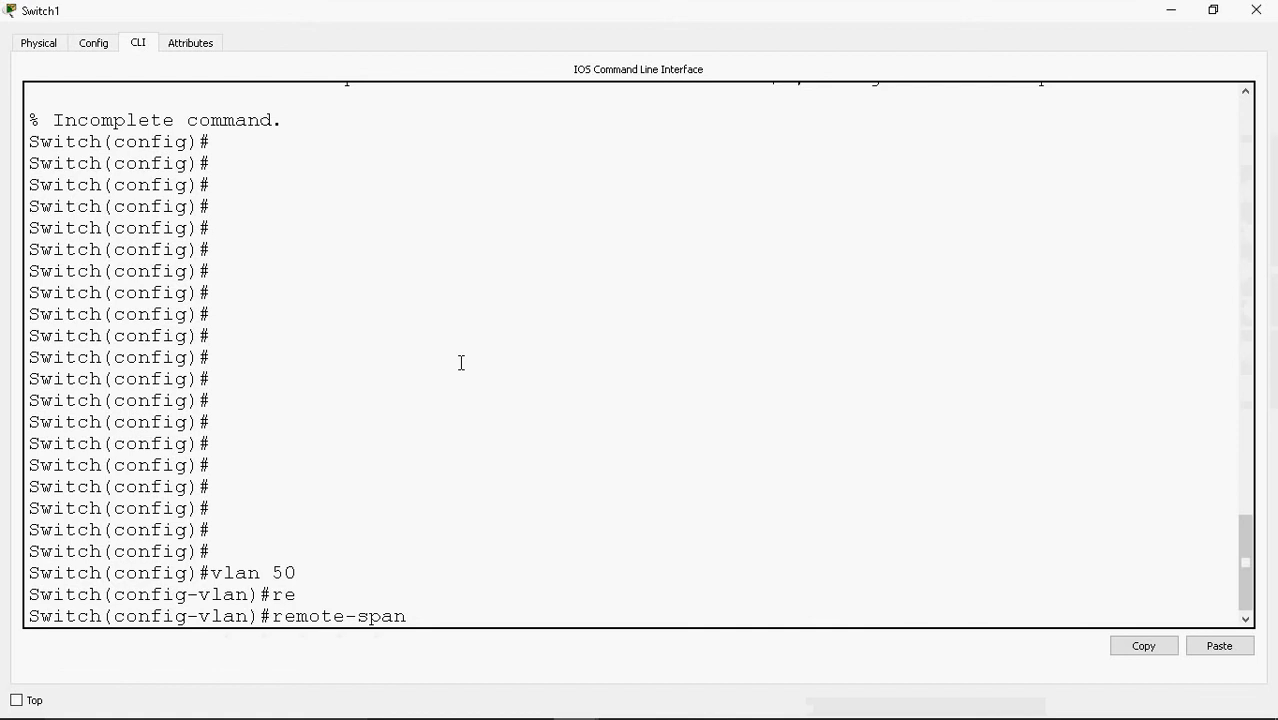
key(Return)
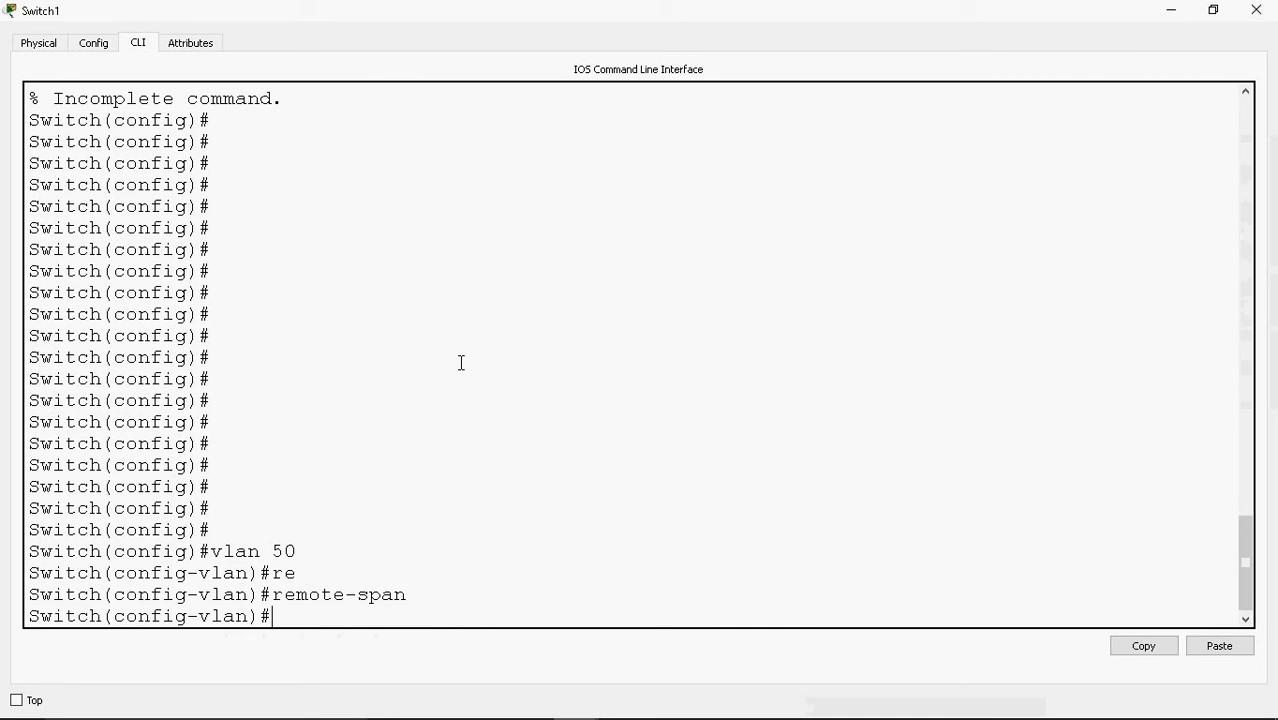
text(exi)
key(Return)
key(Return)
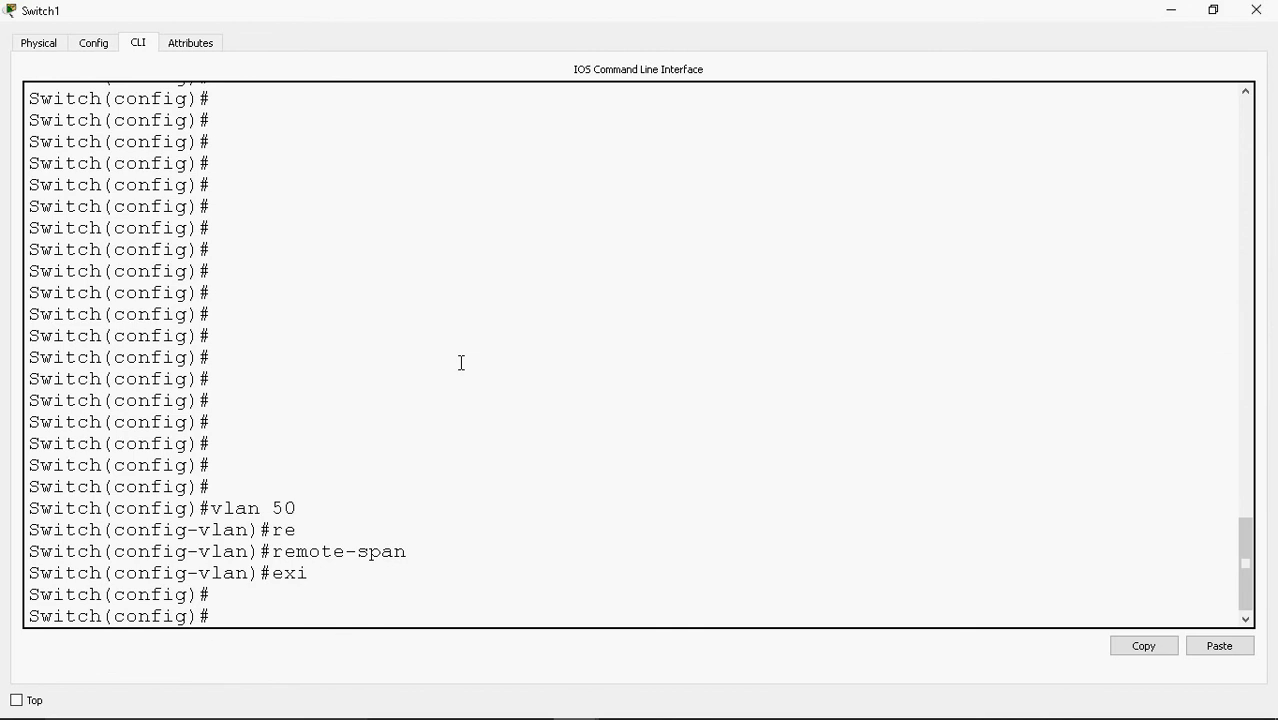
- Configure monitor session 1 on Switch1 with source interface fastEthernet 0/1 in both directions, checking the available session and direction options
text(mon)
key(Tab)
text(se)
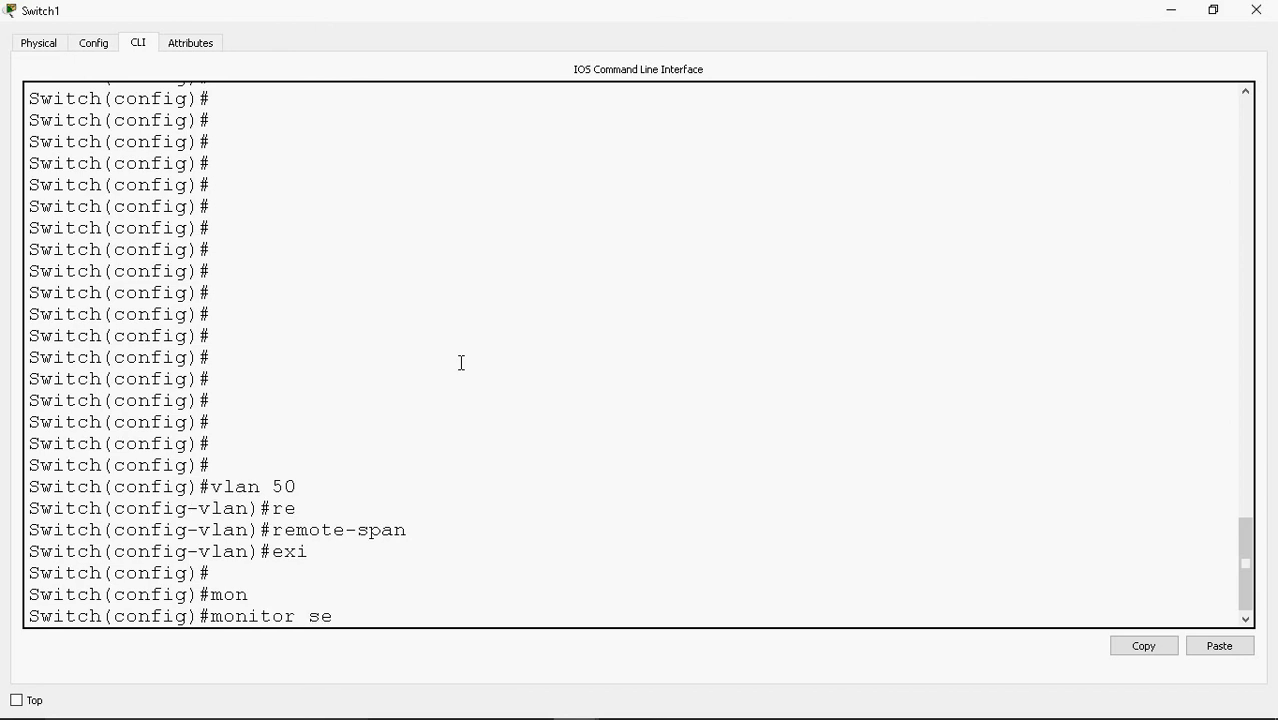
key(Tab)
text(?)
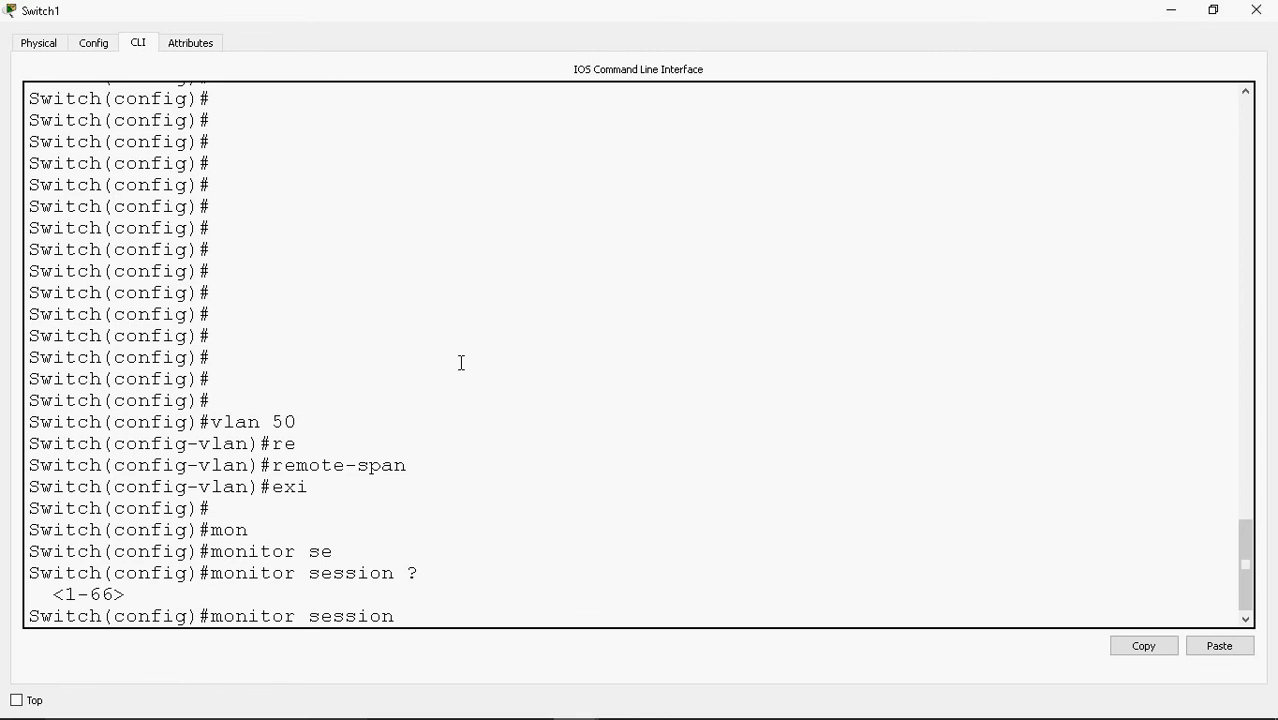
text(1 sou)
key(Tab)
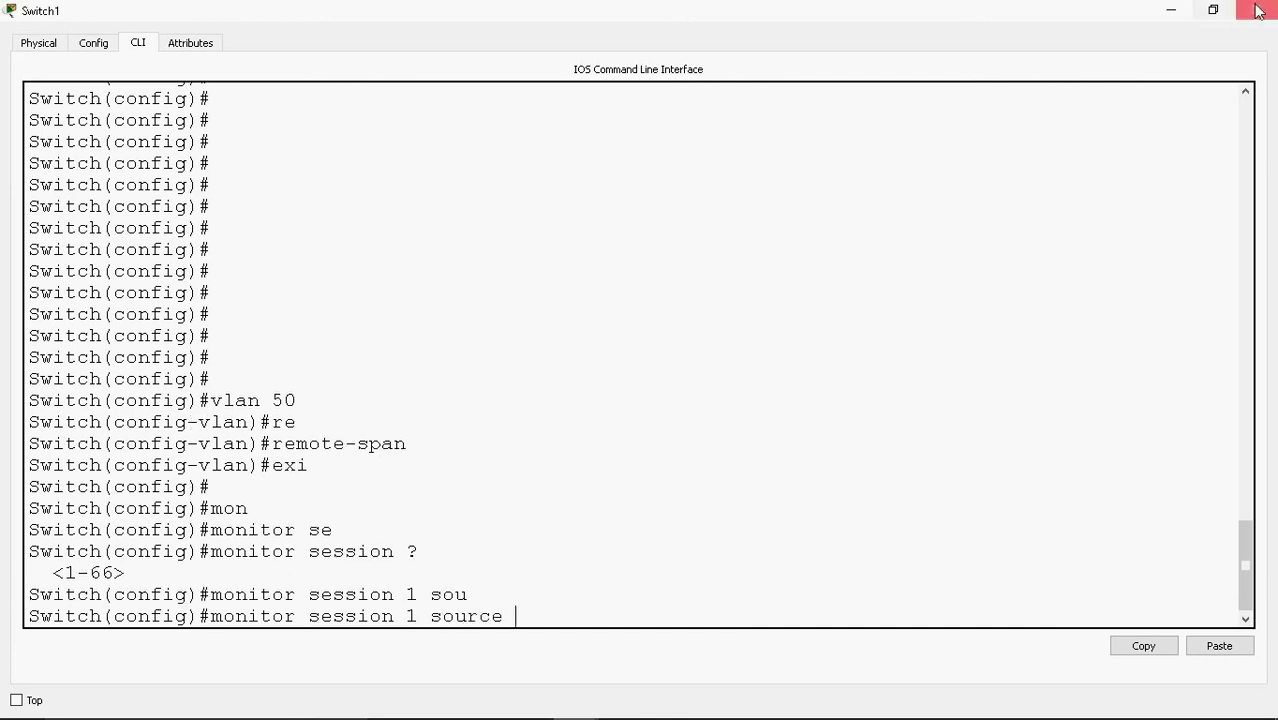
click(1213, 10)
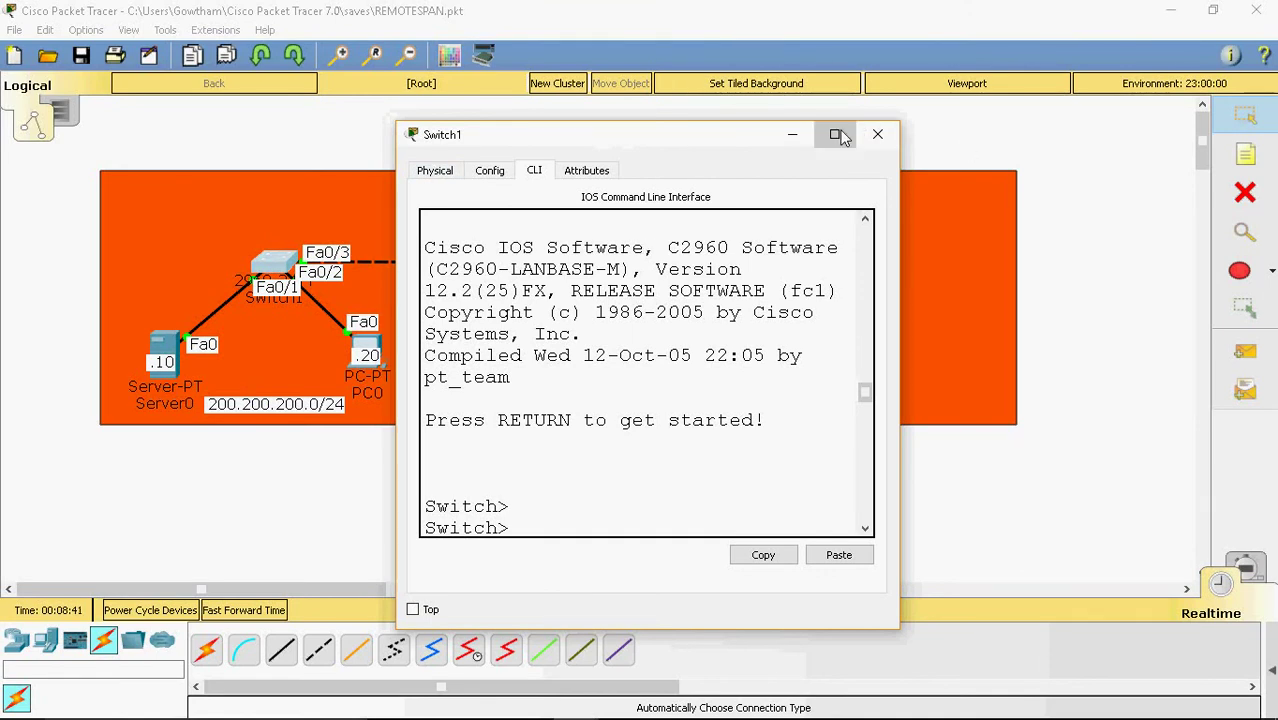
click(835, 133)
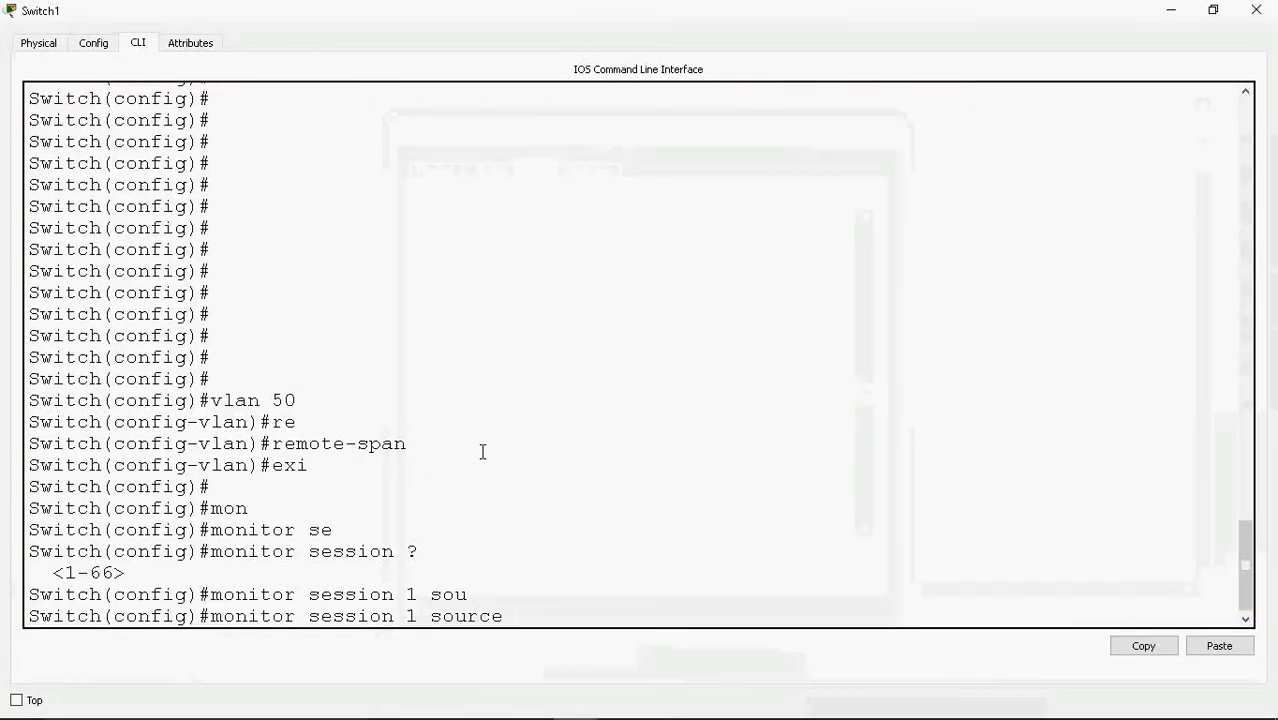
text(inte)
key(Tab)
text(fa)
key(Tab)
text(0/1b)
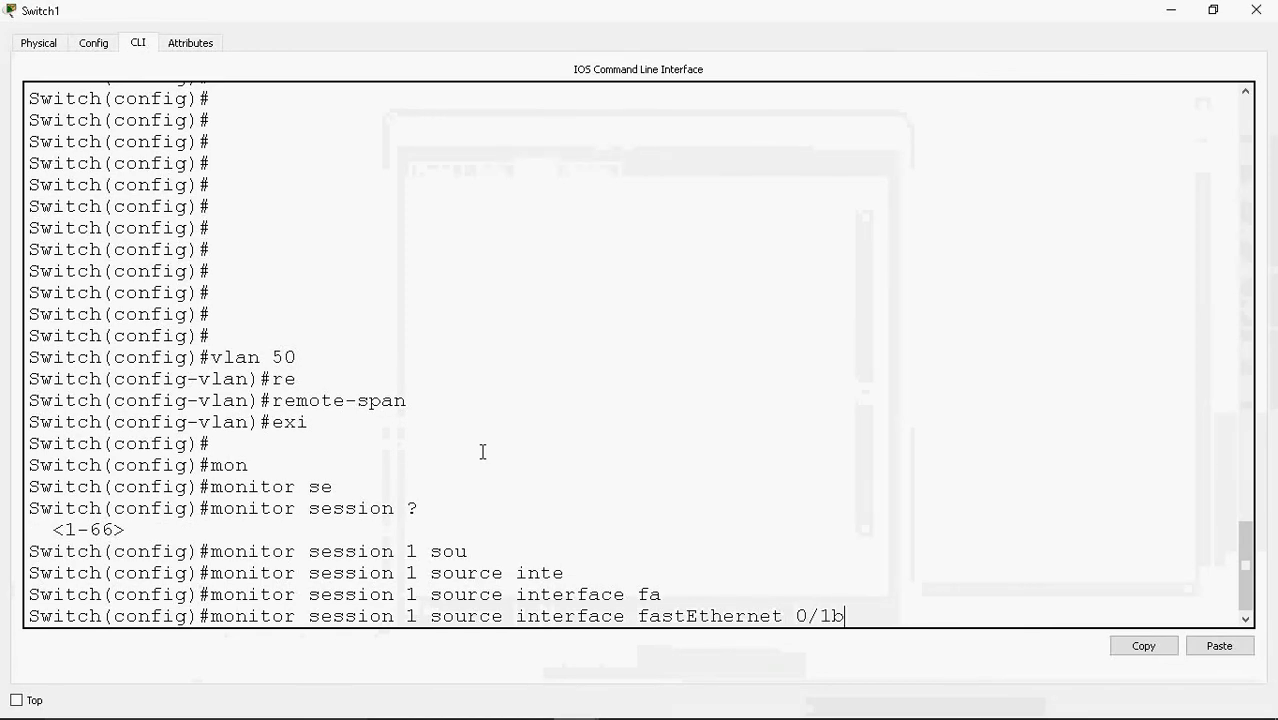
text( ?)
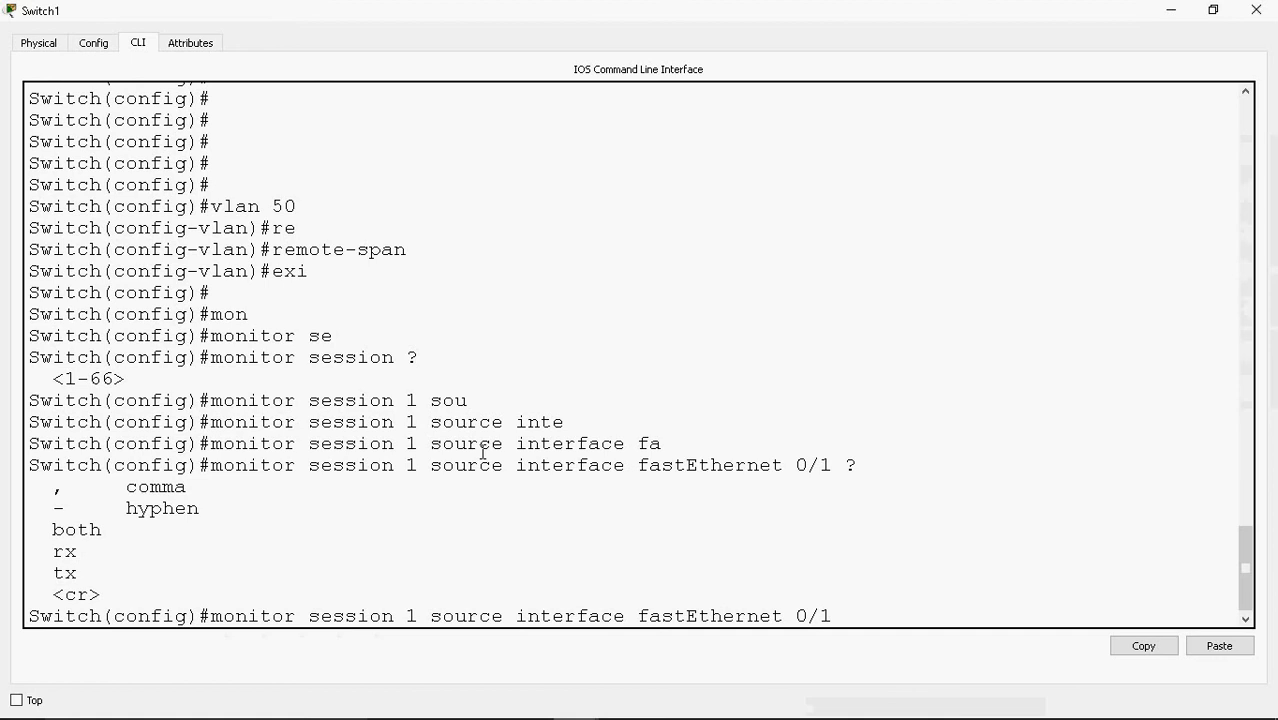
text(bo)
key(Tab)
key(Return)
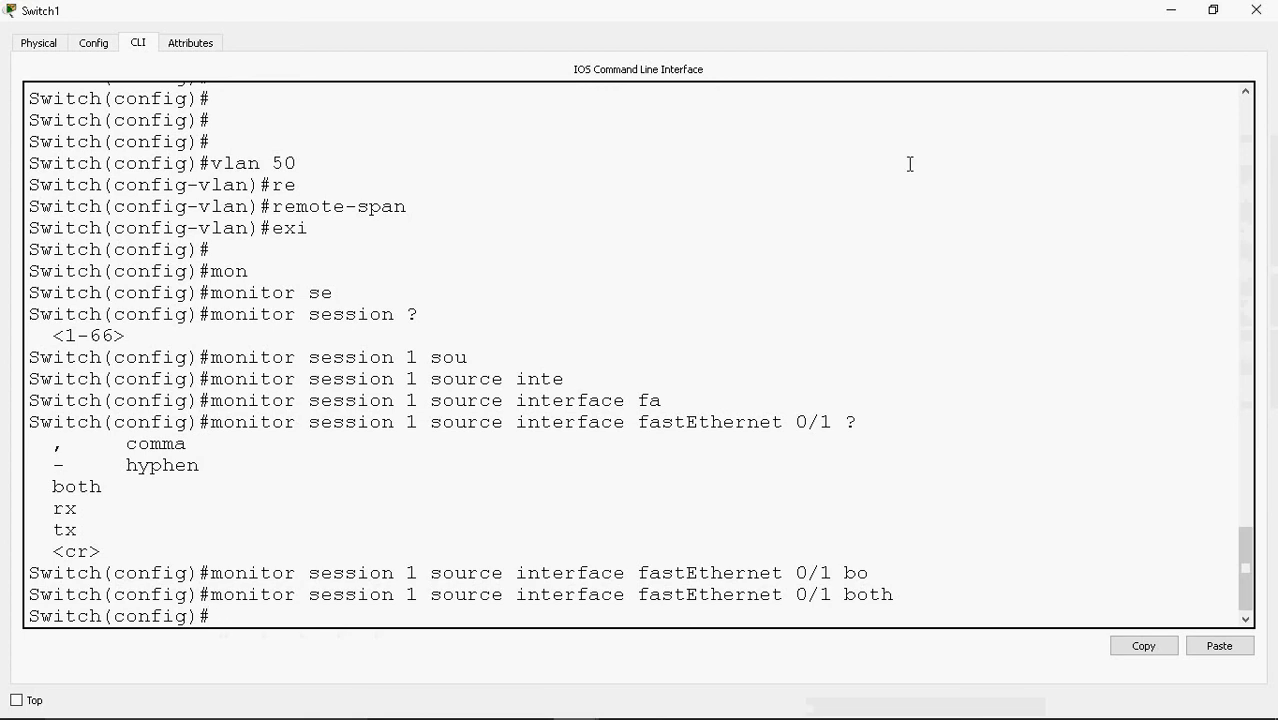
- Set Switch1's monitor session 1 destination to remote VLAN 50 with reflector port fastEthernet 0/10, and close the switch window
click(1211, 11)
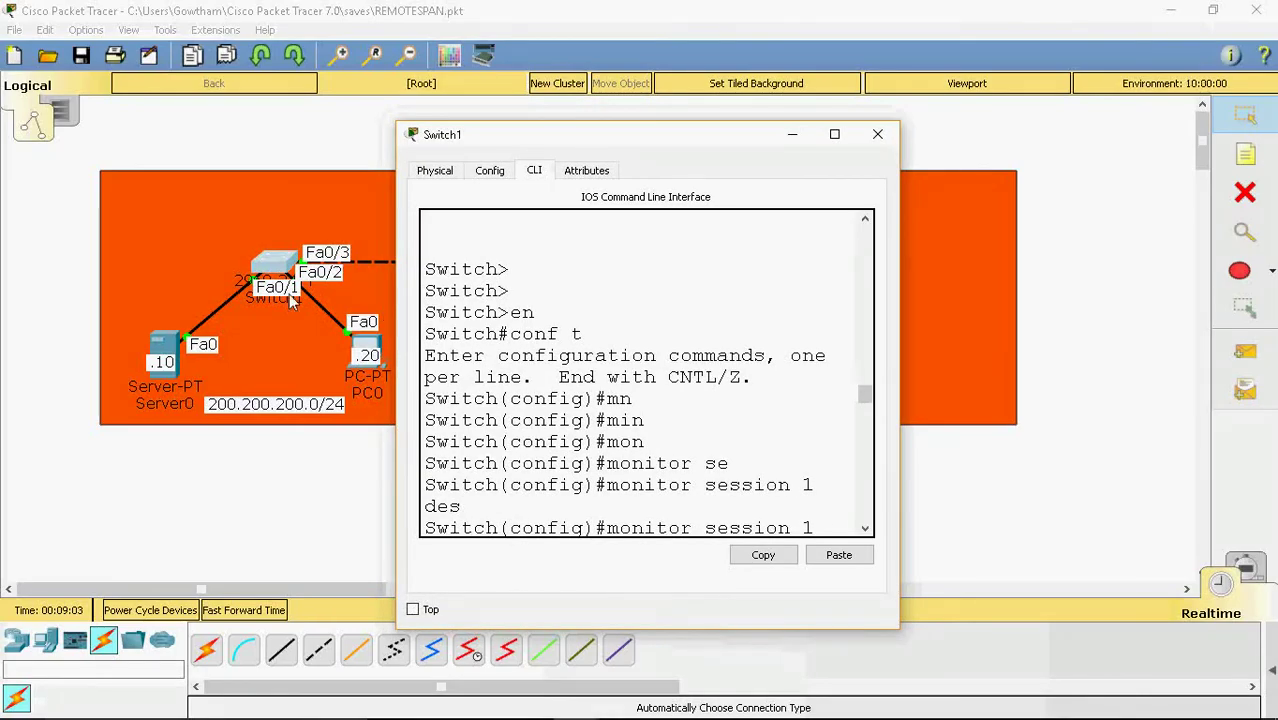
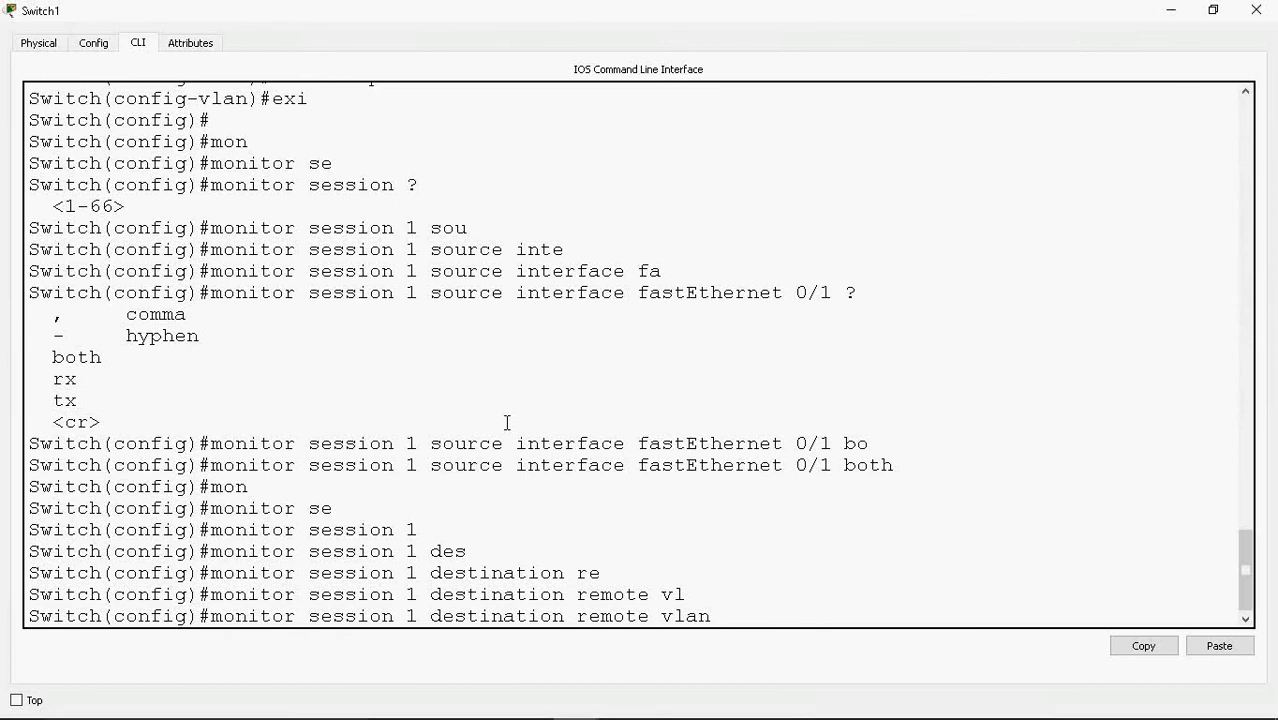
text(50)
click(1213, 11)
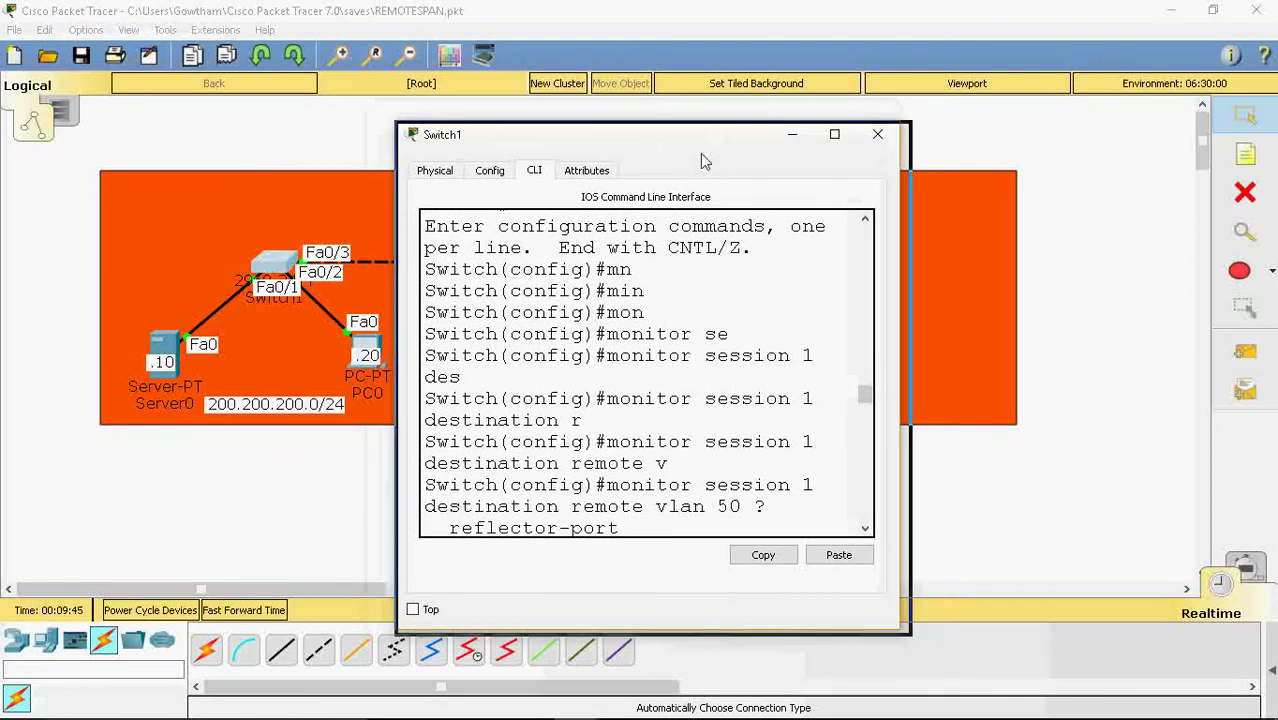
drag(640, 131, 850, 164)
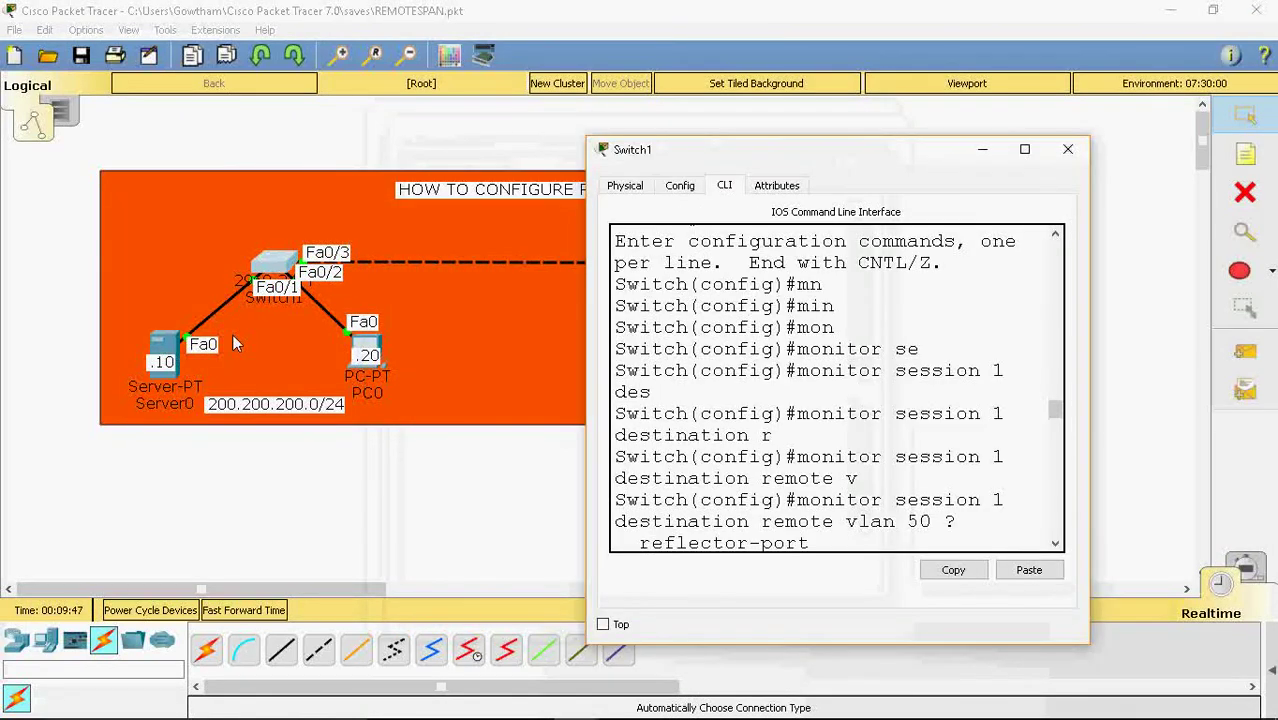
click(349, 514)
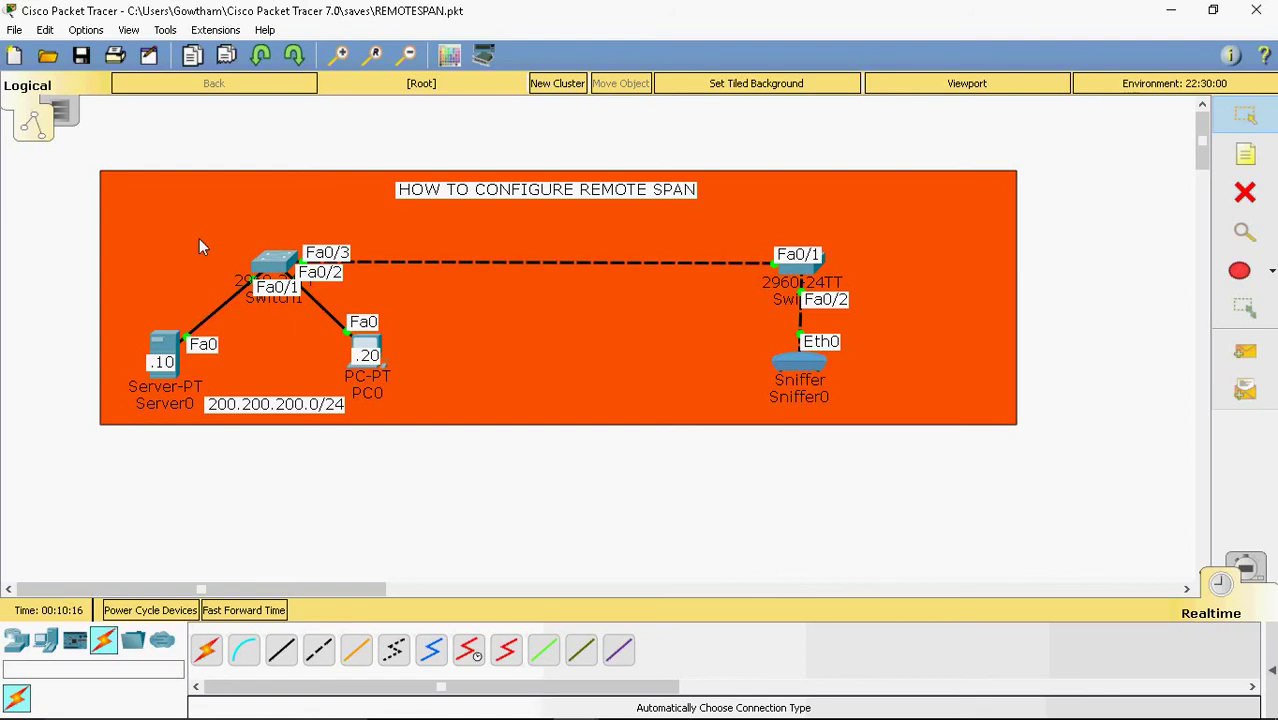
click(265, 263)
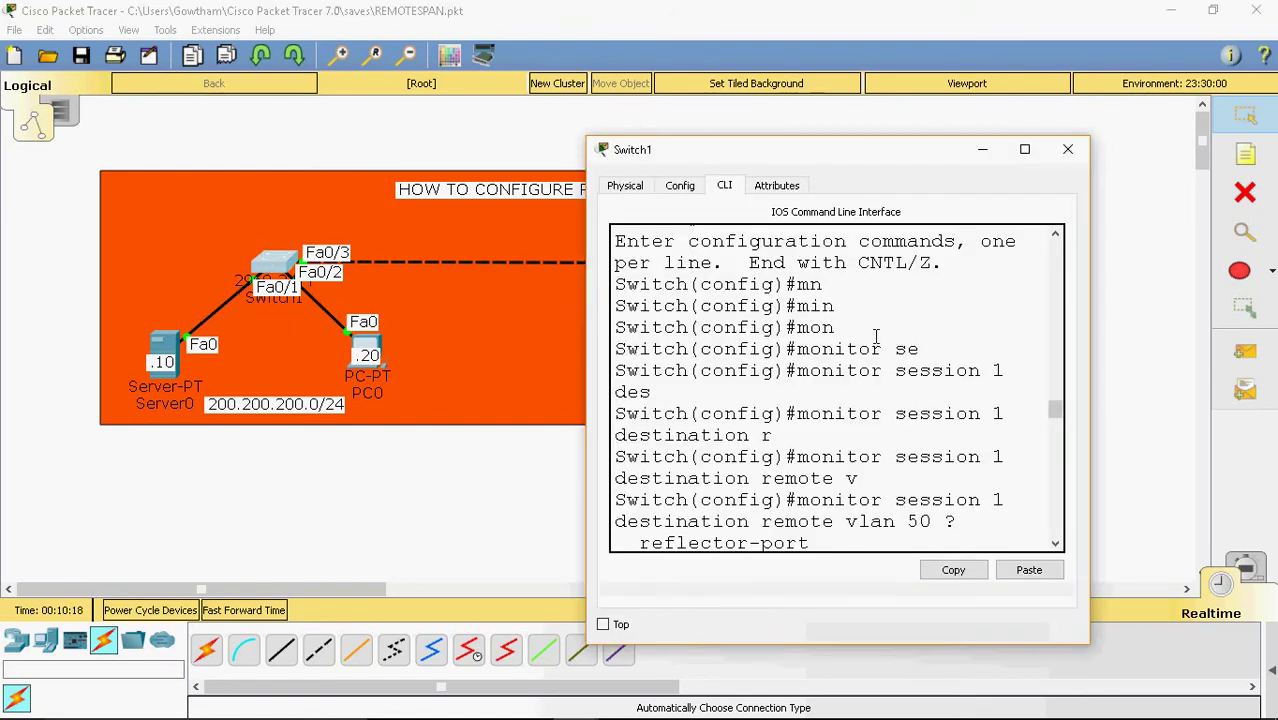
click(1022, 150)
text(remote vlan 50 re)
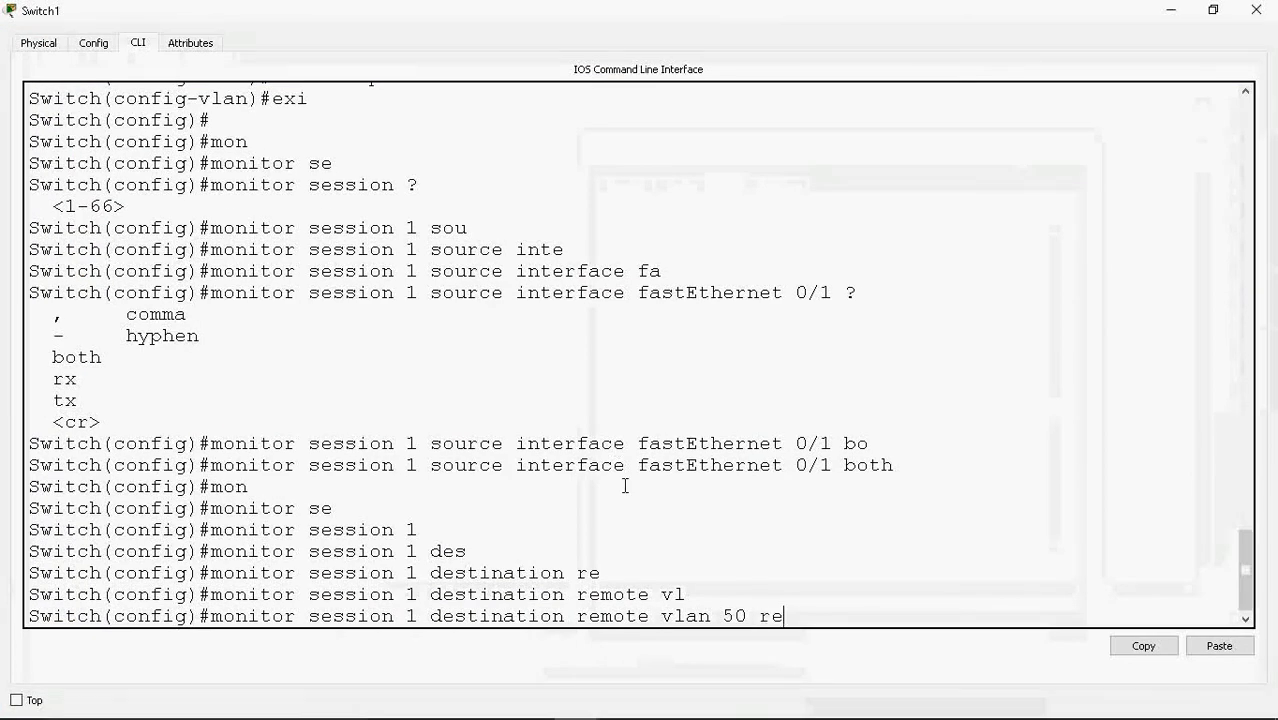
key(Tab)
text(fa)
key(Tab)
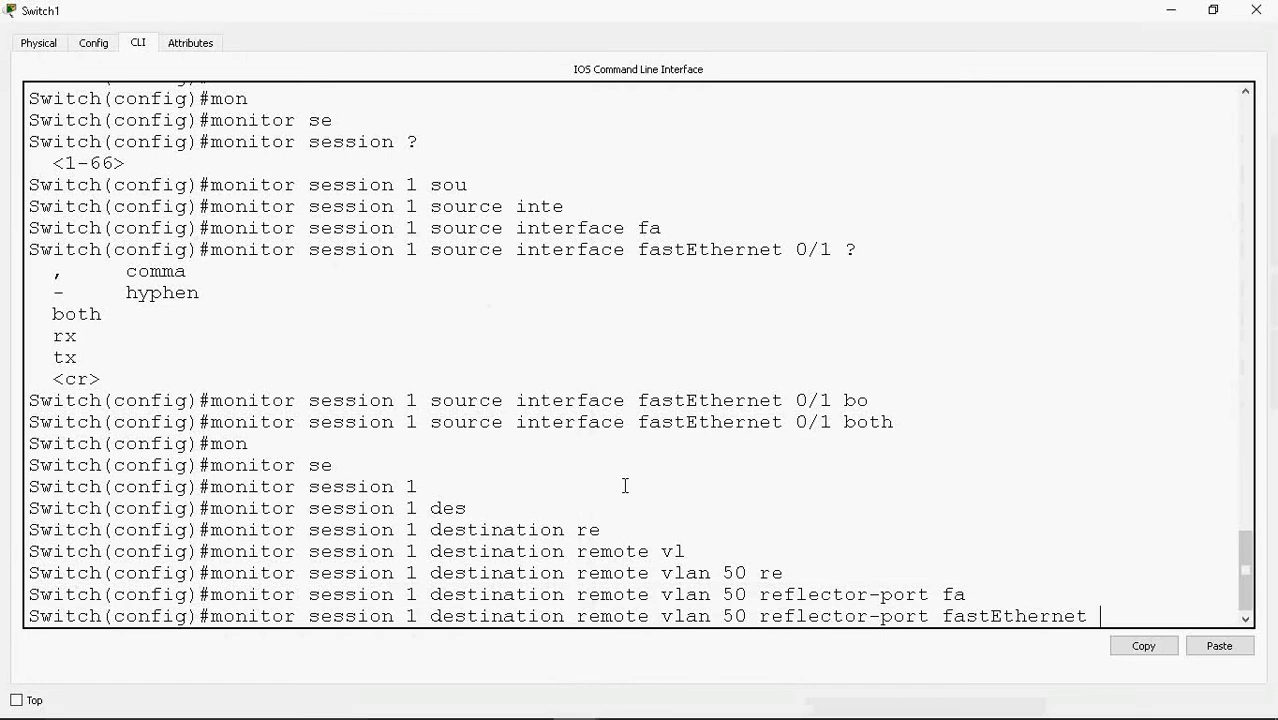
text(0/10)
key(Return)
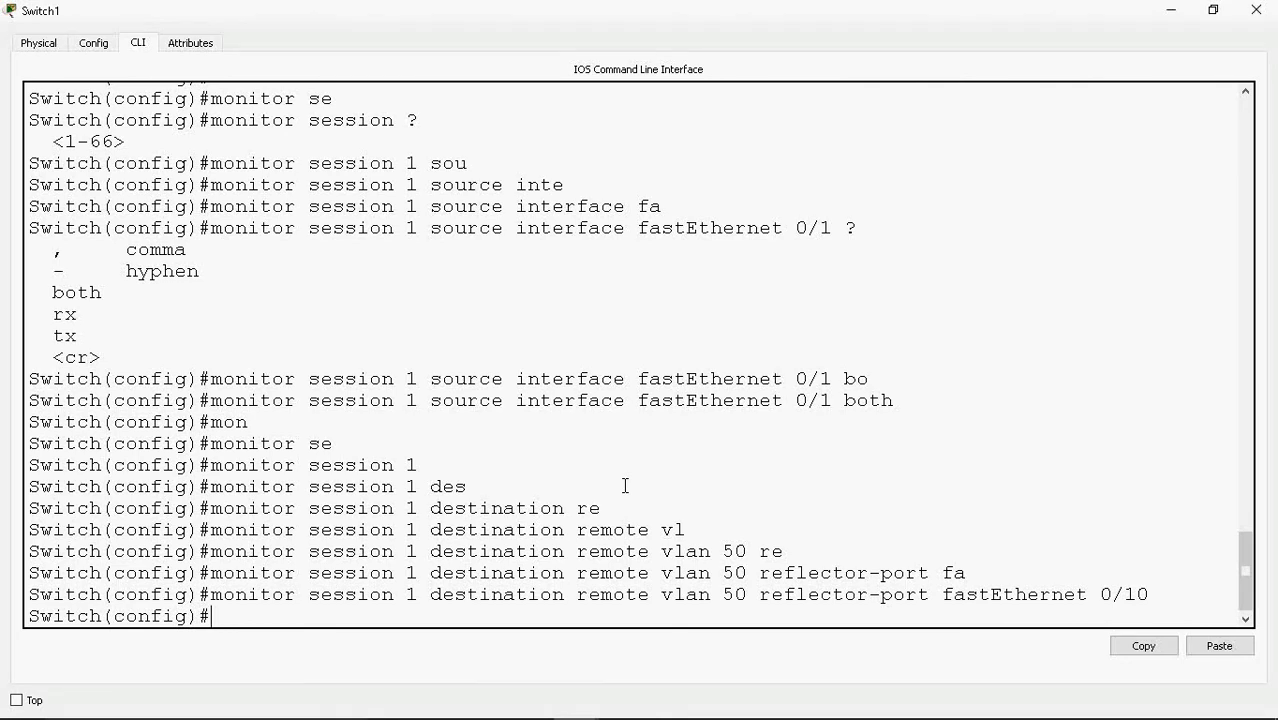
key(Return)
key(Return)
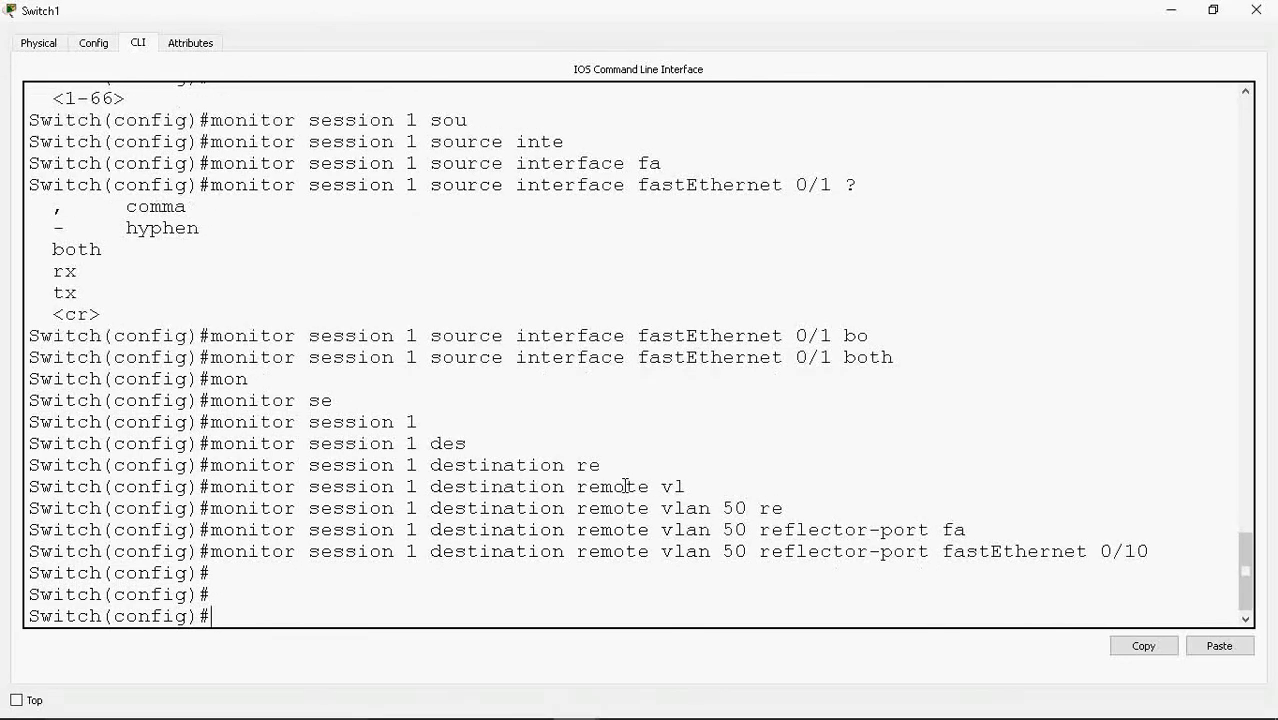
click(1256, 10)
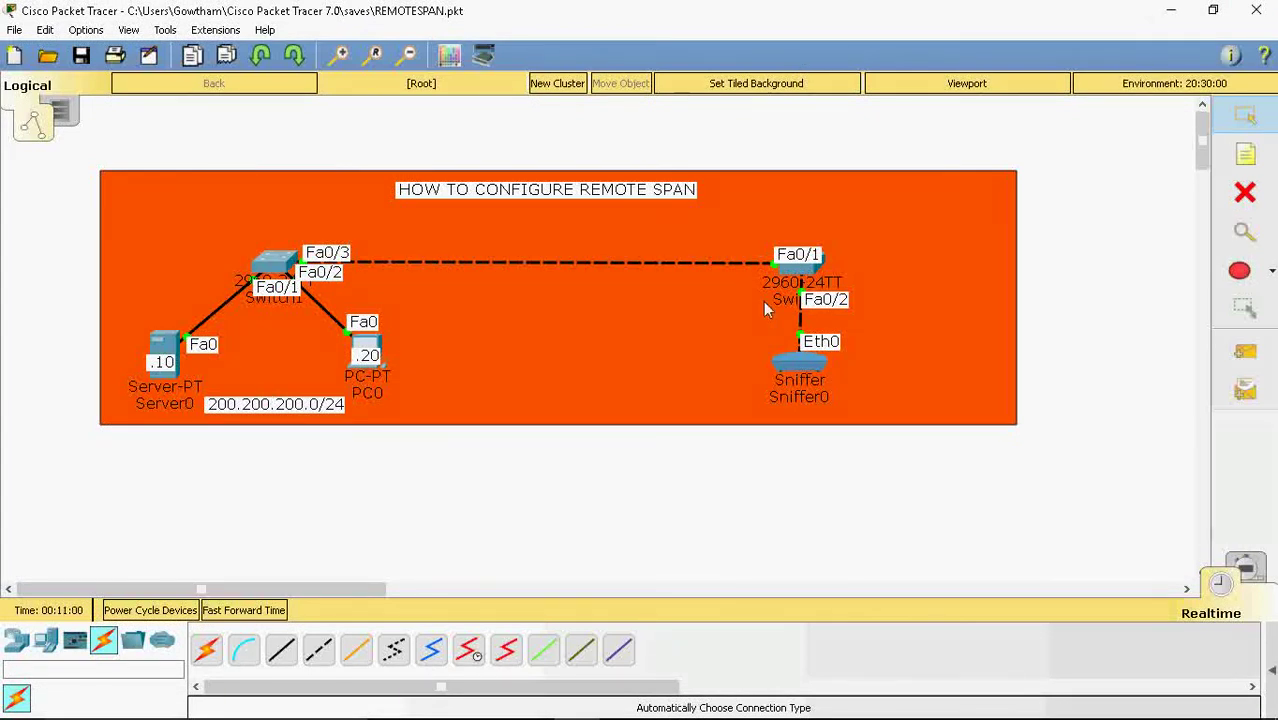
- Open Switch2's command line in a maximized window and enter global configuration mode
click(798, 263)
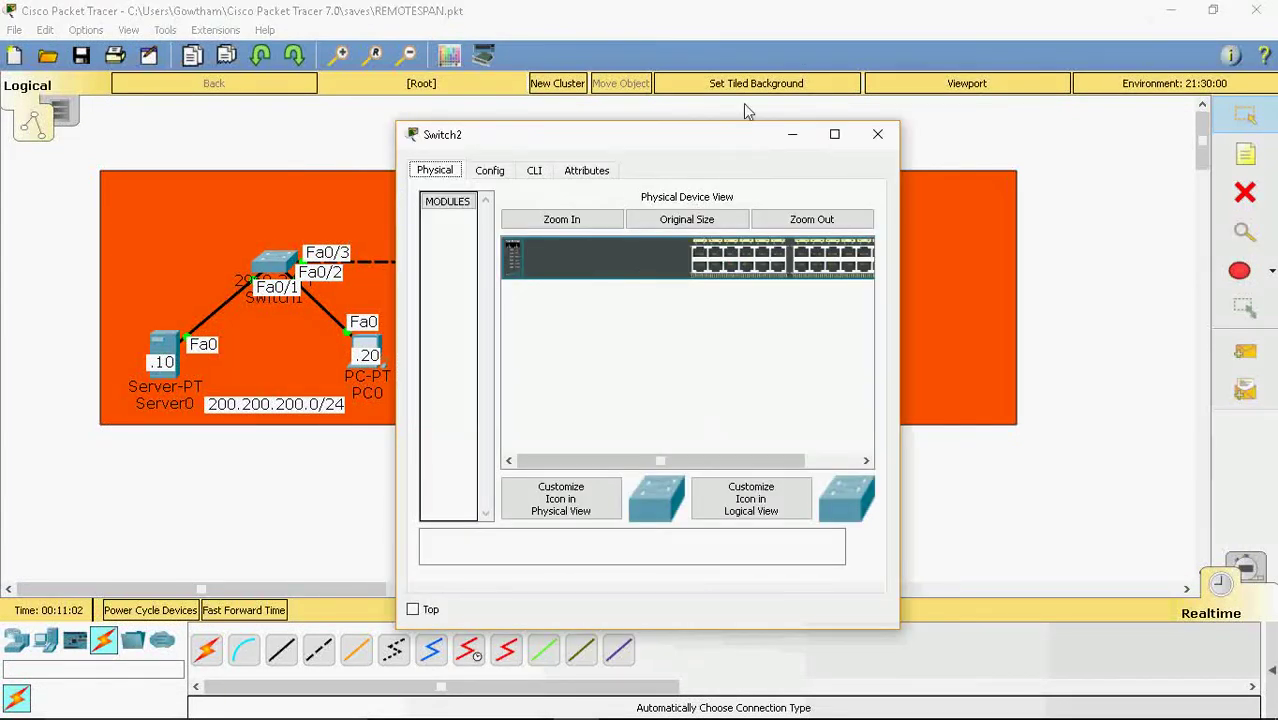
click(834, 134)
click(140, 45)
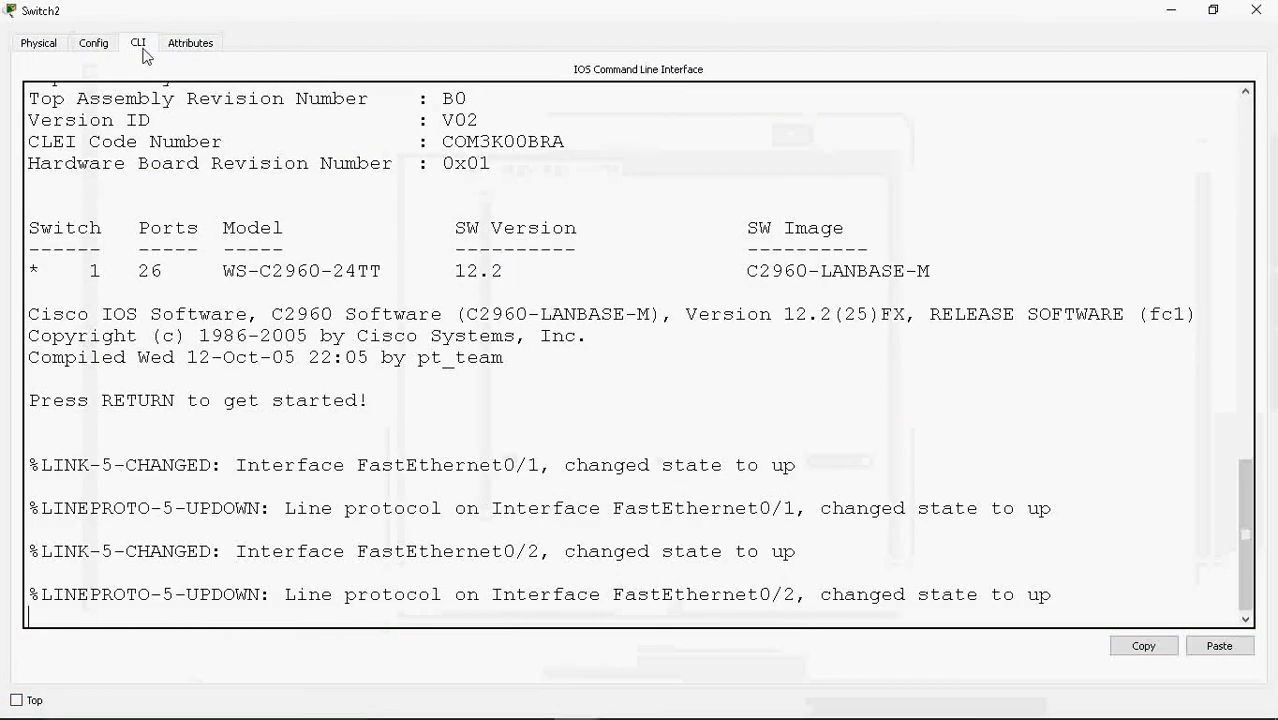
key(Return)
key(Return)
text(en)
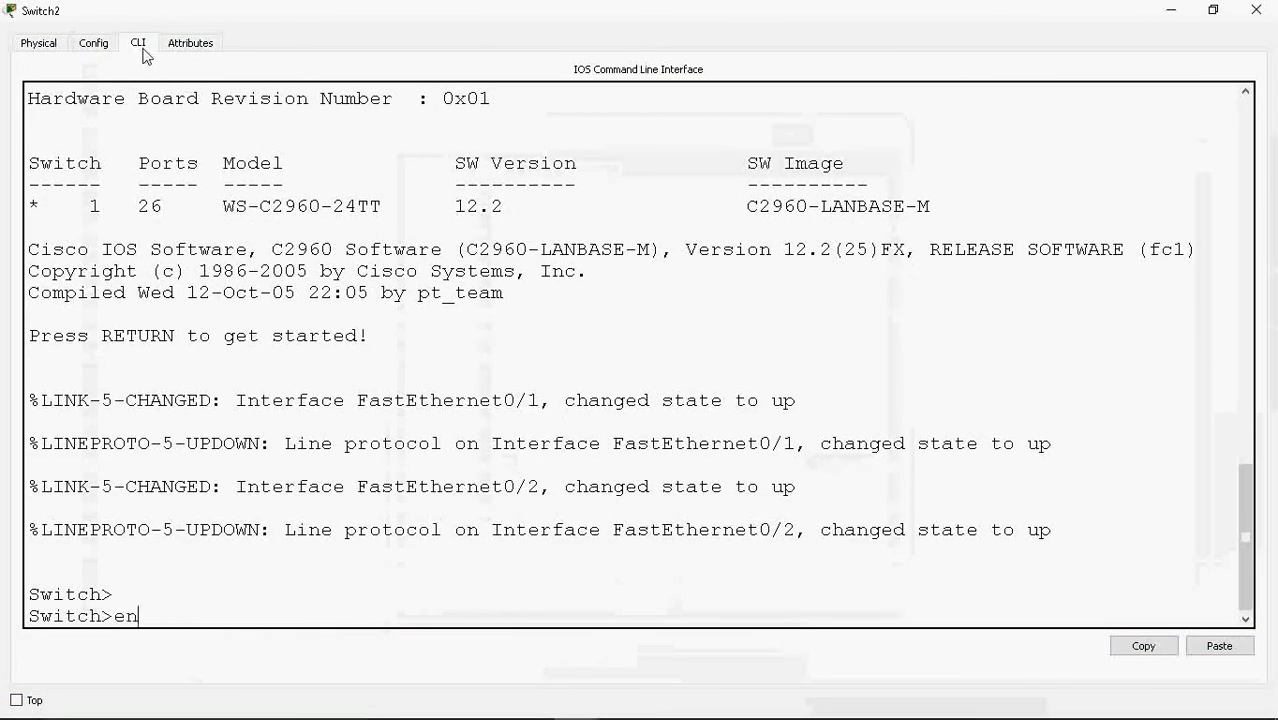
key(Return)
text(conf)
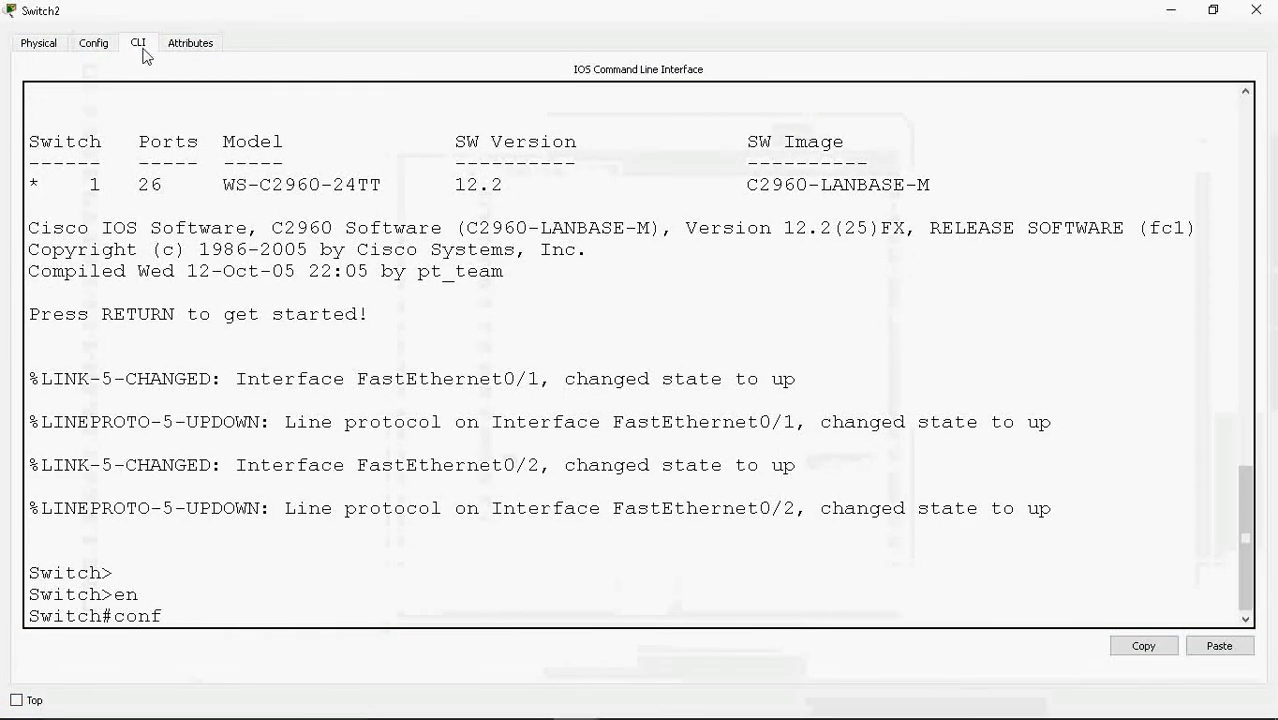
text( t)
key(Return)
- Create VLAN 50 on Switch2 as a remote-span VLAN and return to global configuration mode
text(vl)
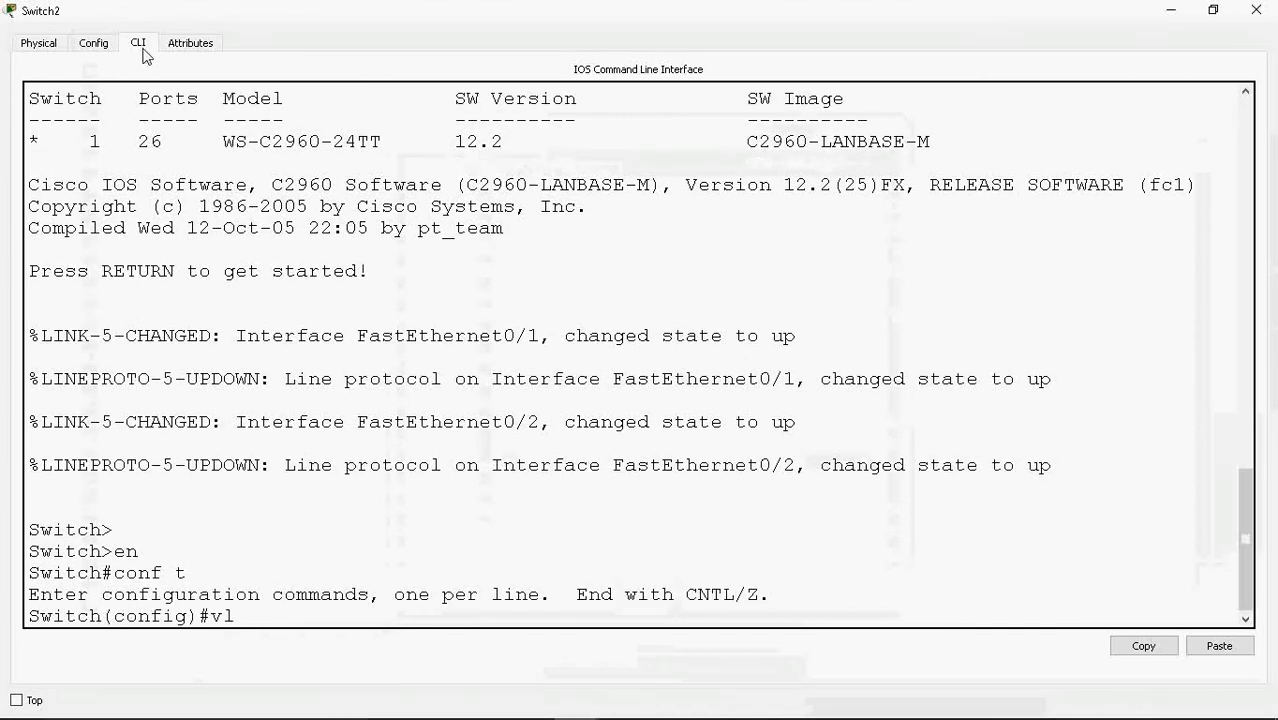
key(Tab)
text(50)
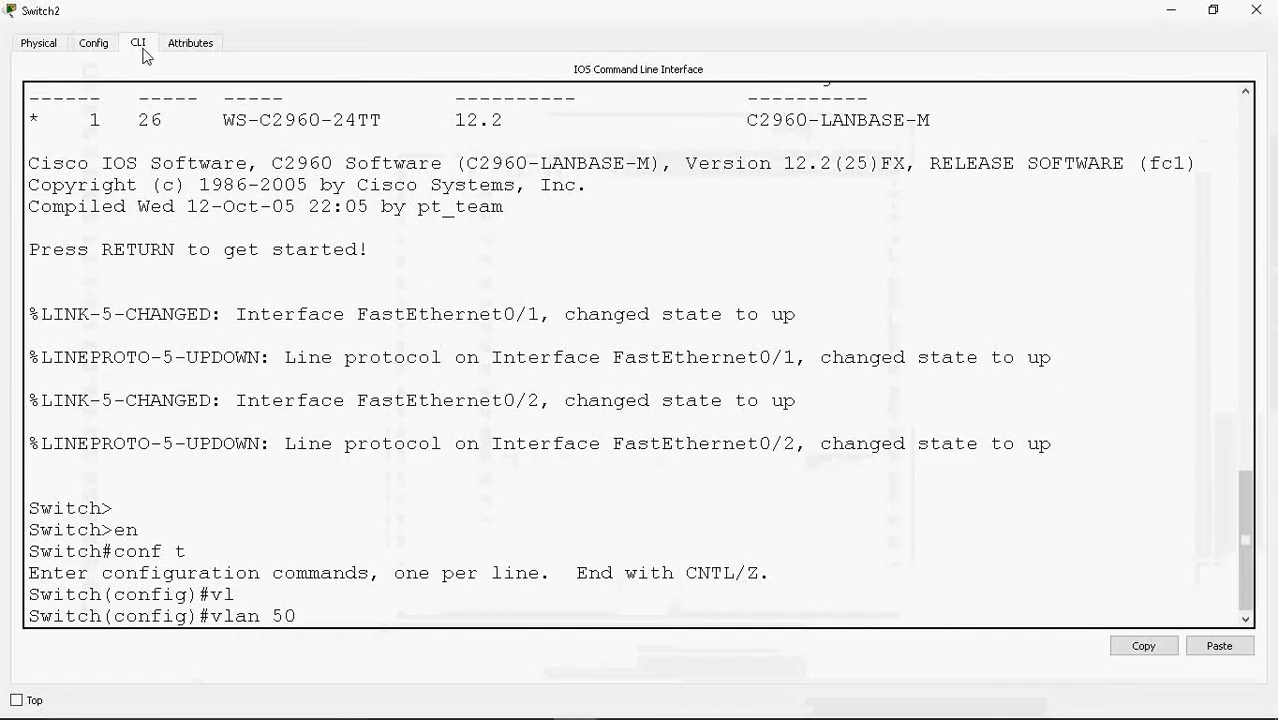
key(Return)
text(re)
key(Tab)
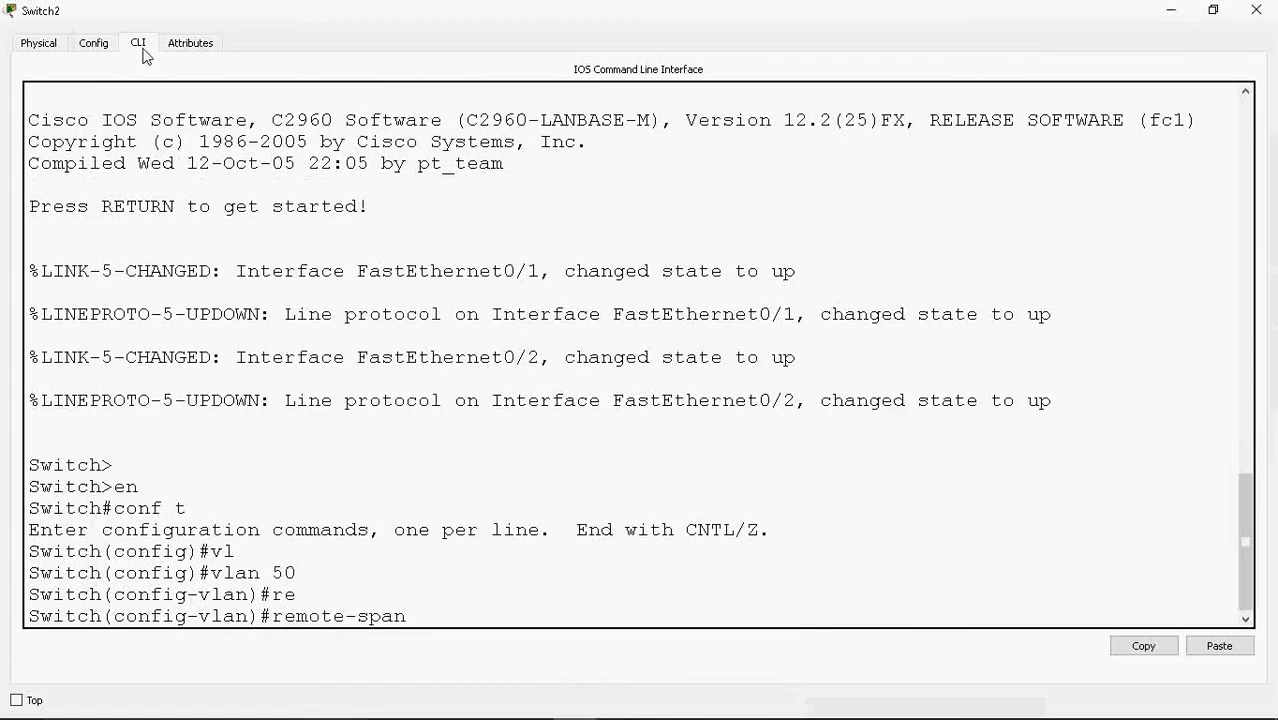
key(Return)
text(ex)
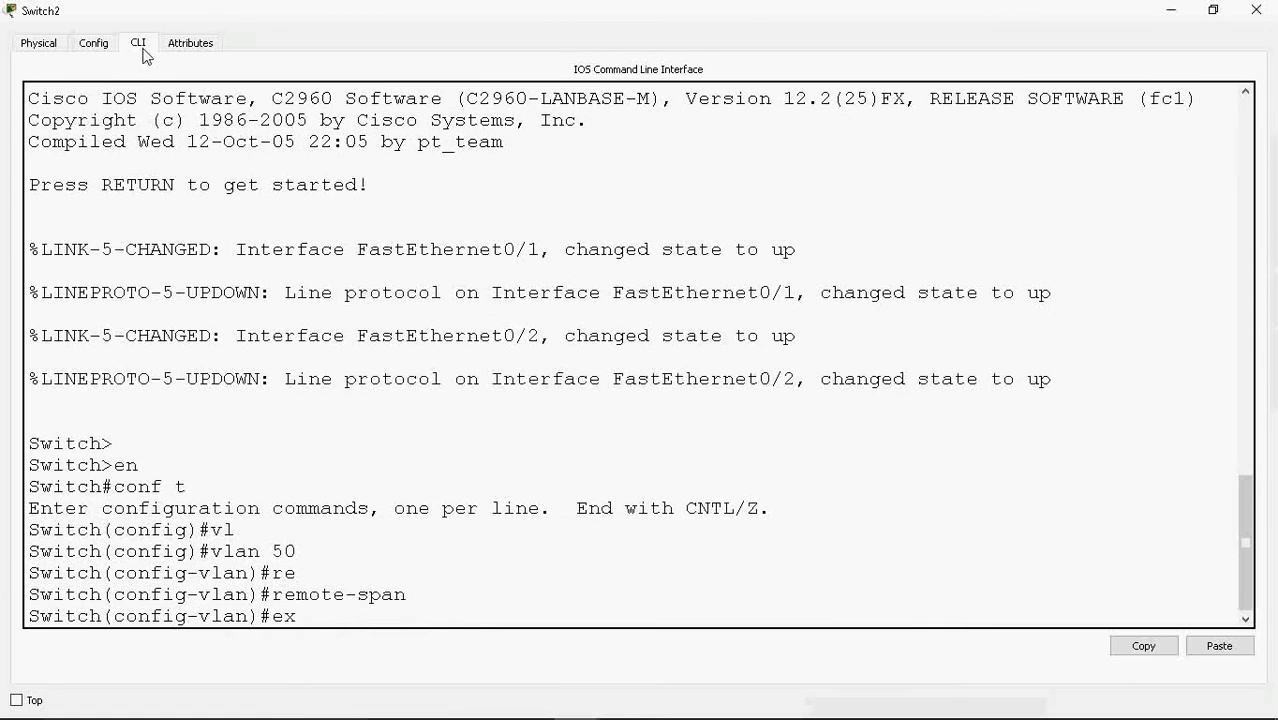
text(i)
key(Return)
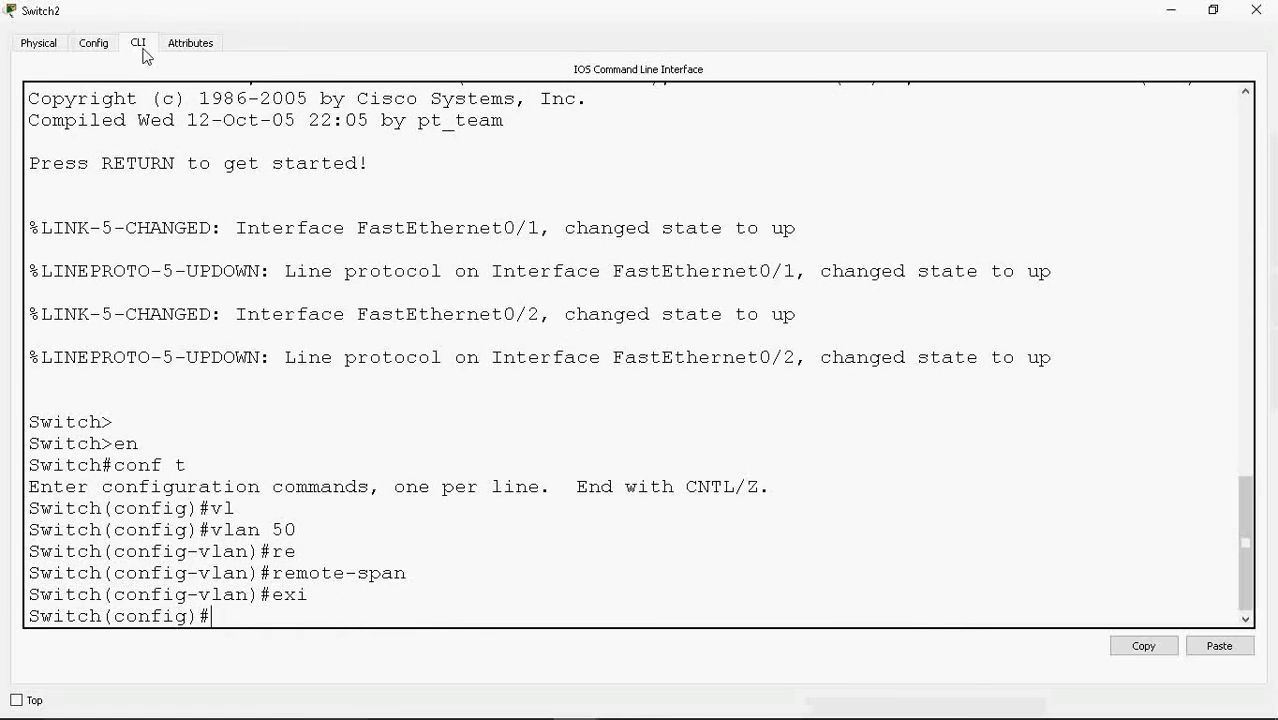
- Set the source of monitor session 1 on Switch2 to remote VLAN 50, checking for further command options before running it
text(mon)
key(Tab)
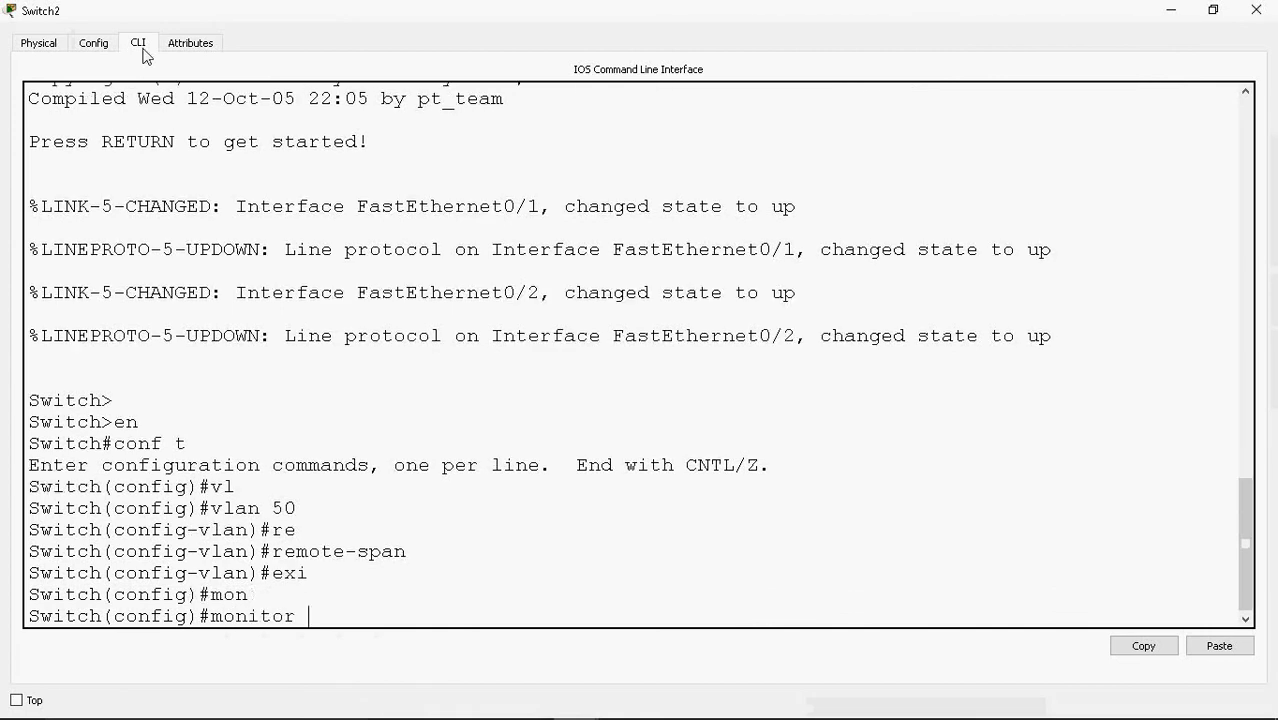
text(se)
key(Tab)
text(1)
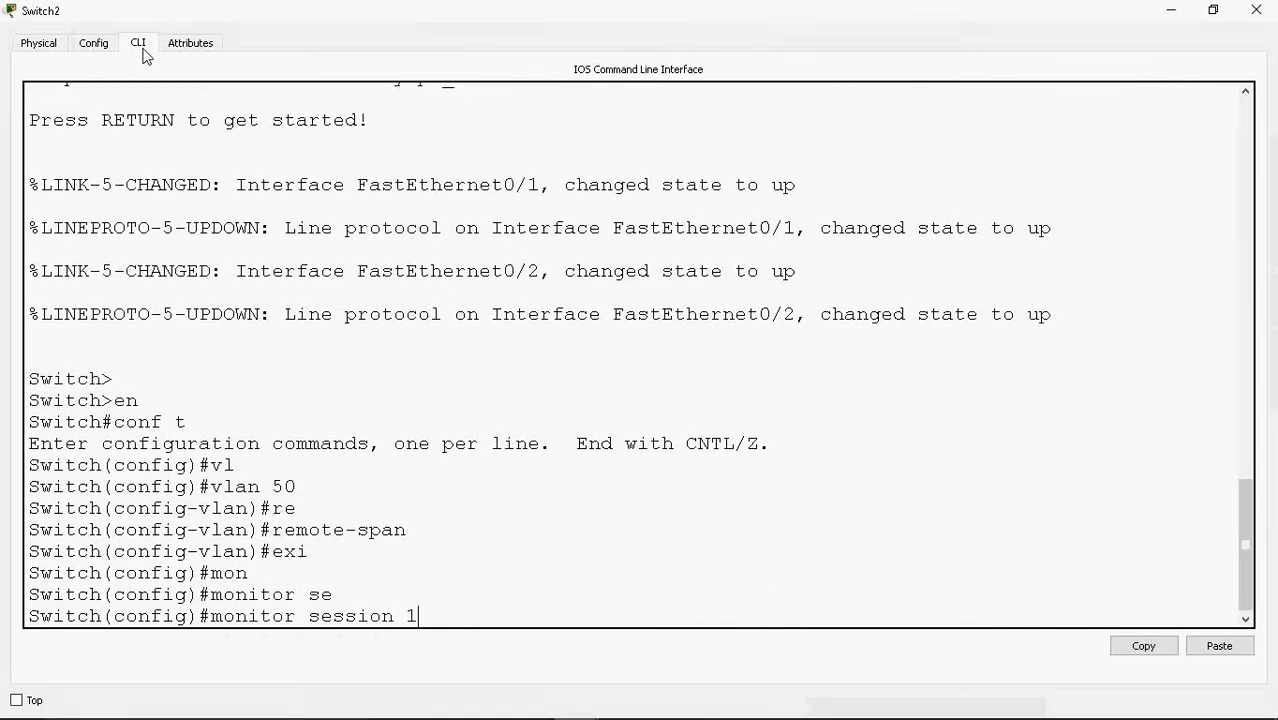
text( so)
key(Tab)
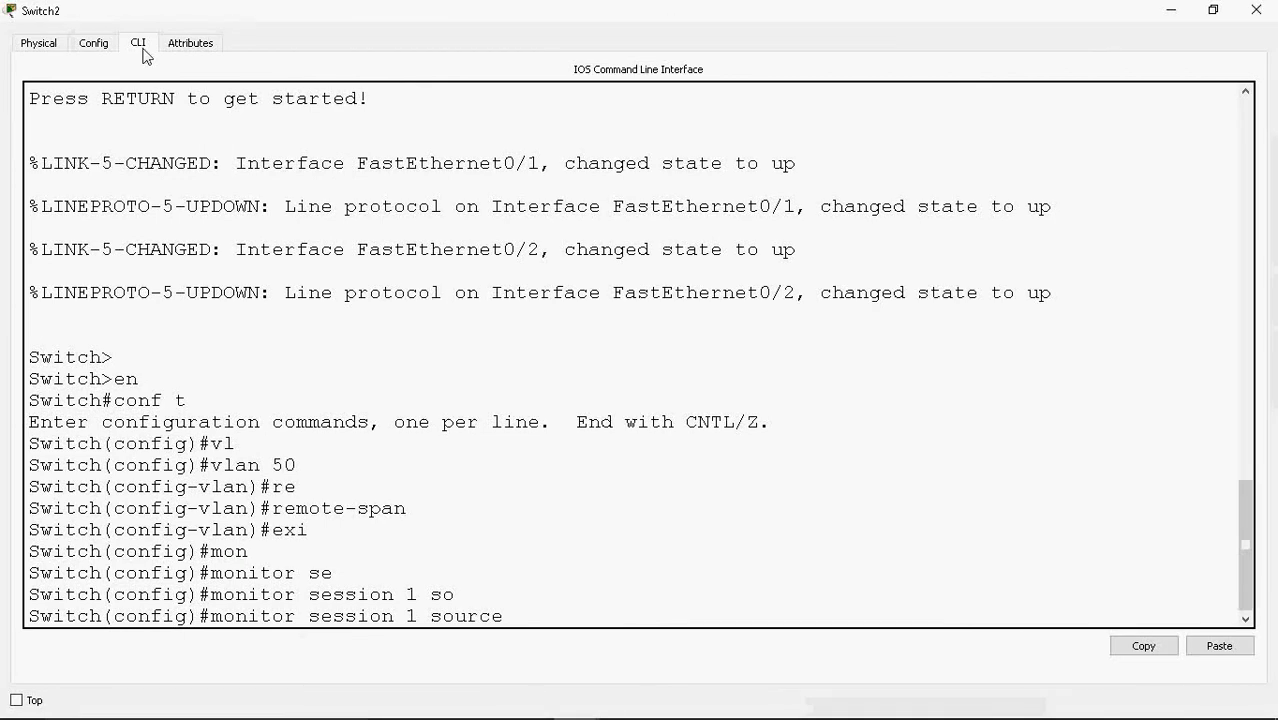
text(re)
key(Tab)
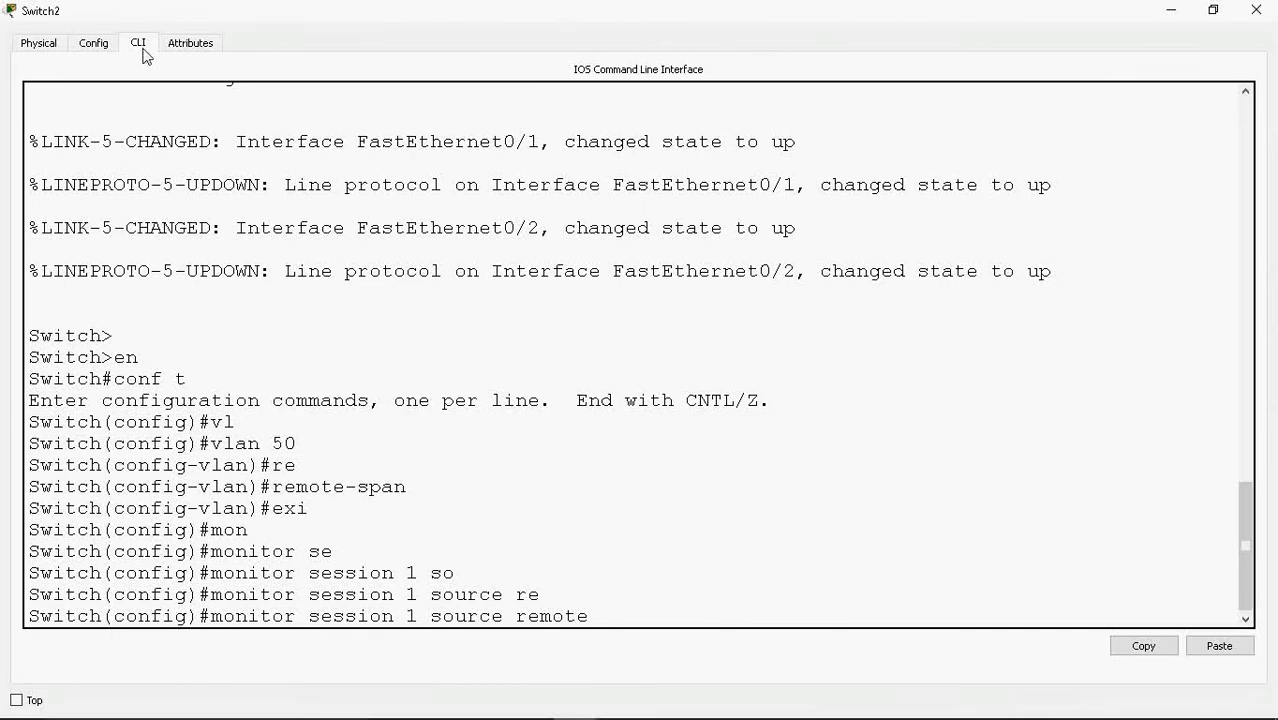
text(s)
key(Tab)
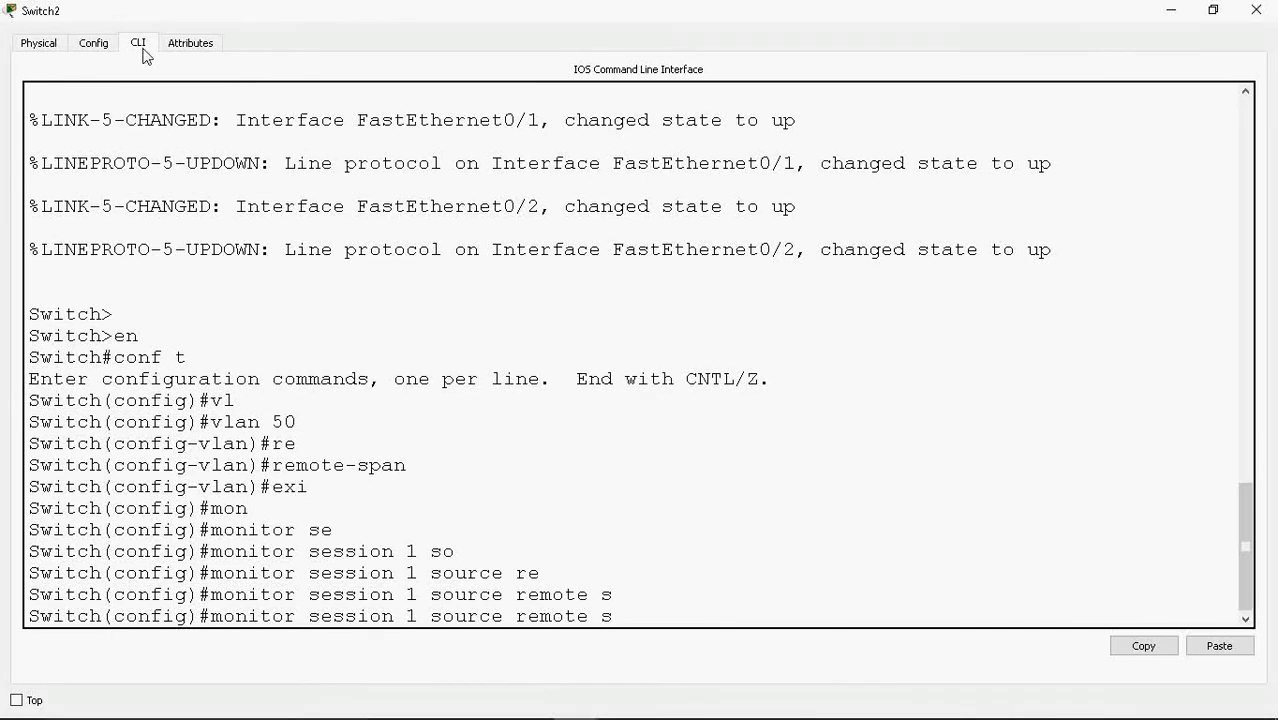
key(BackSpace)
text(v)
key(Tab)
text(5)
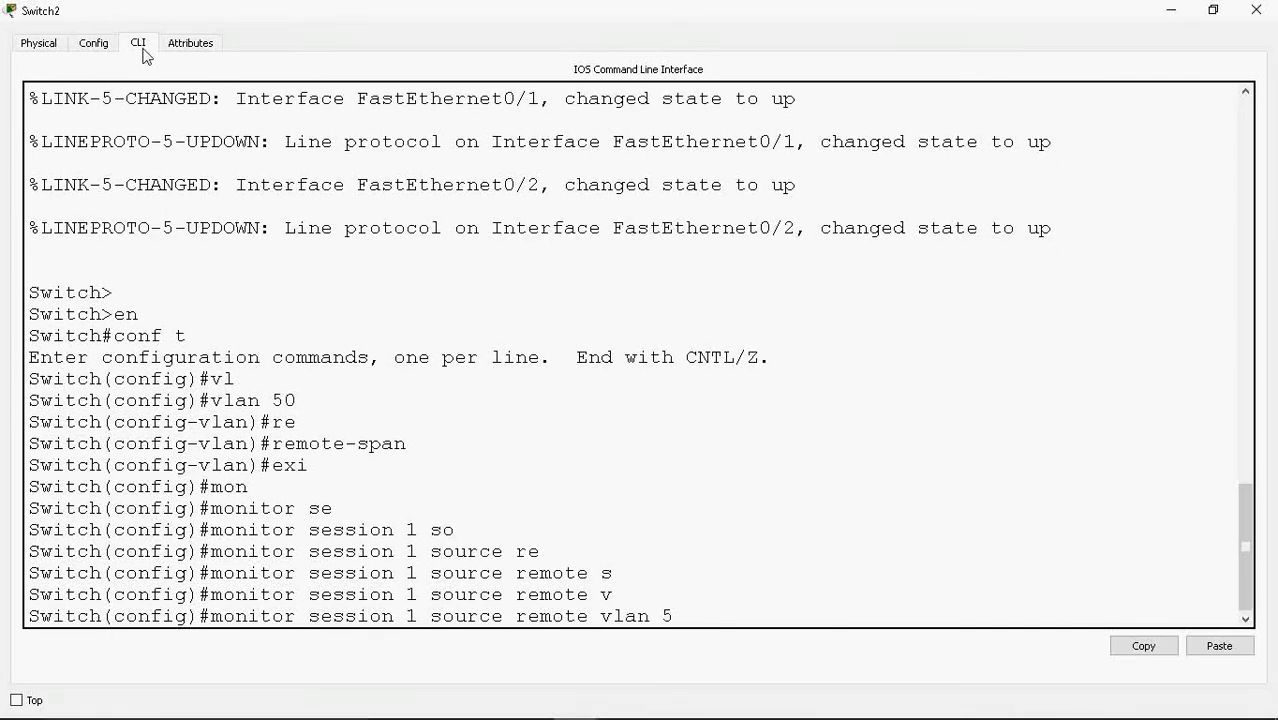
text(0 ?)
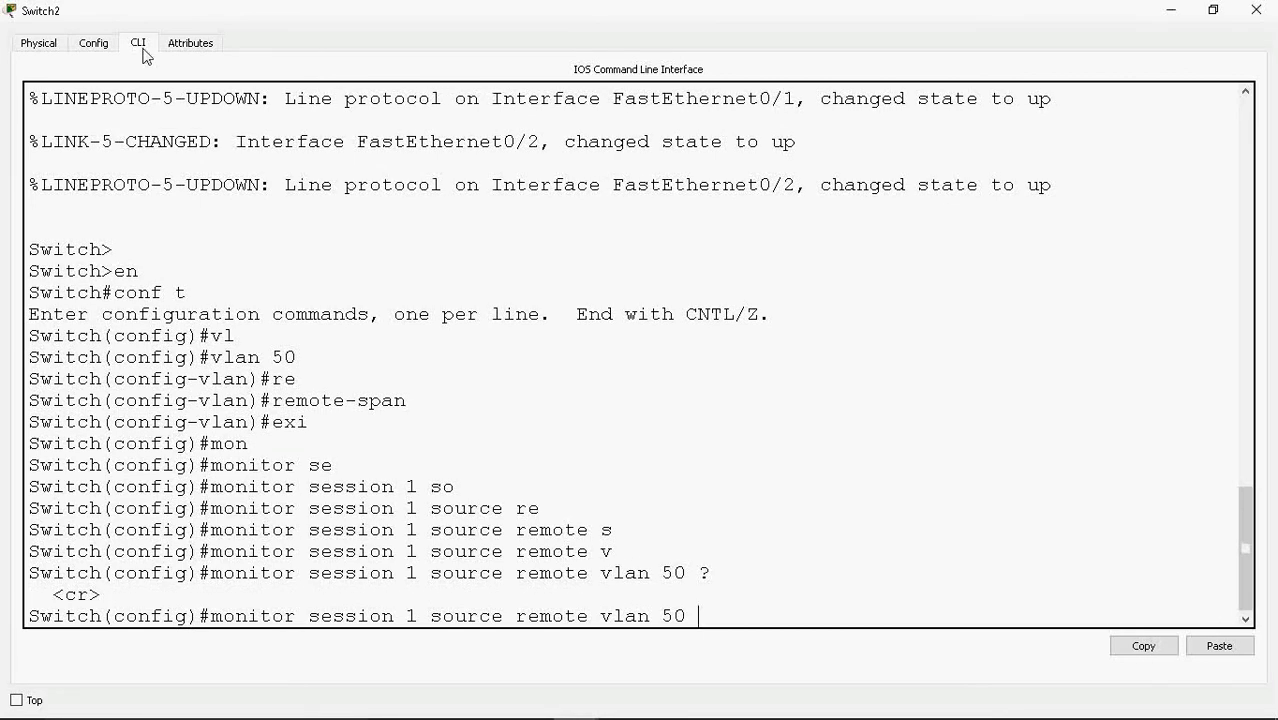
key(Return)
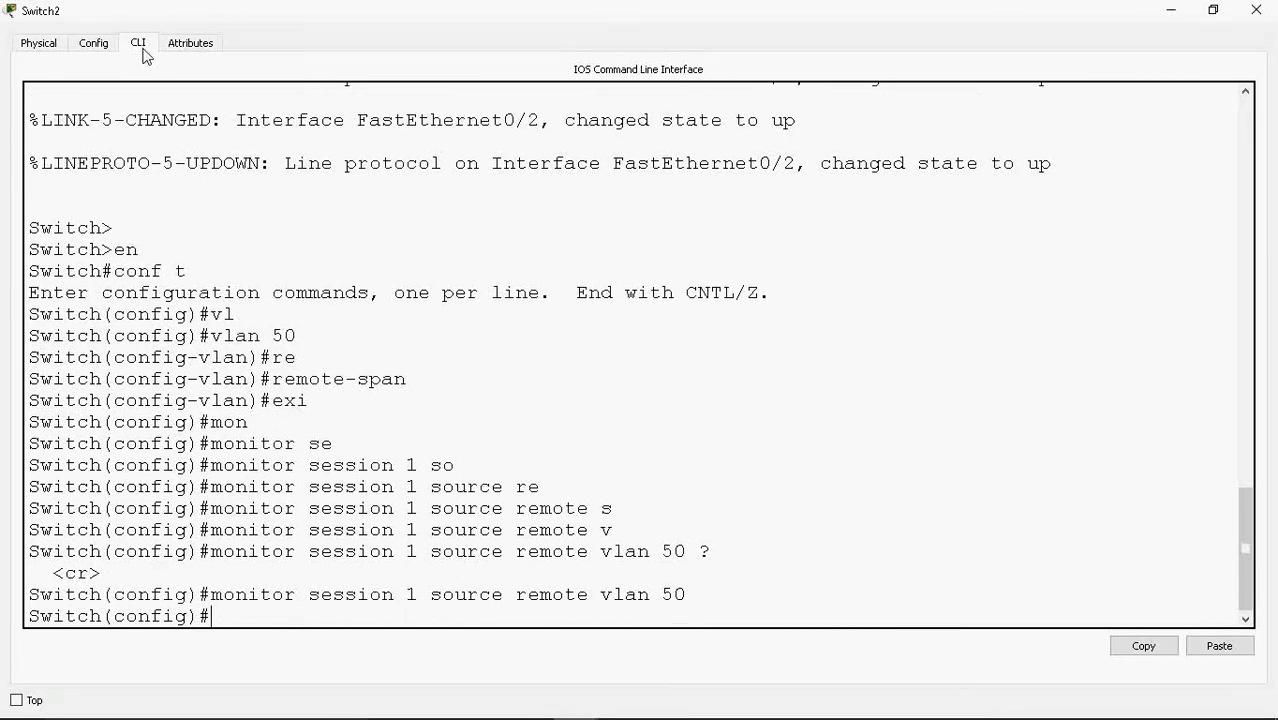
- Set Switch2's monitor session 1 destination to interface fastEthernet 0/2, checking the switch's port connections in the topology
click(1212, 10)
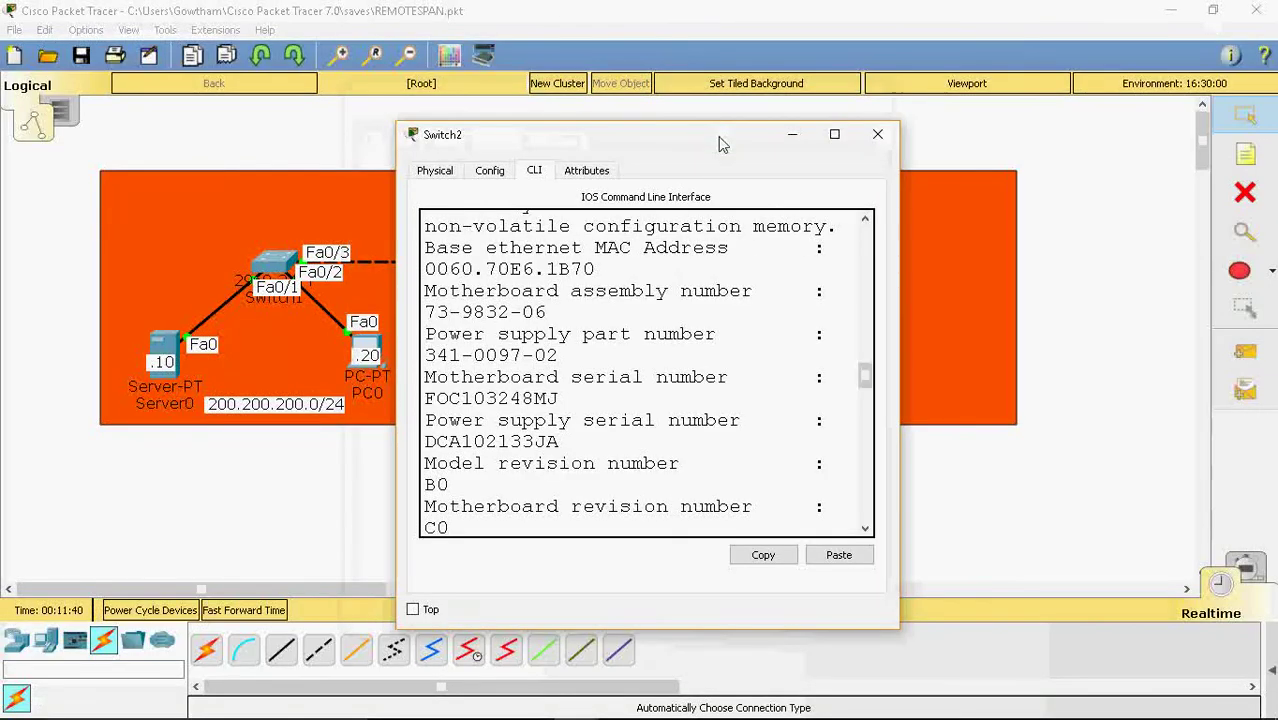
drag(718, 144, 616, 466)
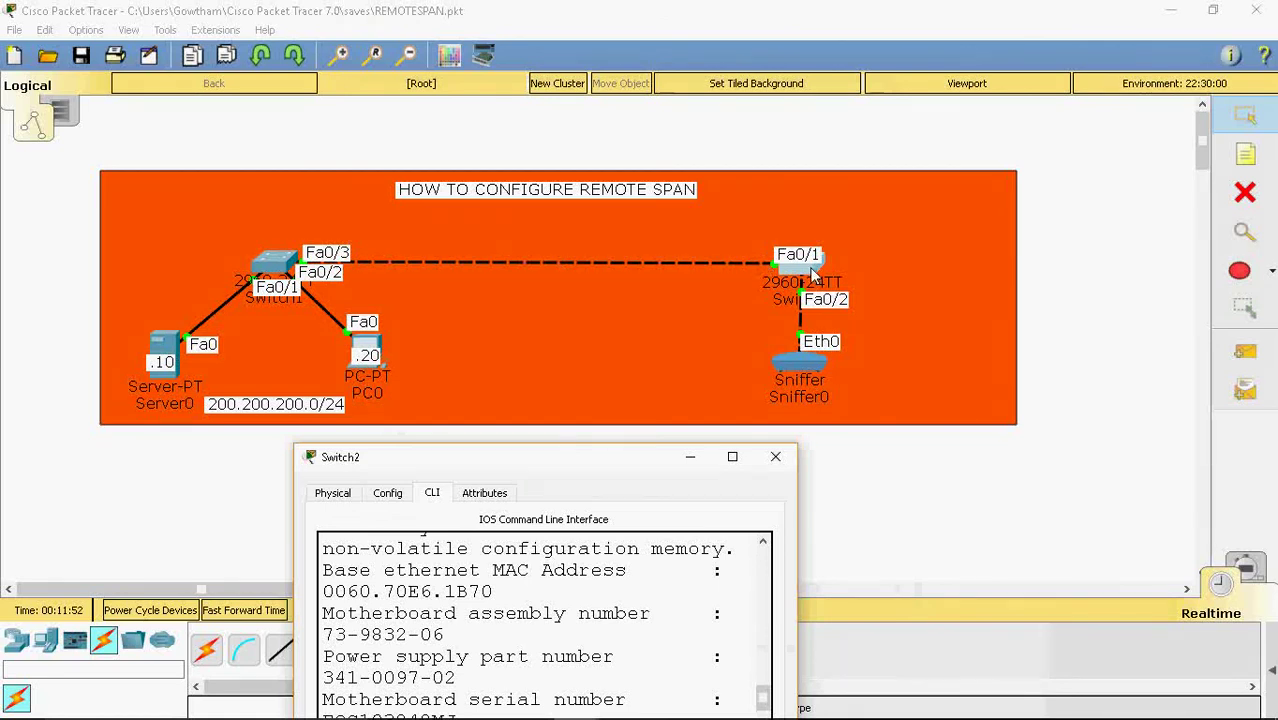
drag(591, 466, 615, 148)
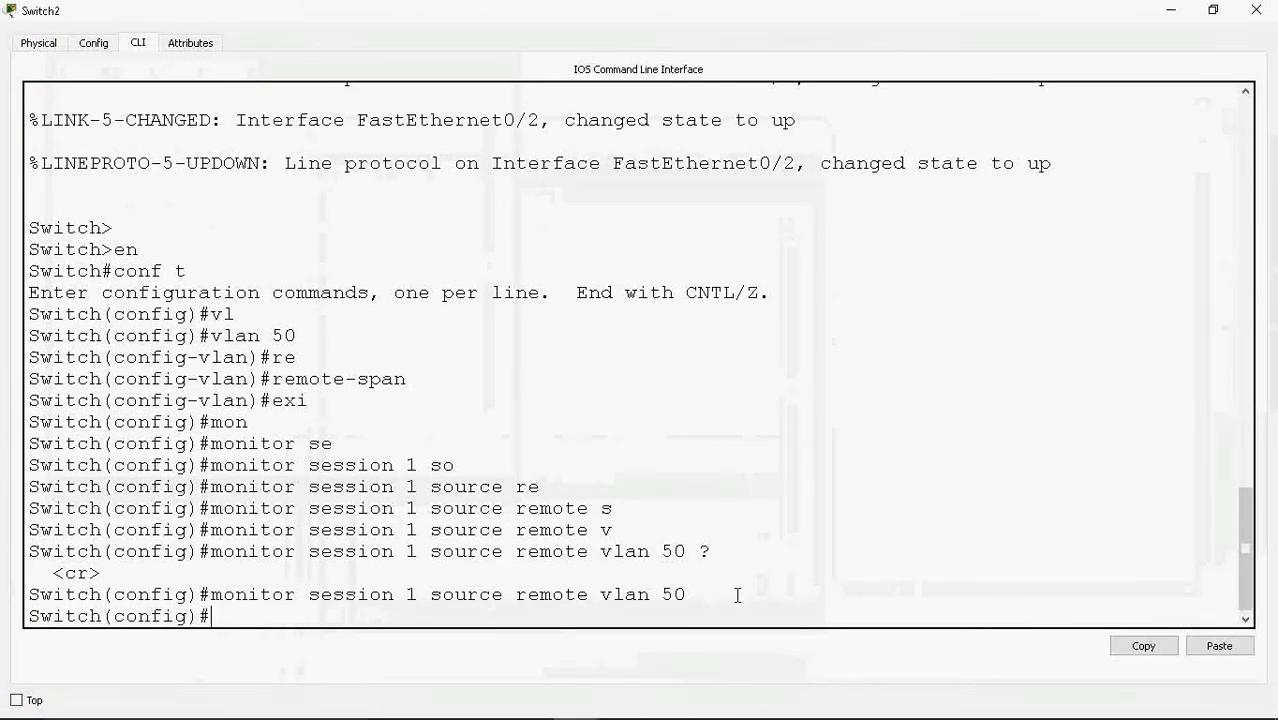
text(mio)
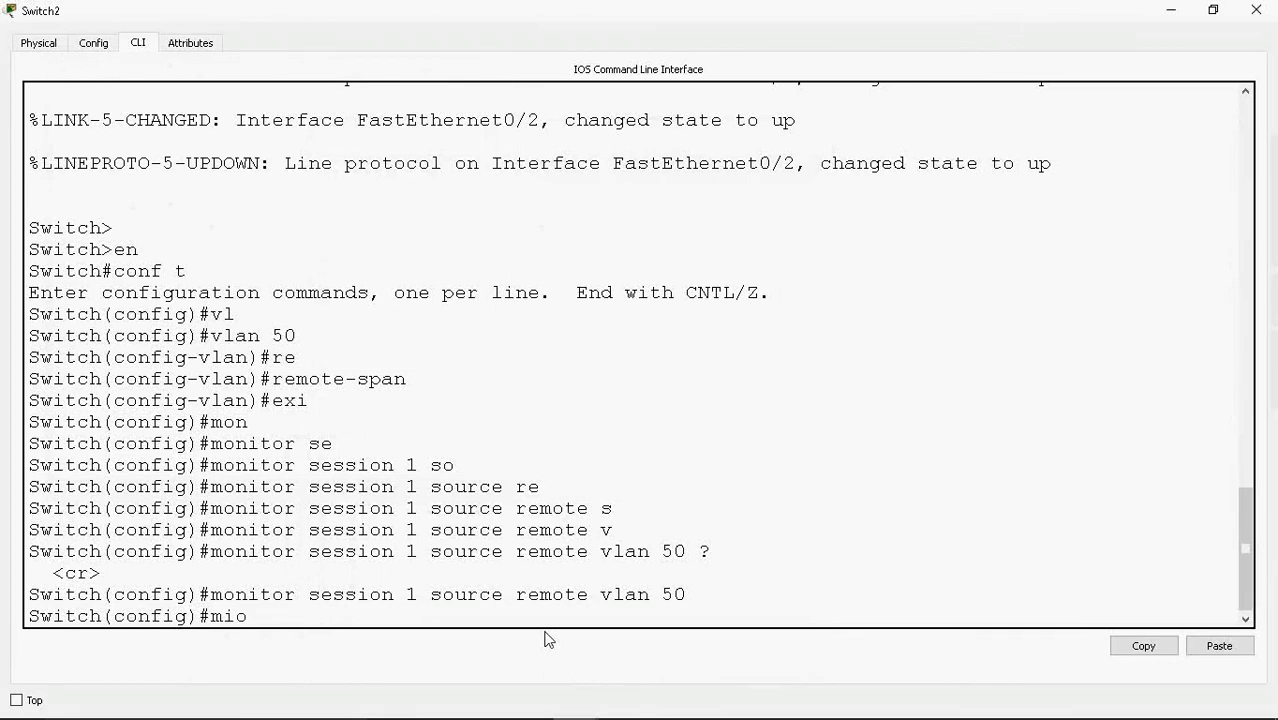
key(BackSpace)
key(BackSpace)
text(on)
key(Tab)
text(s)
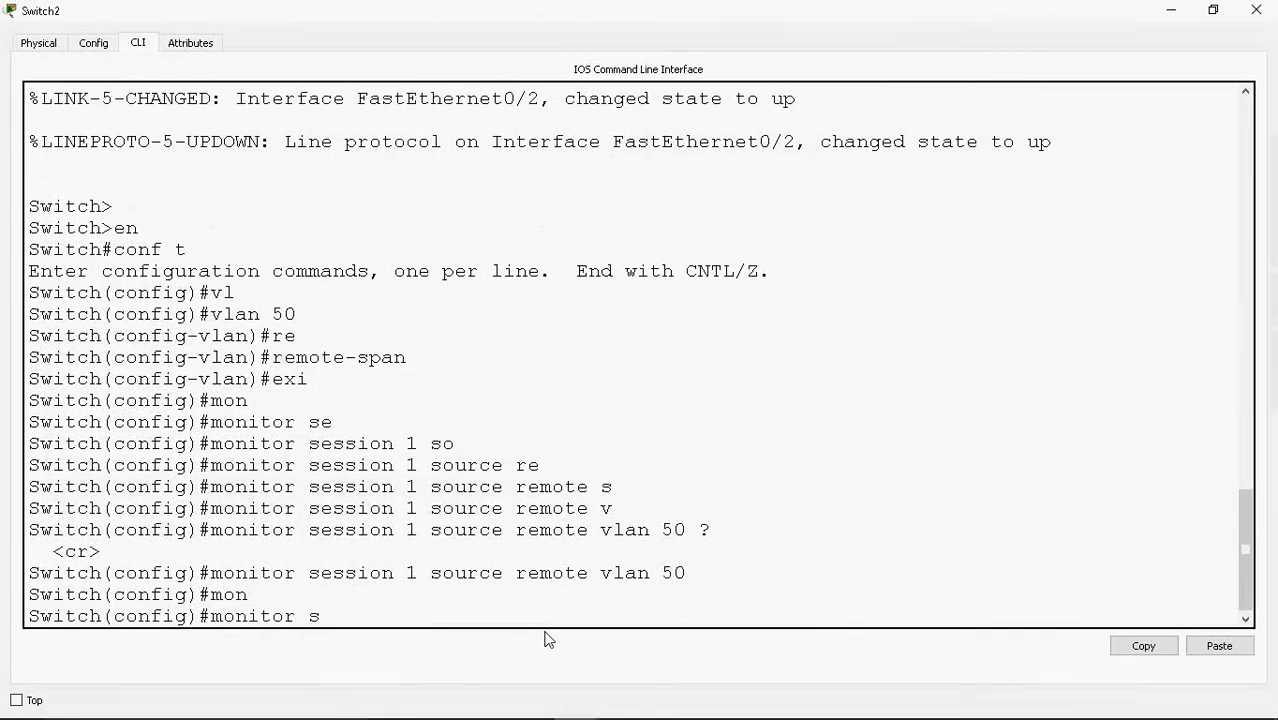
text(e)
key(Tab)
text(1)
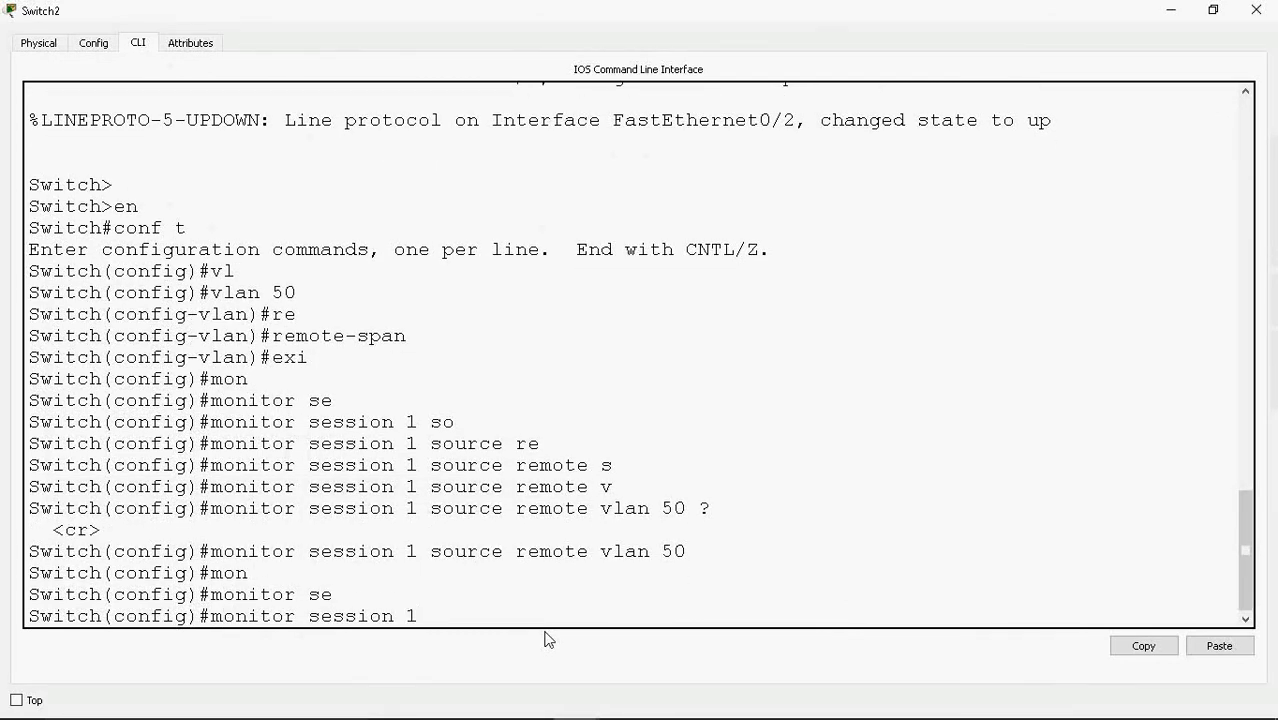
text( des)
key(Tab)
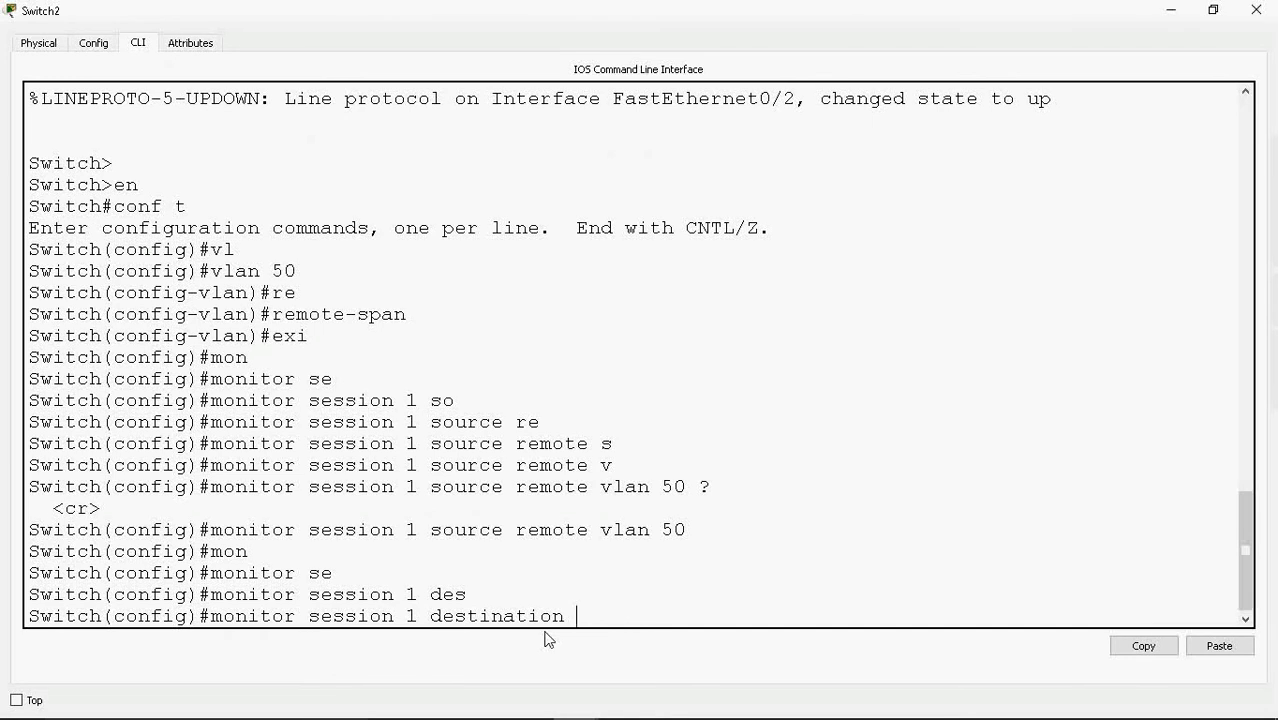
click(1212, 10)
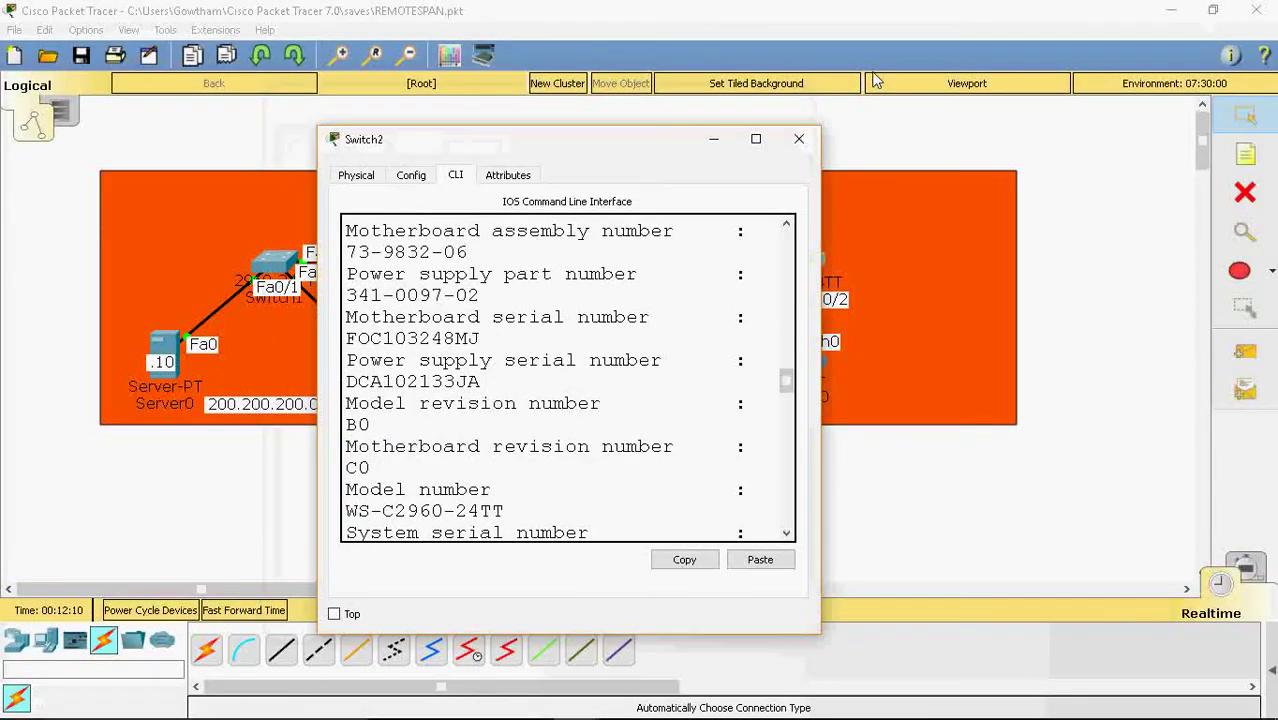
drag(584, 148, 403, 101)
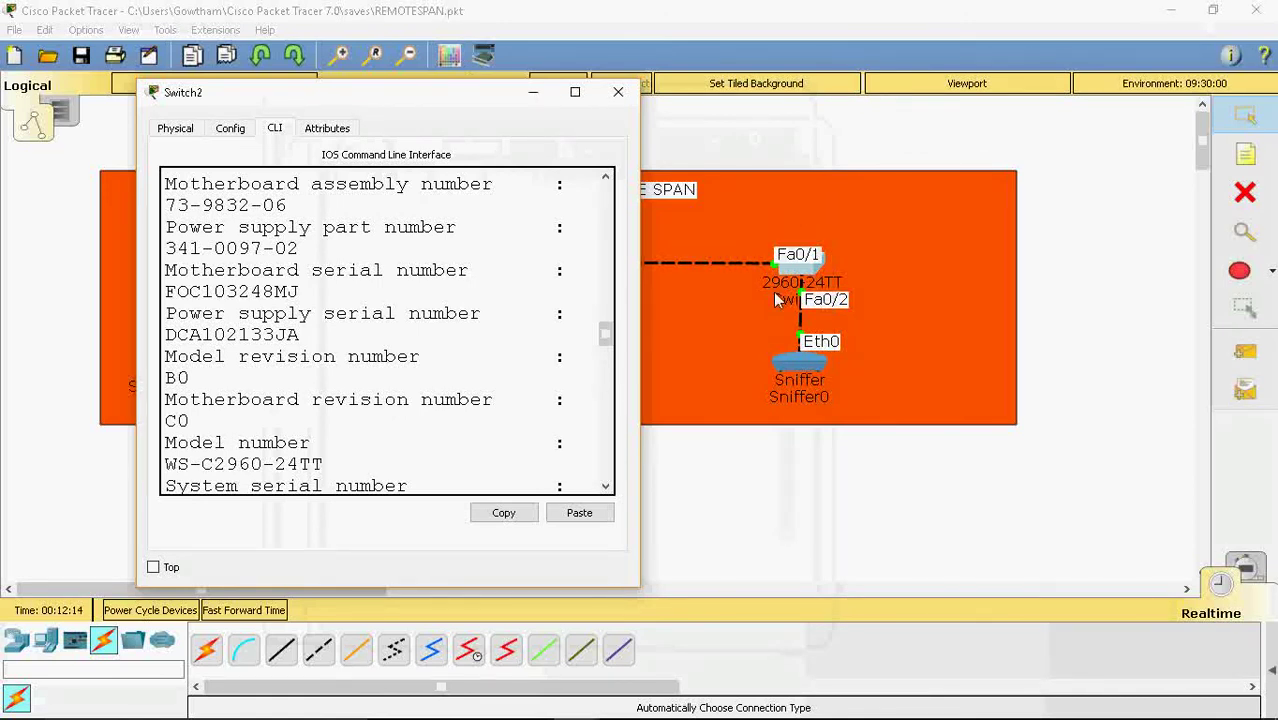
click(575, 92)
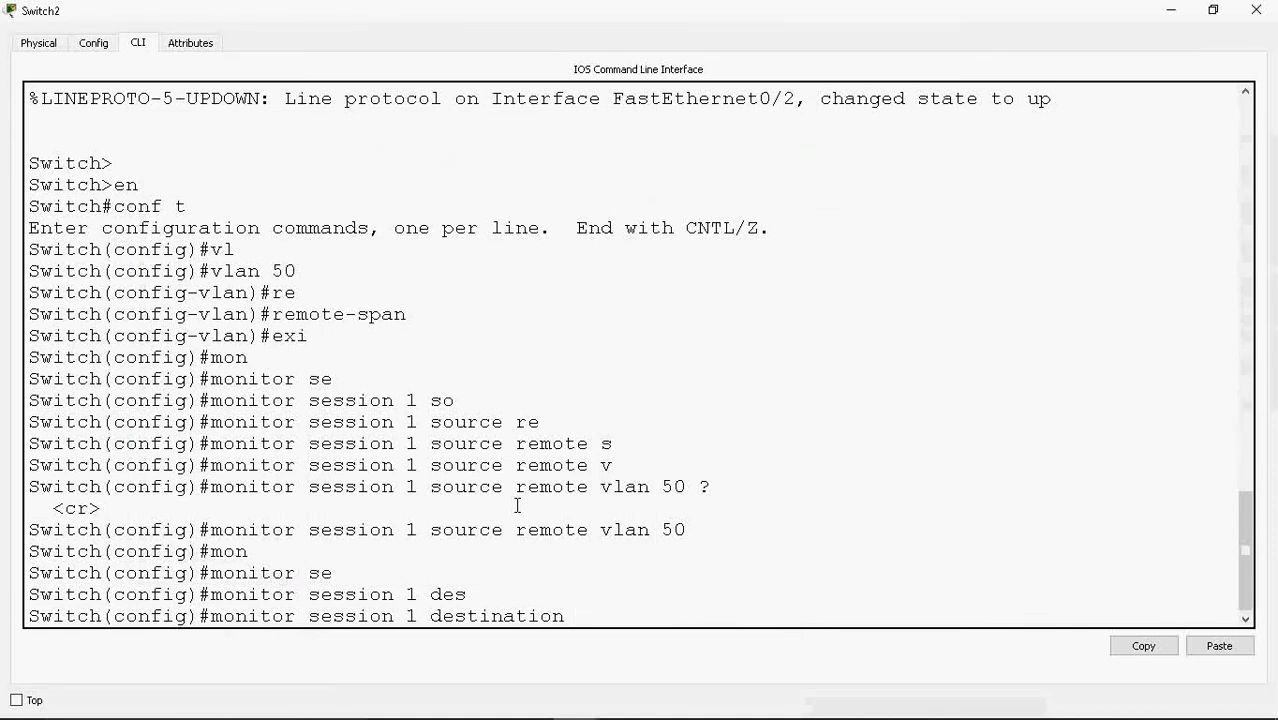
text(in)
key(Tab)
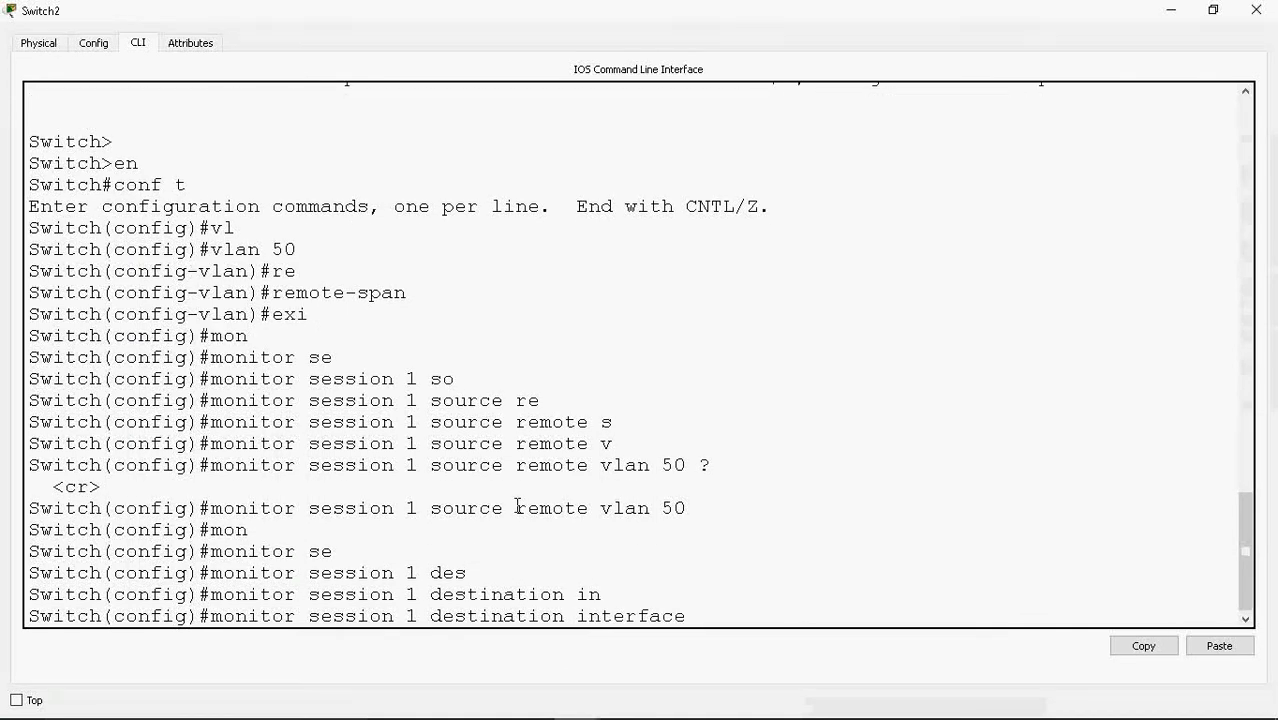
text(fa)
key(Tab)
text(0/2)
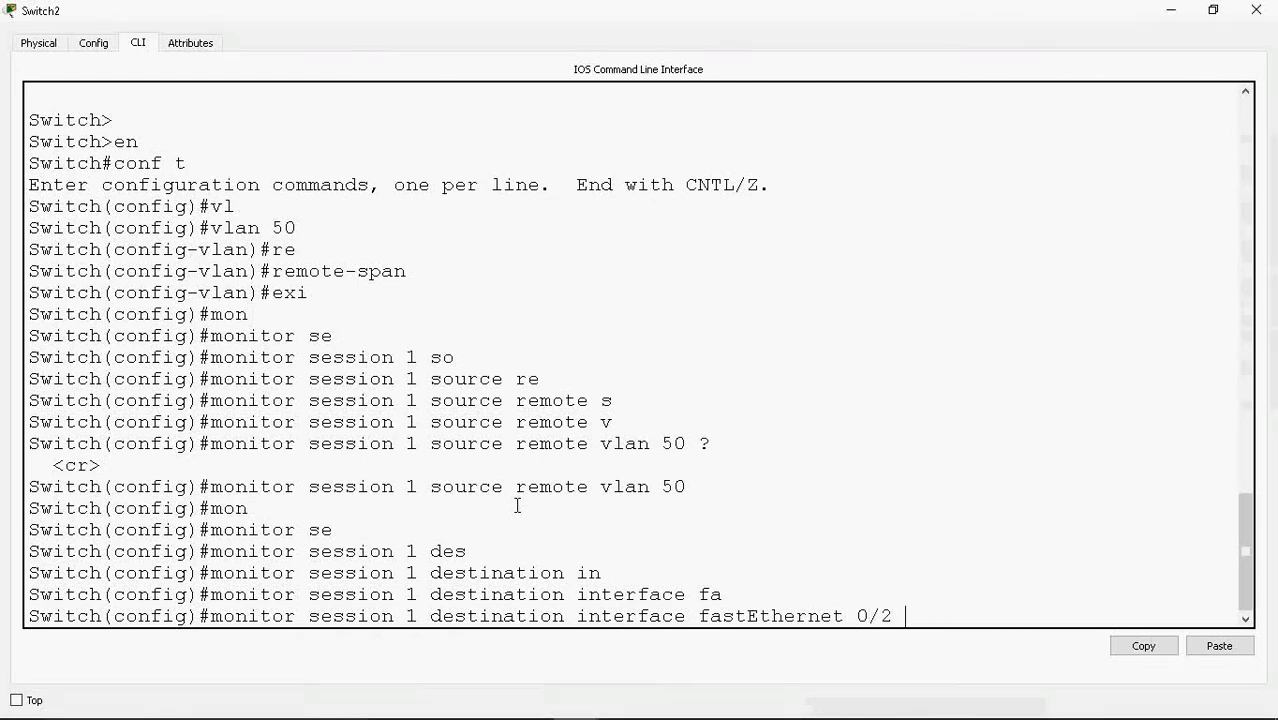
key(Return)
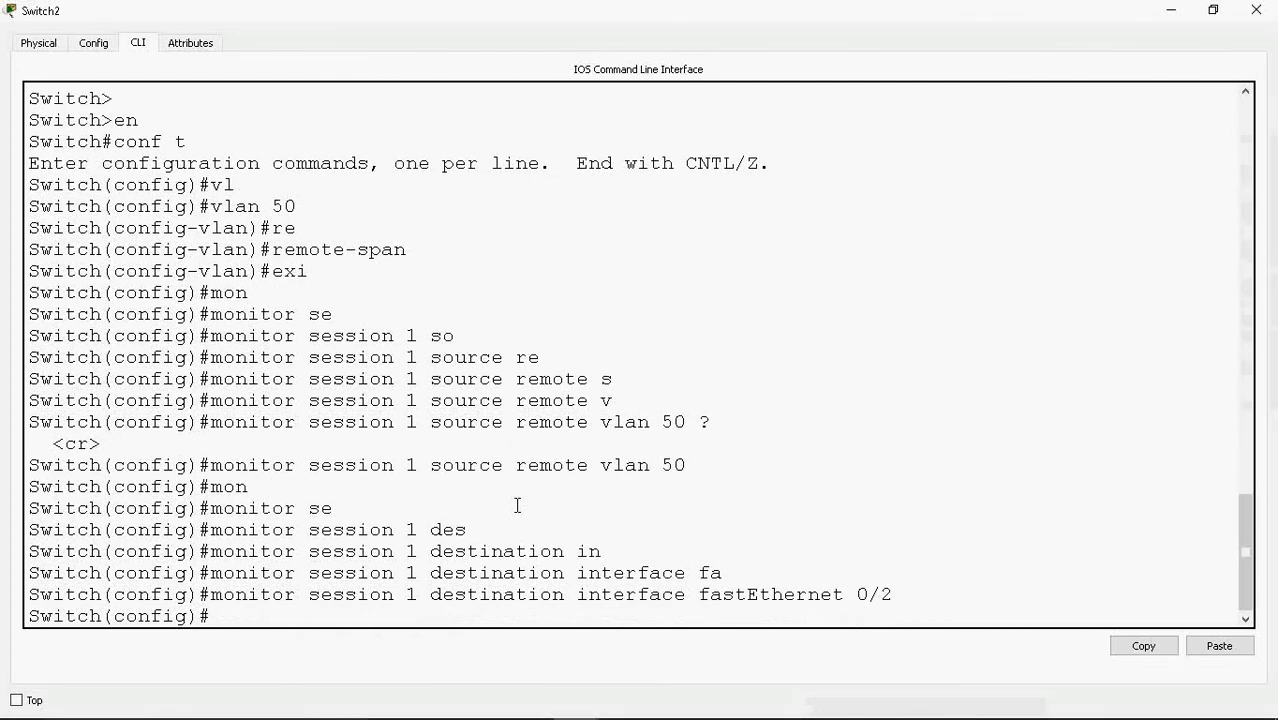
- Exit configuration mode on Switch2, save its configuration with wr, and return to the topology workspace
text(ex)
text(i)
key(Return)
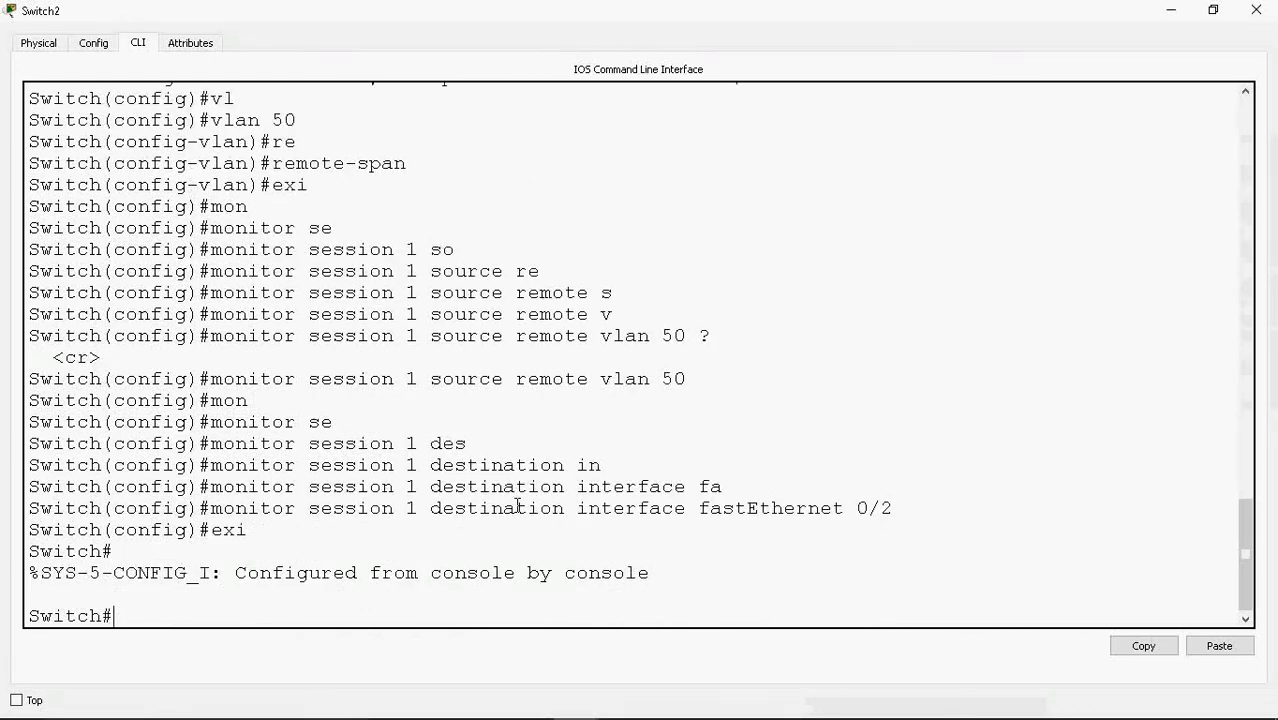
text(wr)
key(Return)
key(Return)
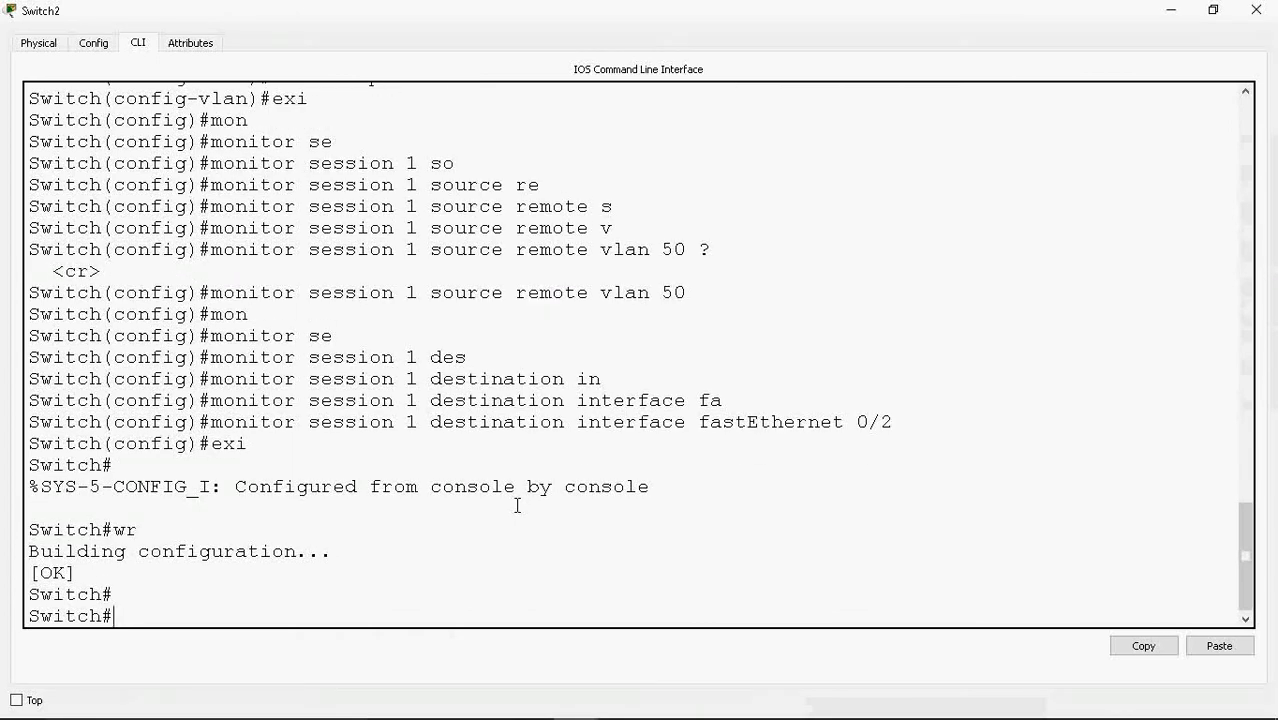
click(1215, 11)
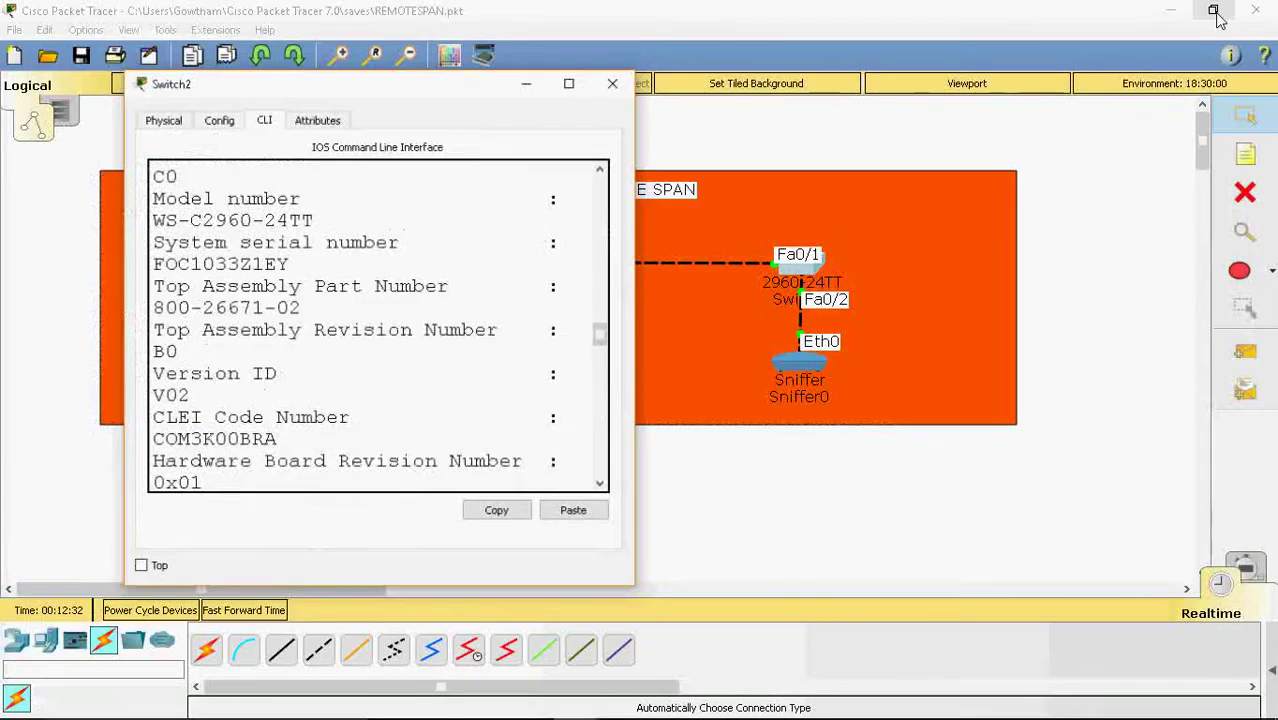
click(830, 508)
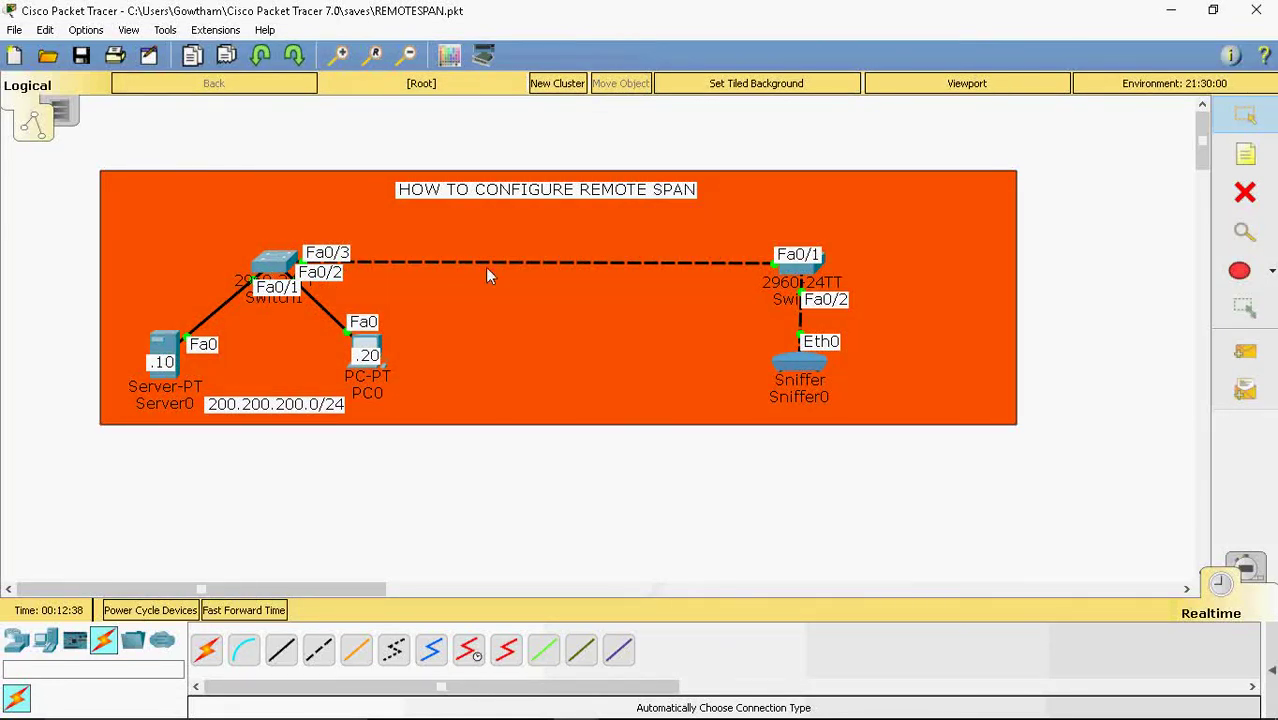
- Open Switch1's command line in a maximized window and set interface fa0/3 to switchport mode trunk
click(265, 270)
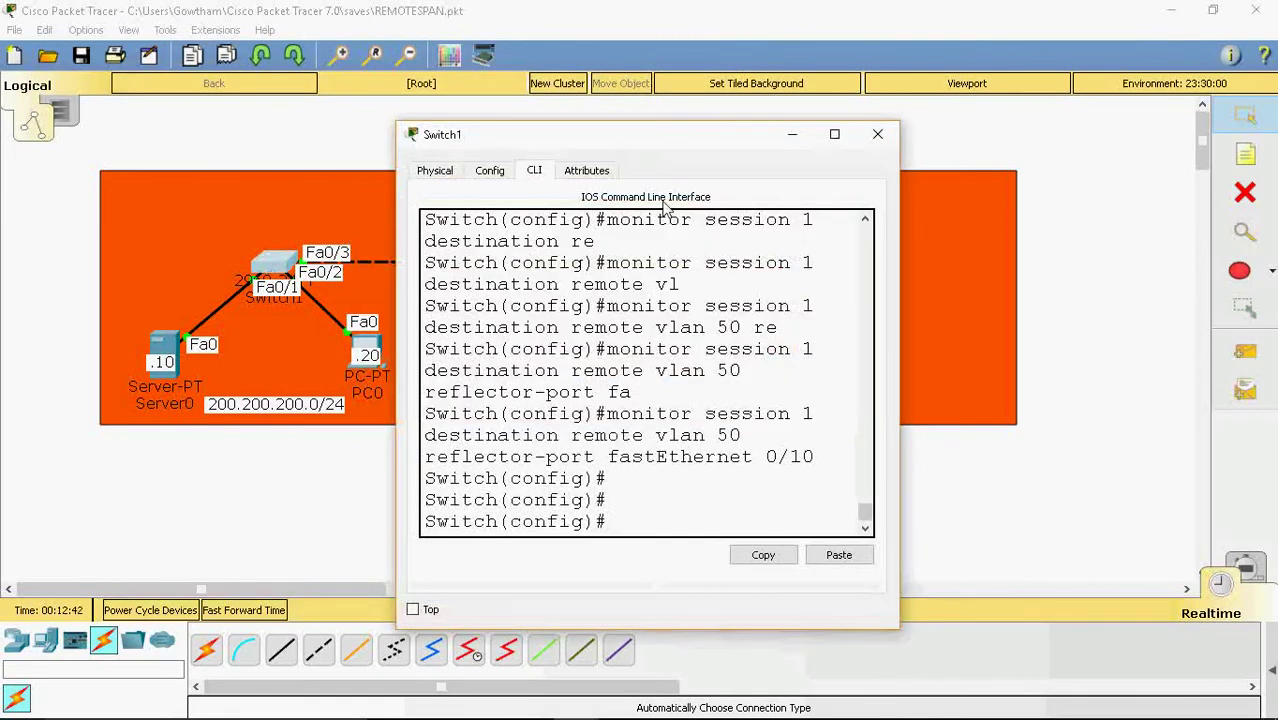
click(834, 134)
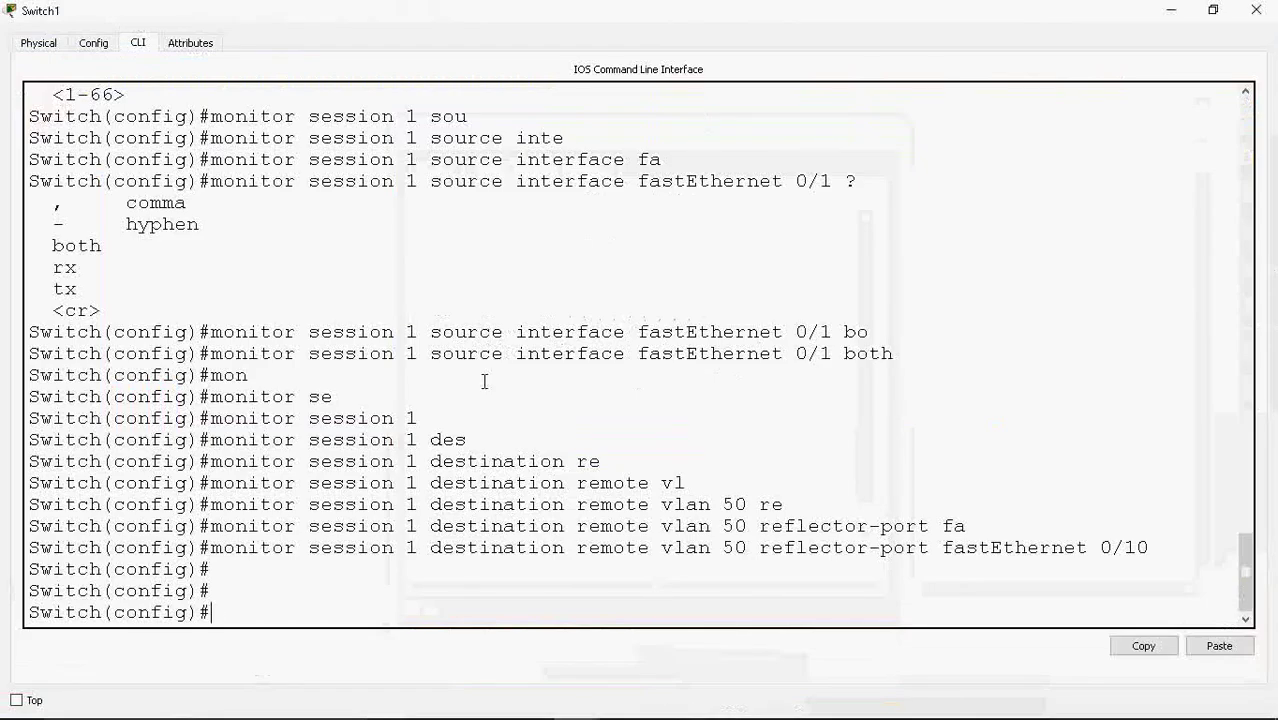
text(int fa0/3)
key(Return)
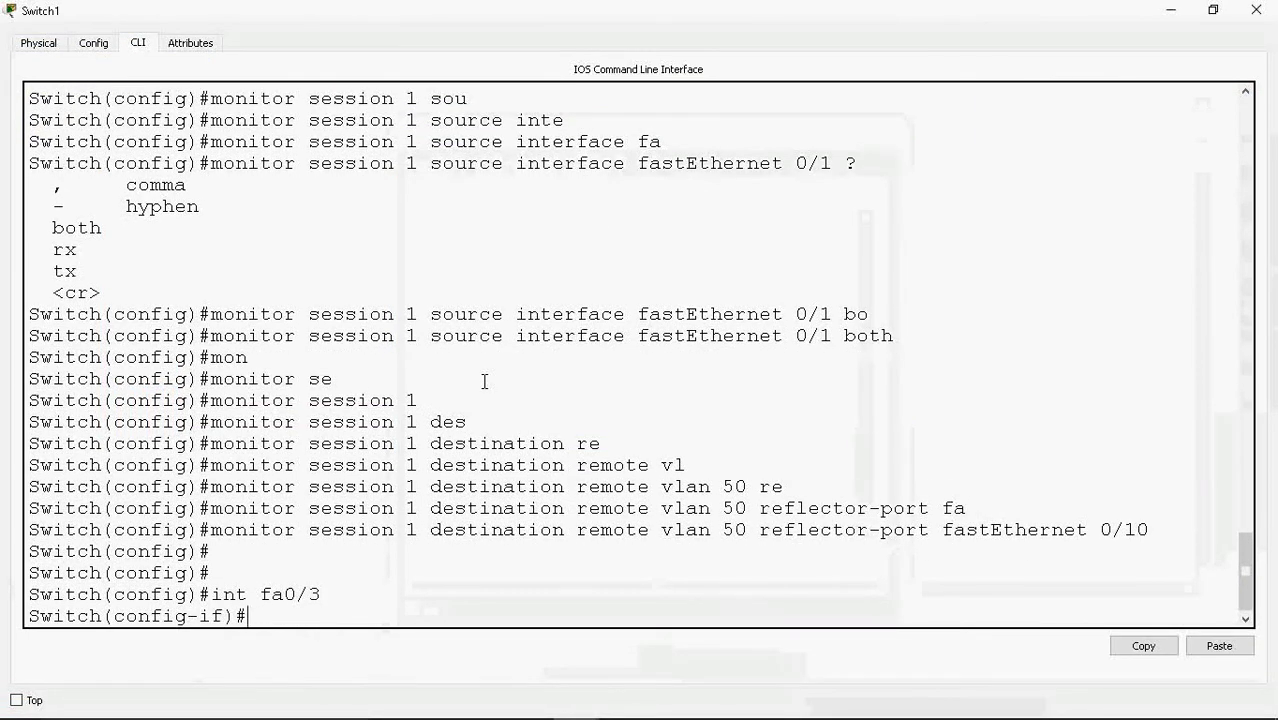
text(sw)
key(Tab)
text(mo)
key(Tab)
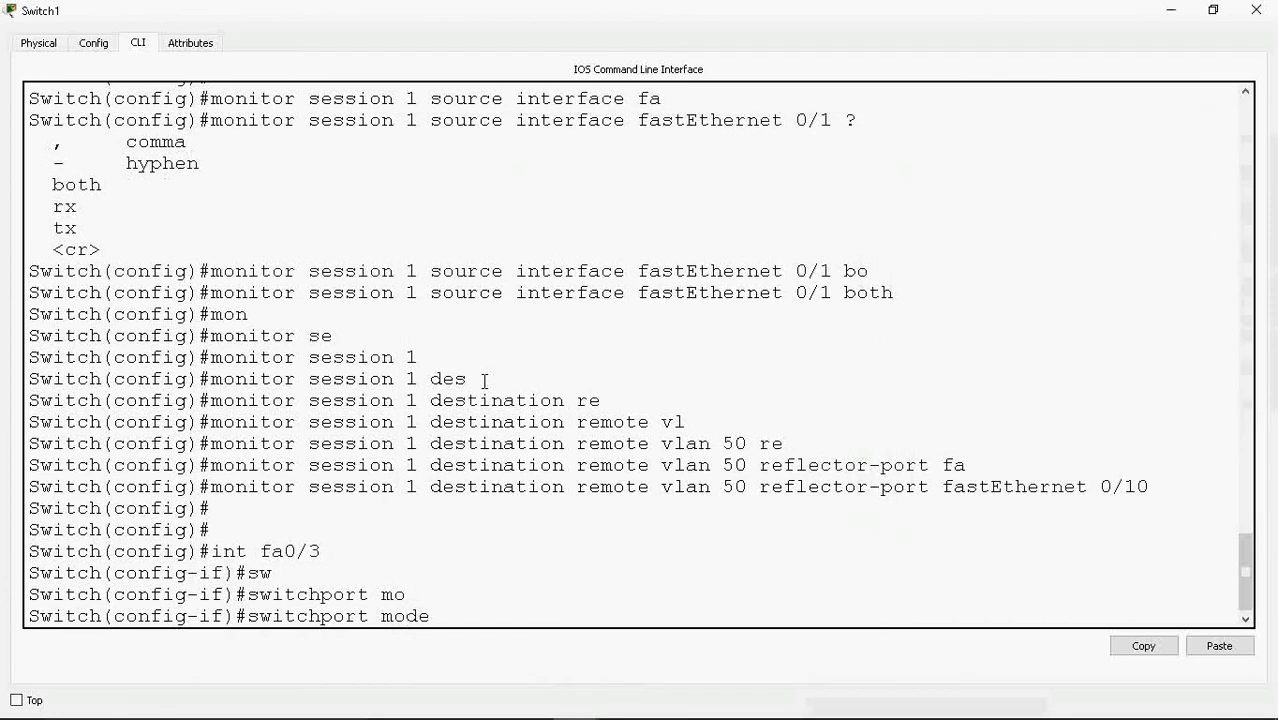
text(tr)
key(Tab)
key(Return)
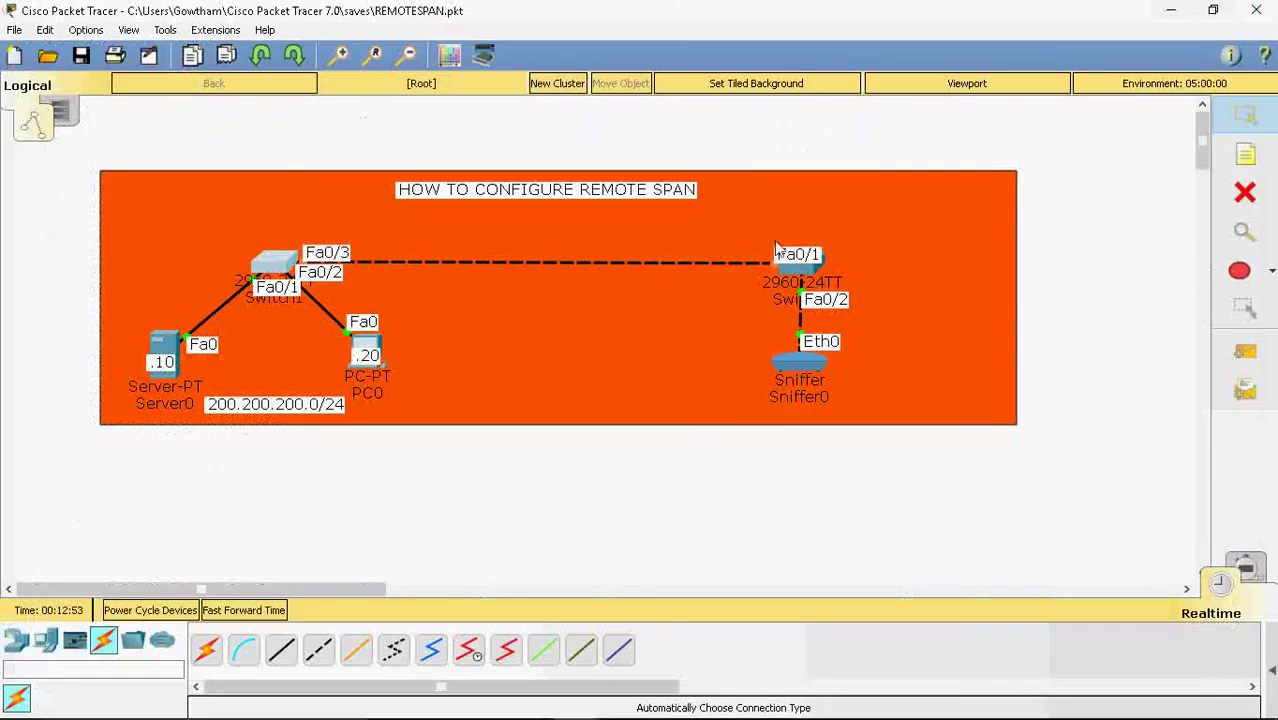
- Open Switch2's command line in a maximized window and enter global configuration mode with conf t
click(780, 250)
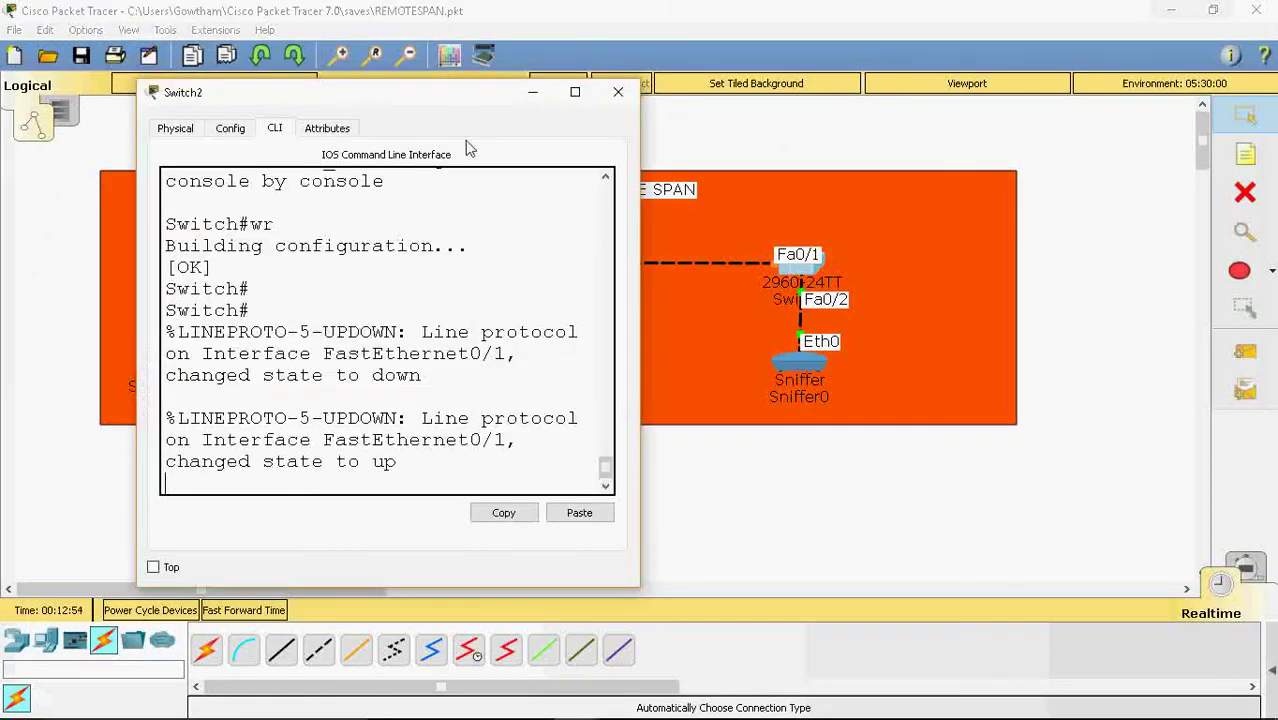
click(573, 92)
key(Return)
key(Return)
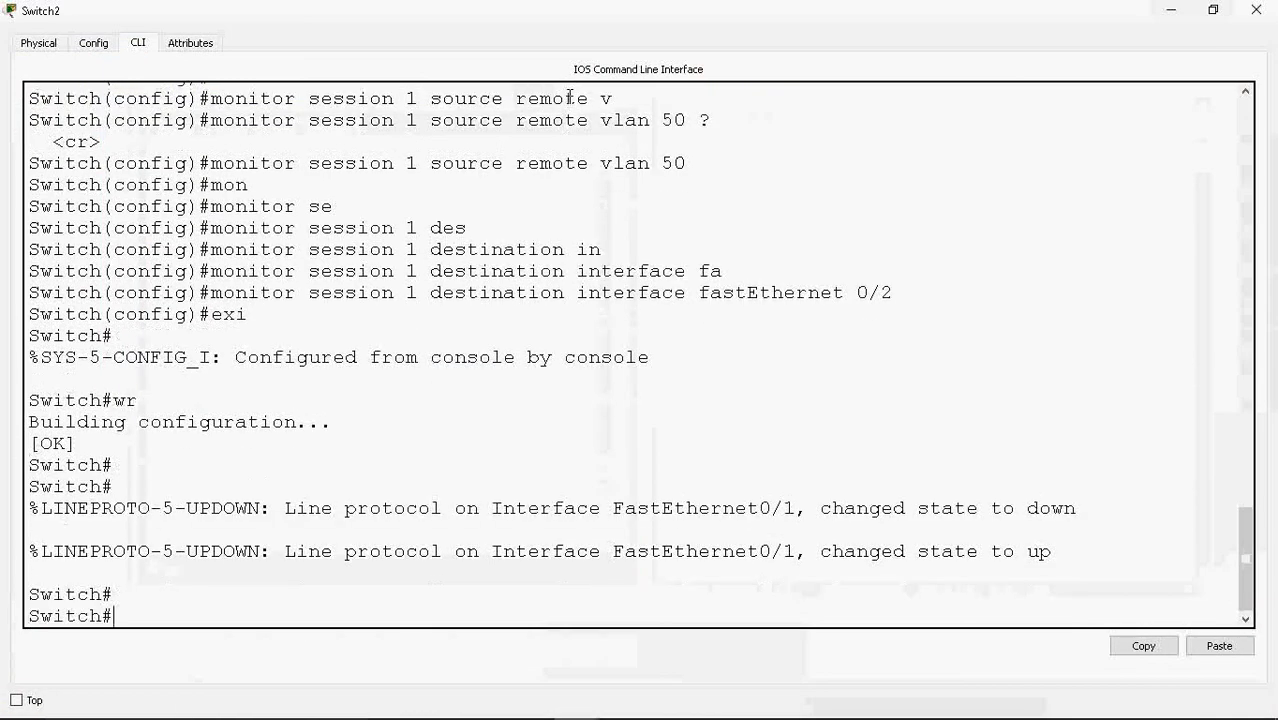
text(conf t)
key(Return)
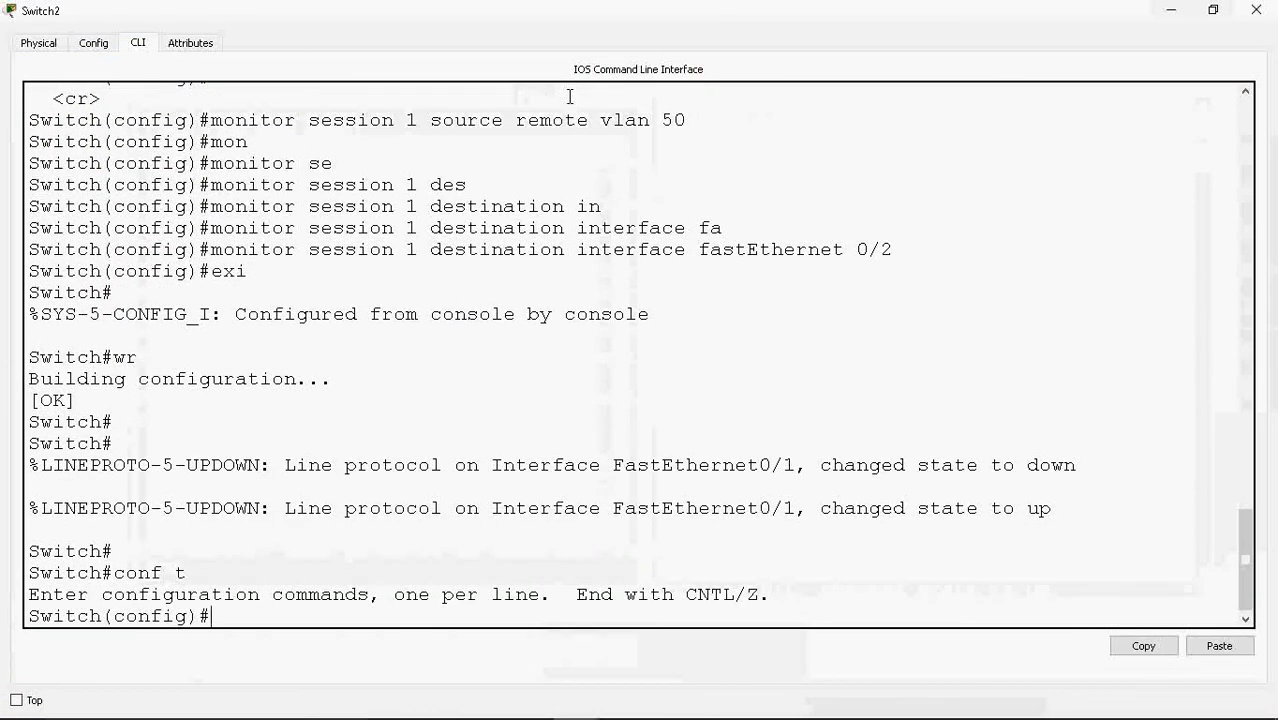
- Set Switch2's interface fastEthernet 0/3 to switchport mode trunk
text(int fa)
key(Tab)
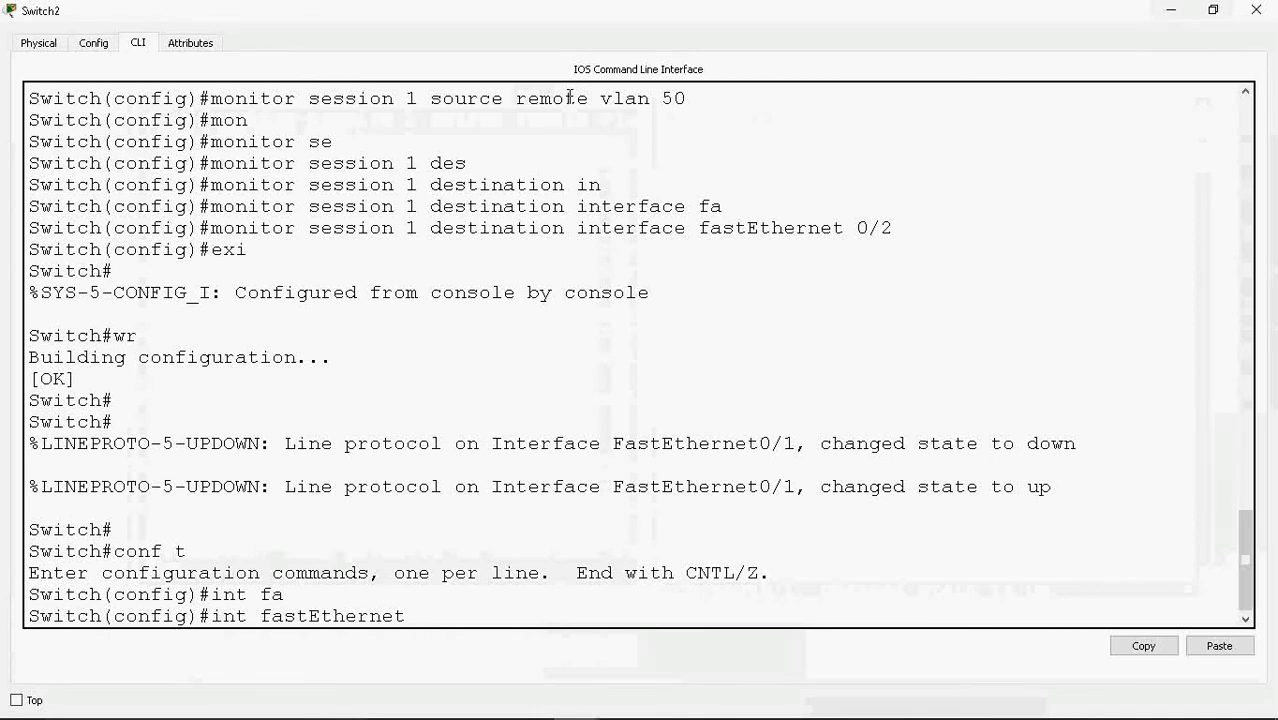
text(0/3)
key(Return)
text(sw)
key(Tab)
text(mo)
key(Tab)
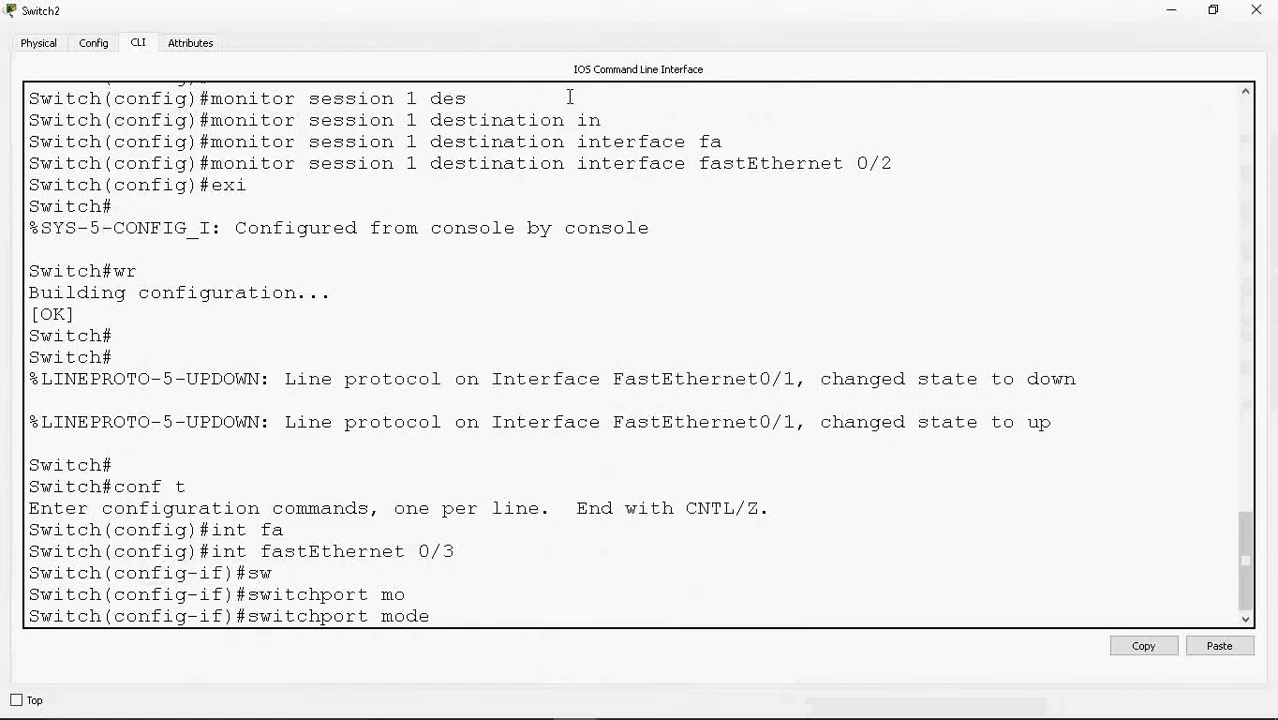
text(tr)
key(Tab)
key(Return)
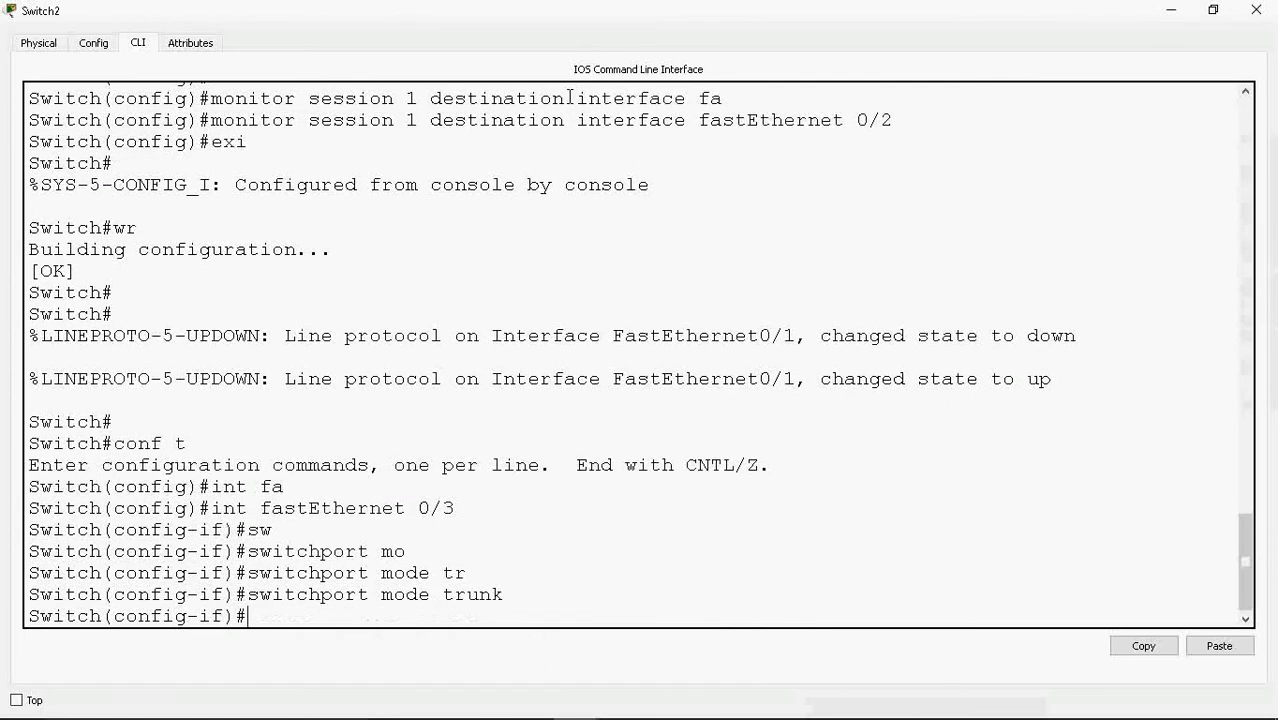
- Exit interface configuration on Switch2, save the configuration with do wr, and return to the topology workspace
text(exi)
key(Return)
key(Return)
text(d)
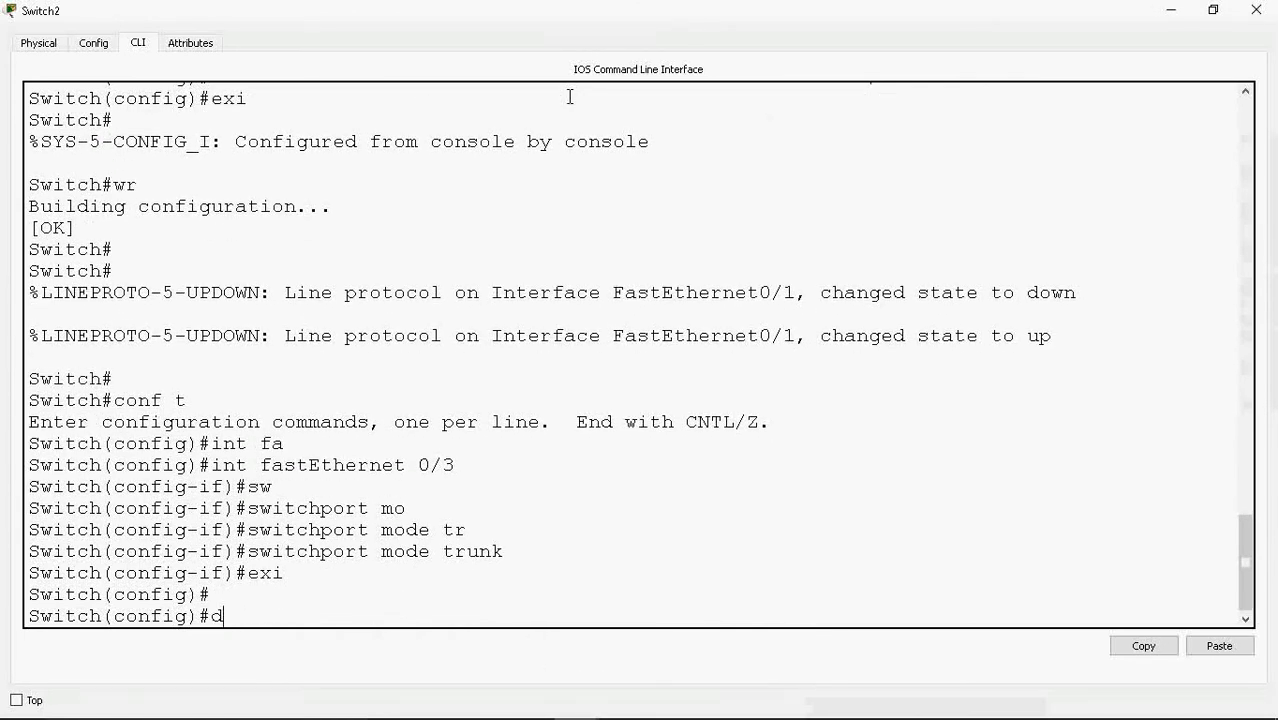
text(o wr)
key(Return)
key(Return)
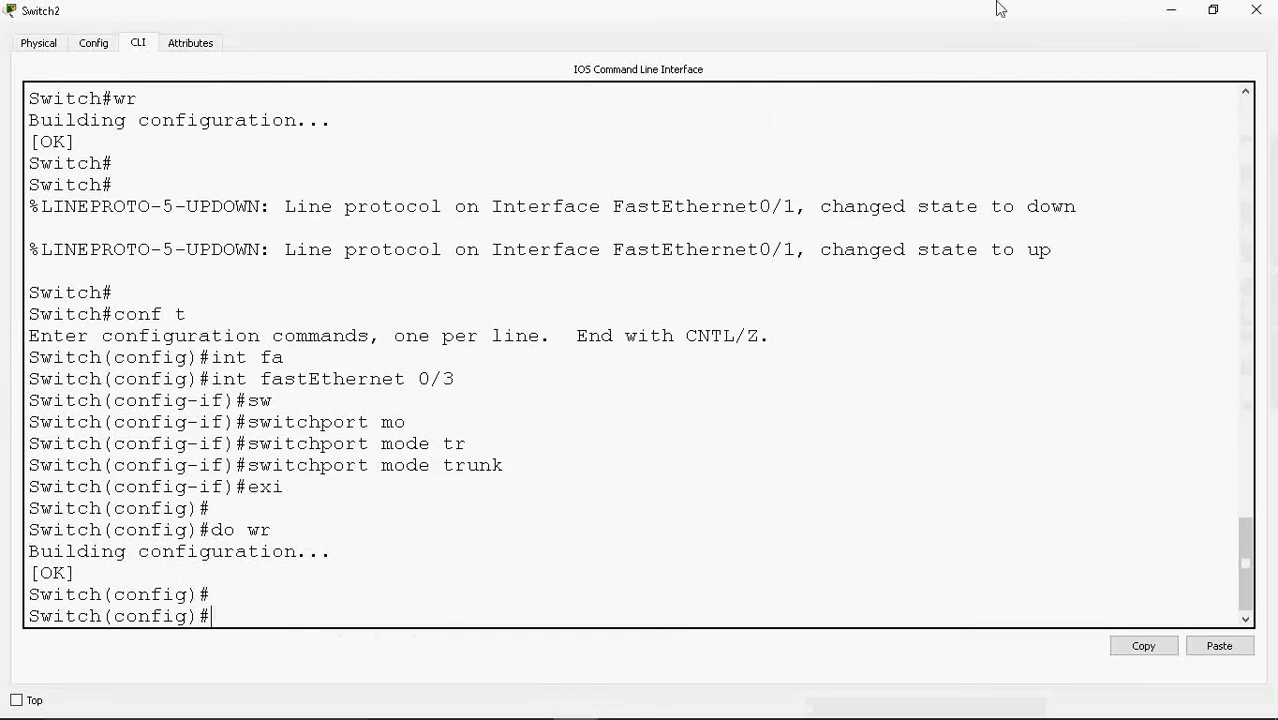
click(1256, 9)
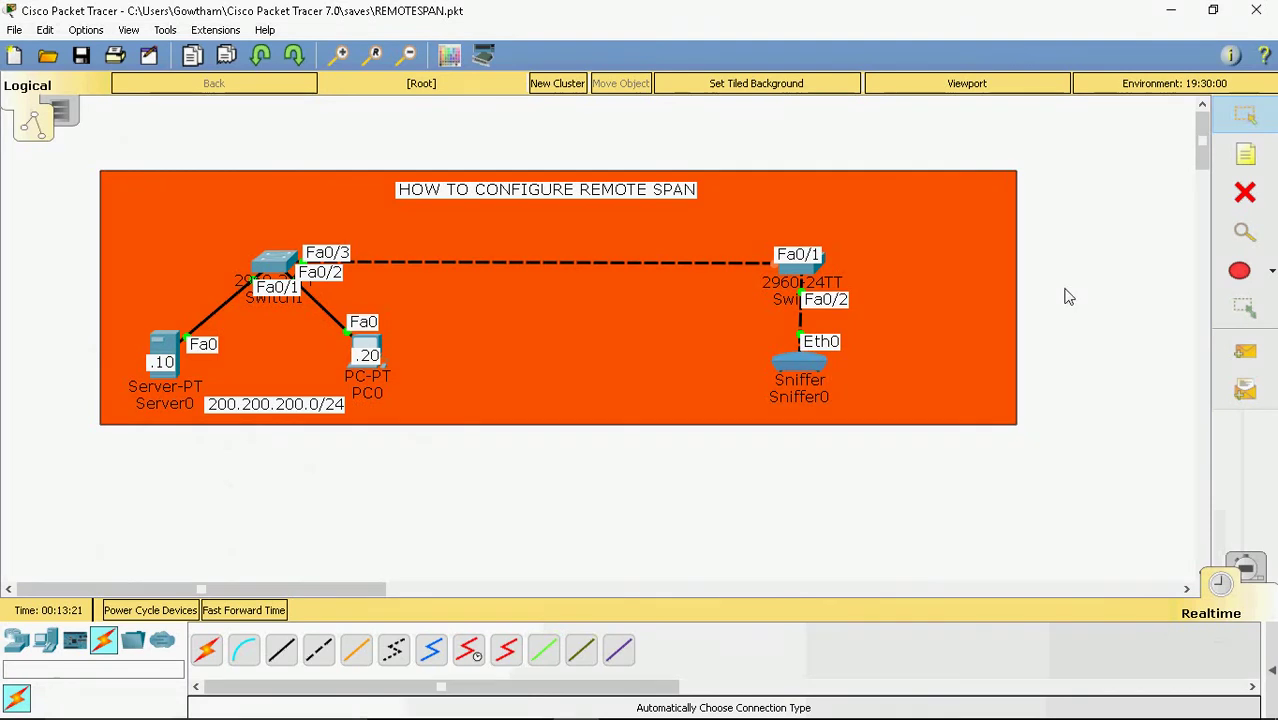
- Reopen Switch2's command line, exit configuration mode, and check its trunk interfaces with show int trunk before closing the window
click(812, 274)
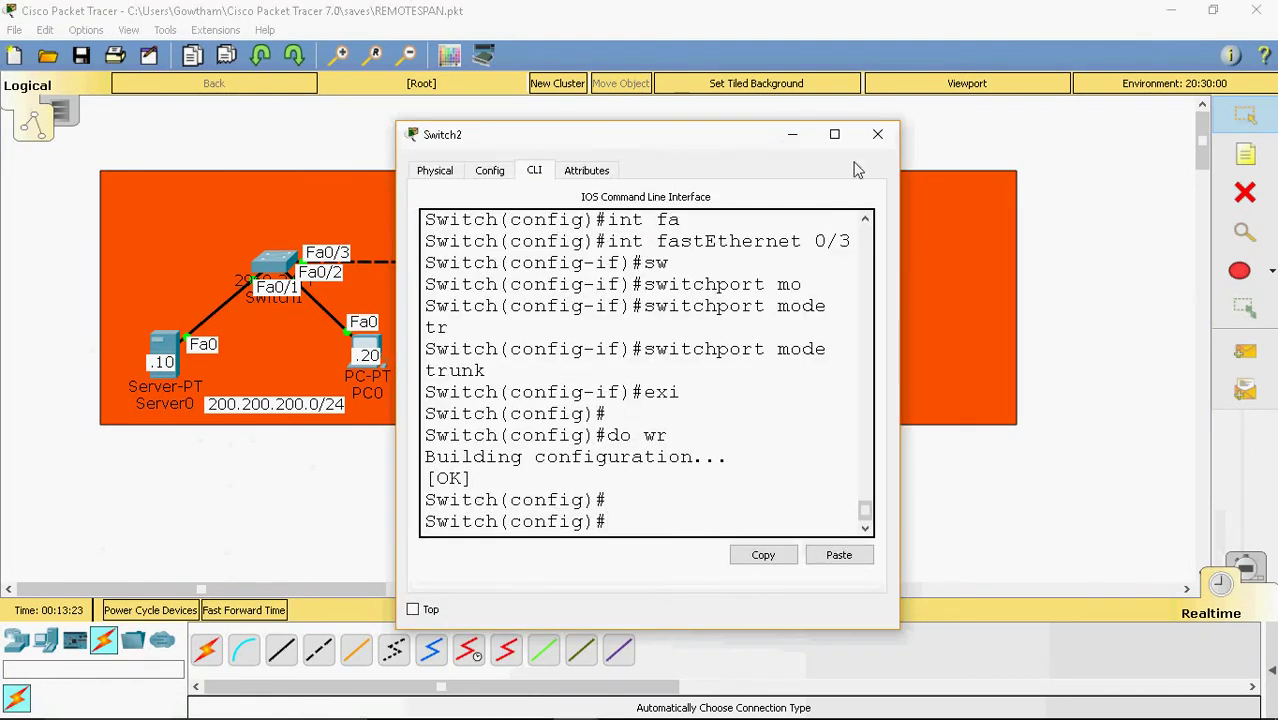
click(833, 133)
text(exi)
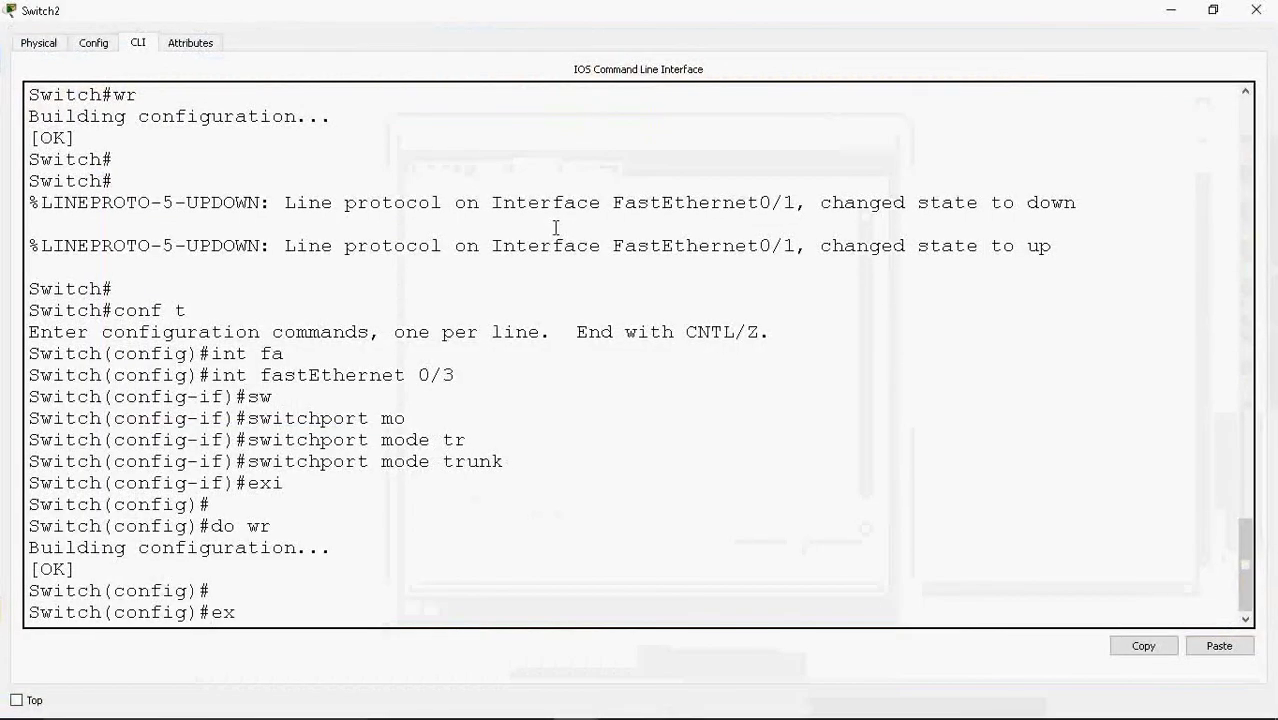
key(Return)
text(sh)
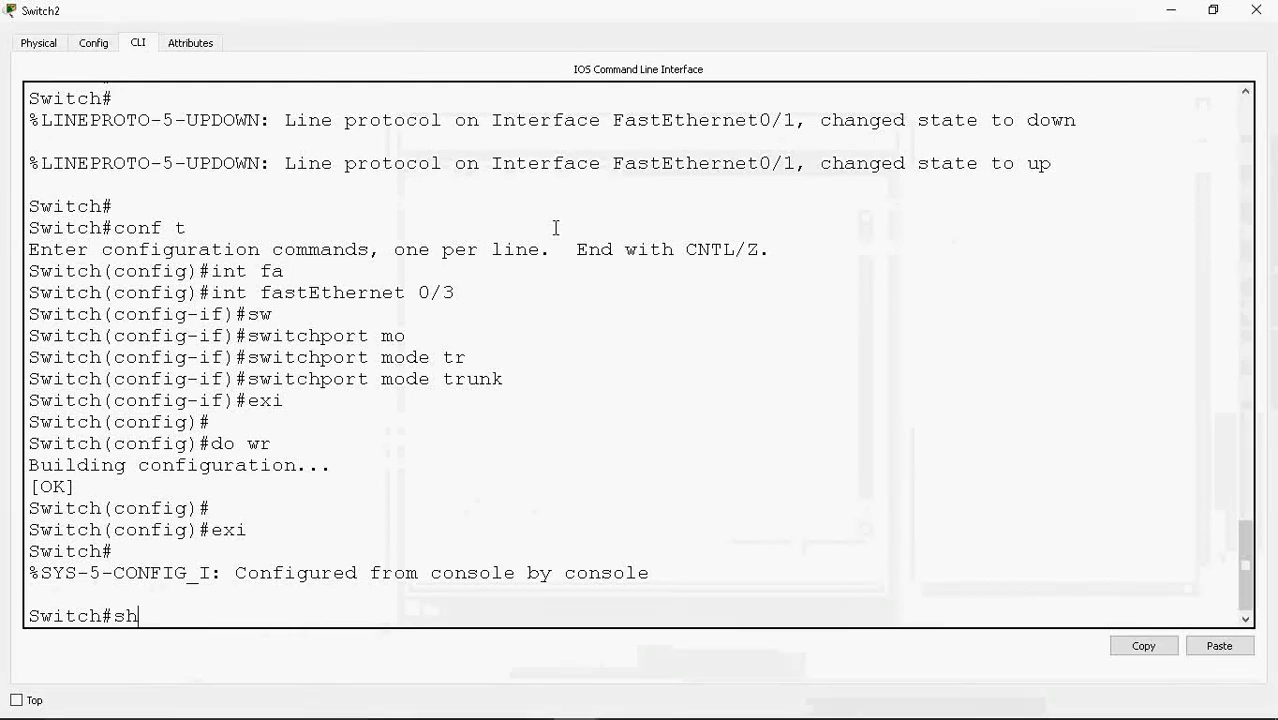
text(ow int trunl)
key(Return)
key(Up)
key(BackSpace)
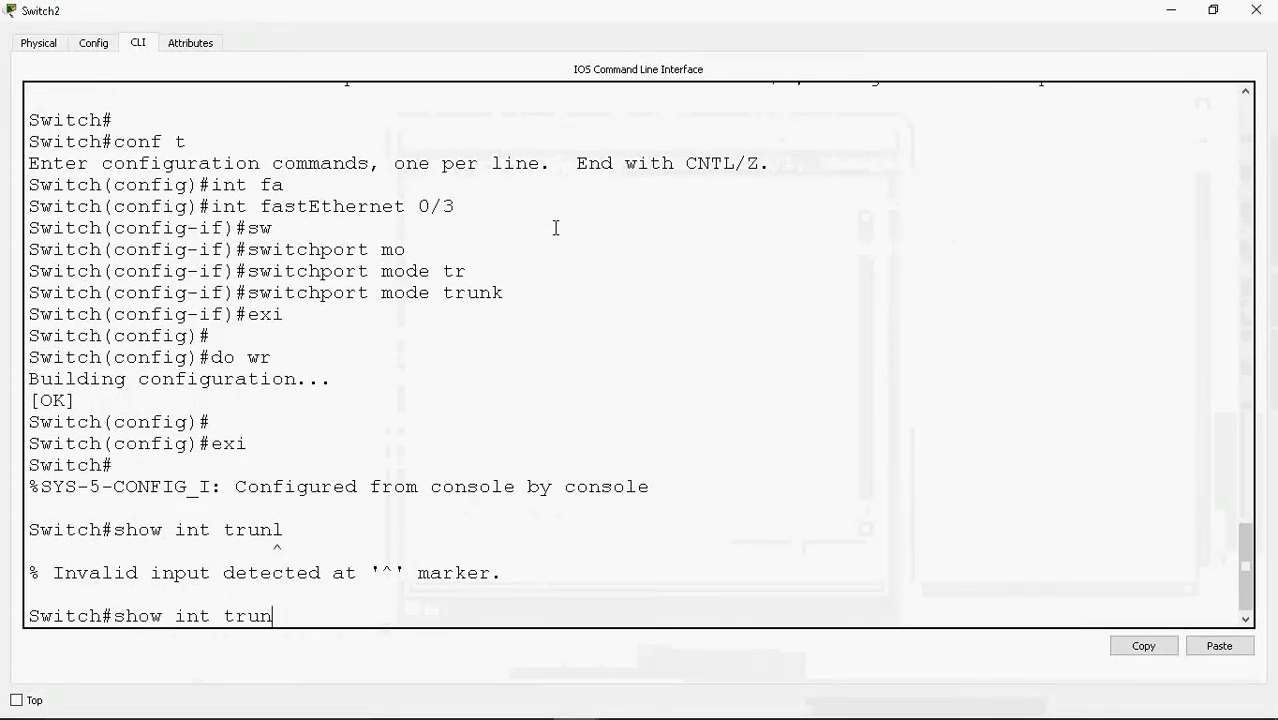
text(k)
key(Return)
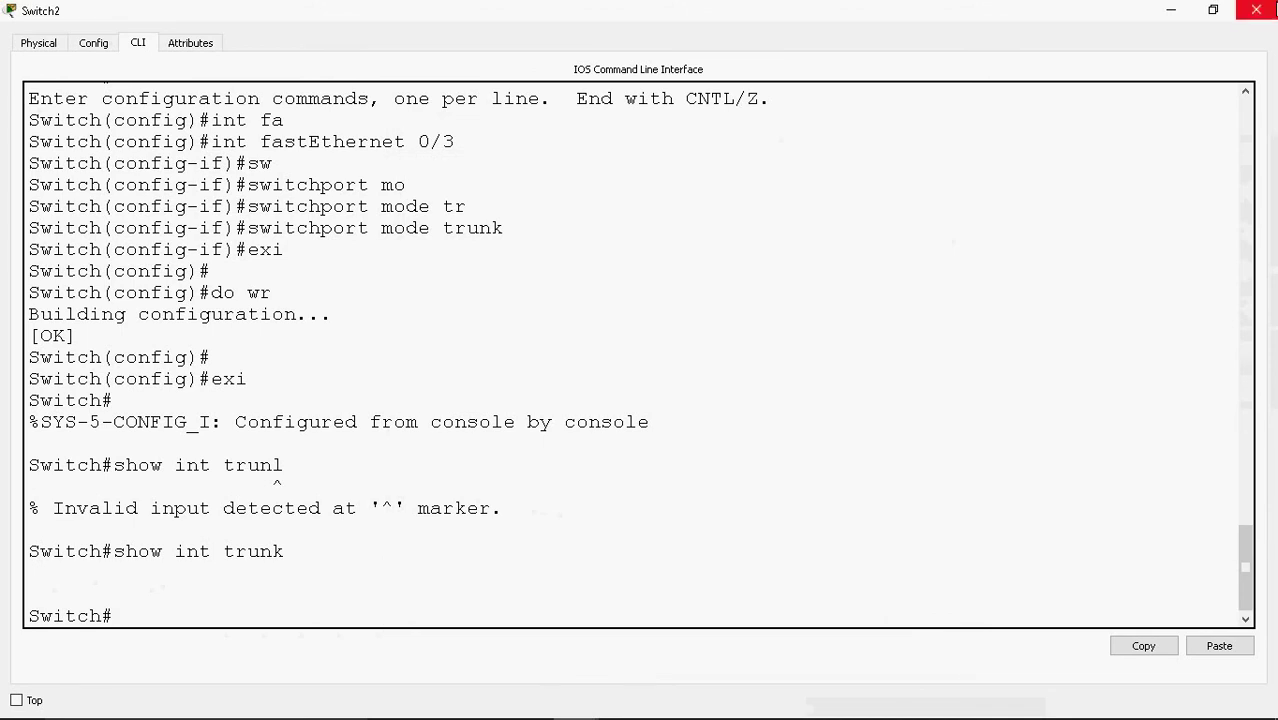
click(1268, 10)
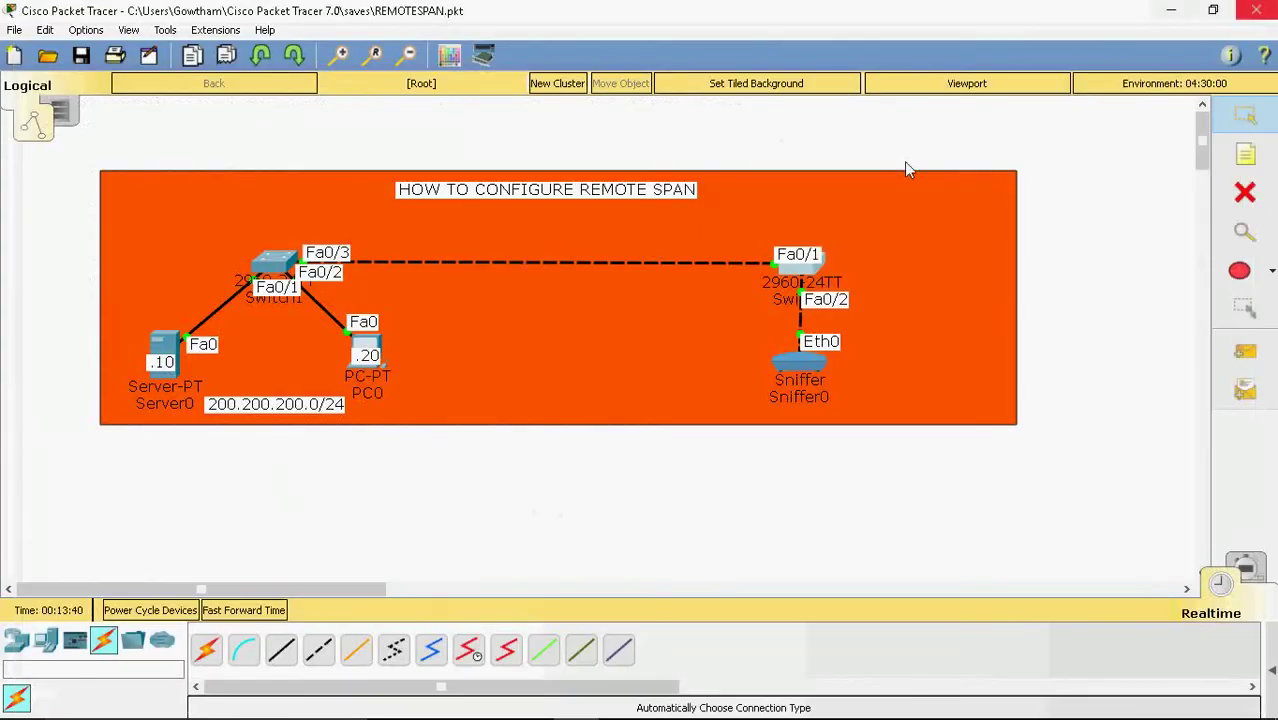
- Open Switch1's command line, exit to privileged mode, and check its trunk interfaces with show int trunk before closing the window
click(263, 273)
click(833, 134)
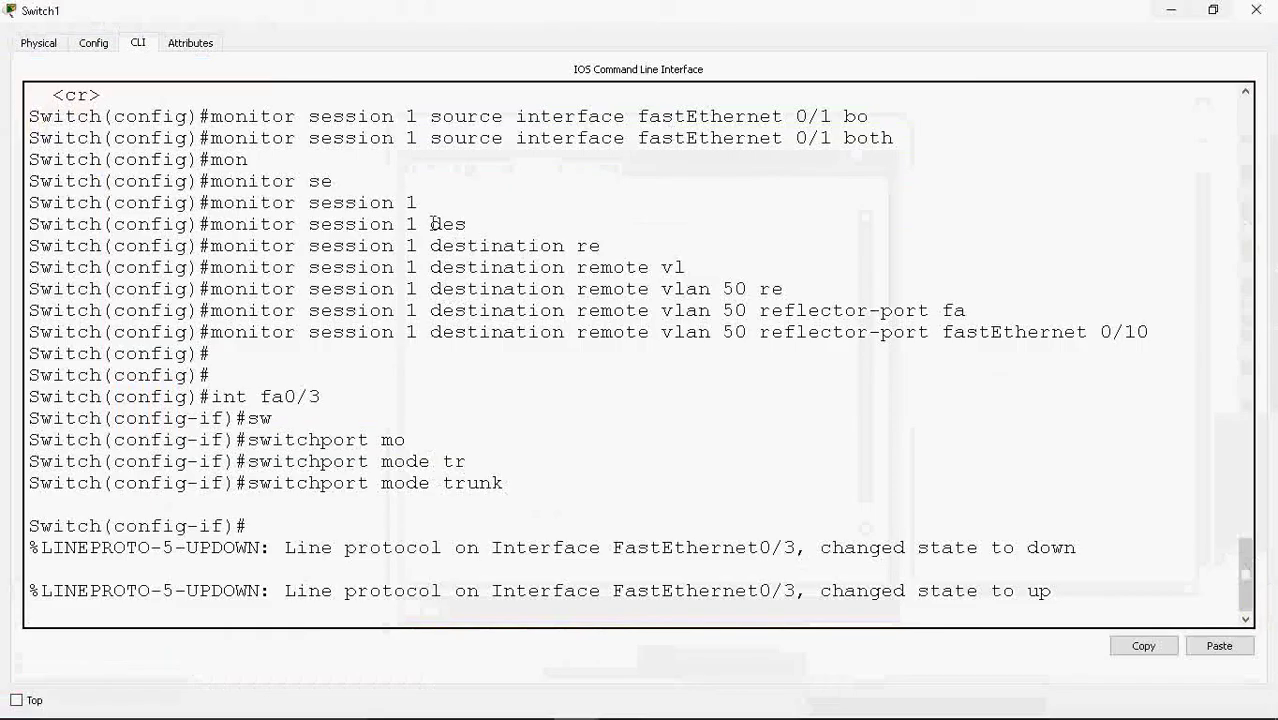
key(Return)
key(Return)
text(exi)
key(Return)
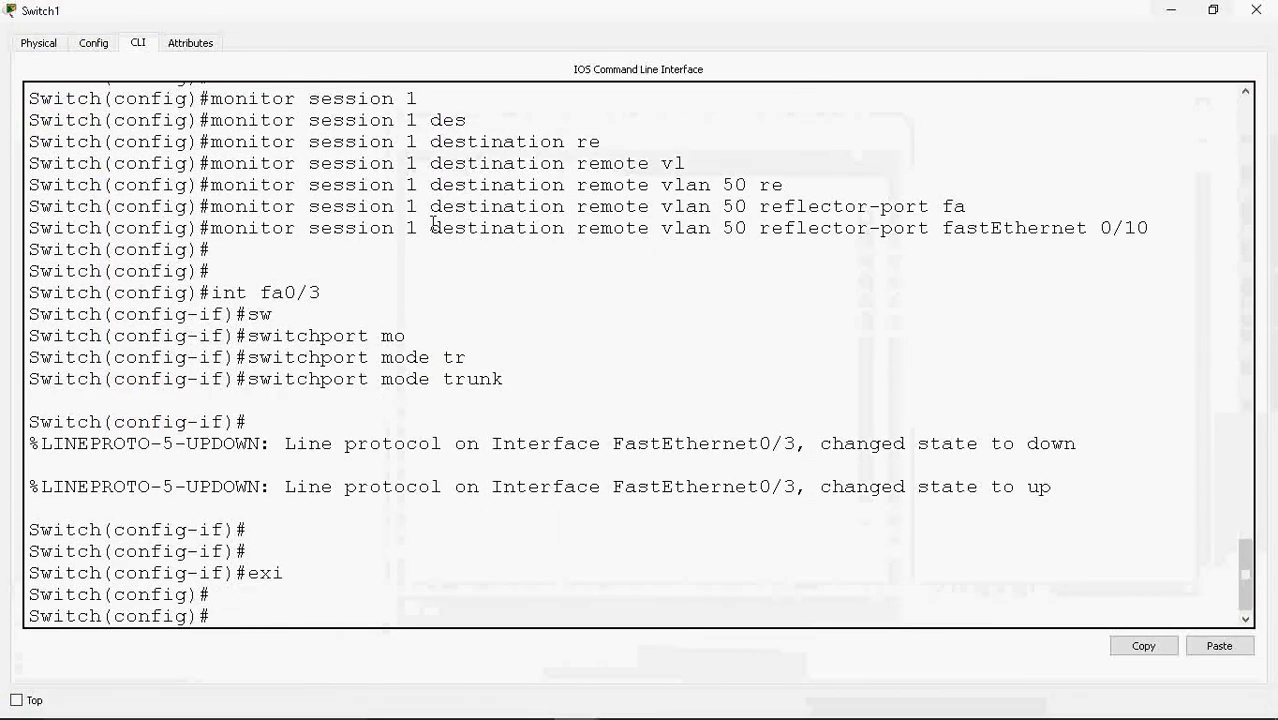
text(exi)
key(Return)
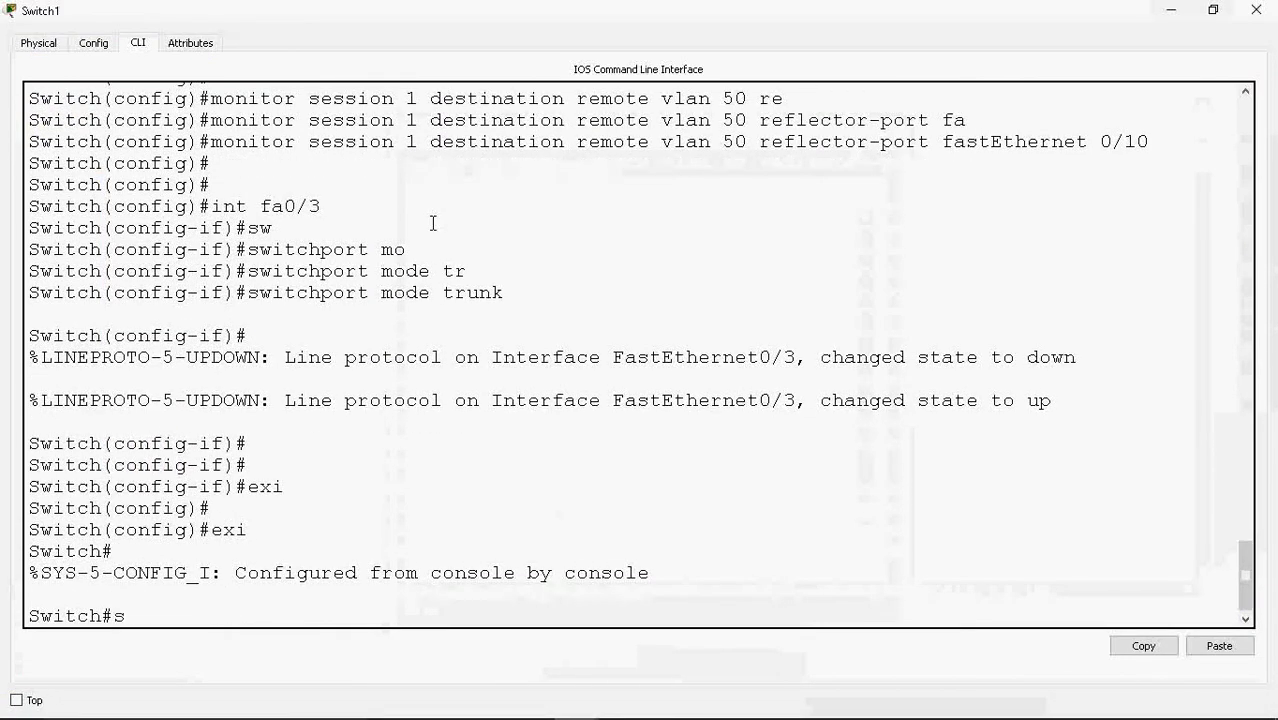
text(show int tr)
key(Tab)
key(Return)
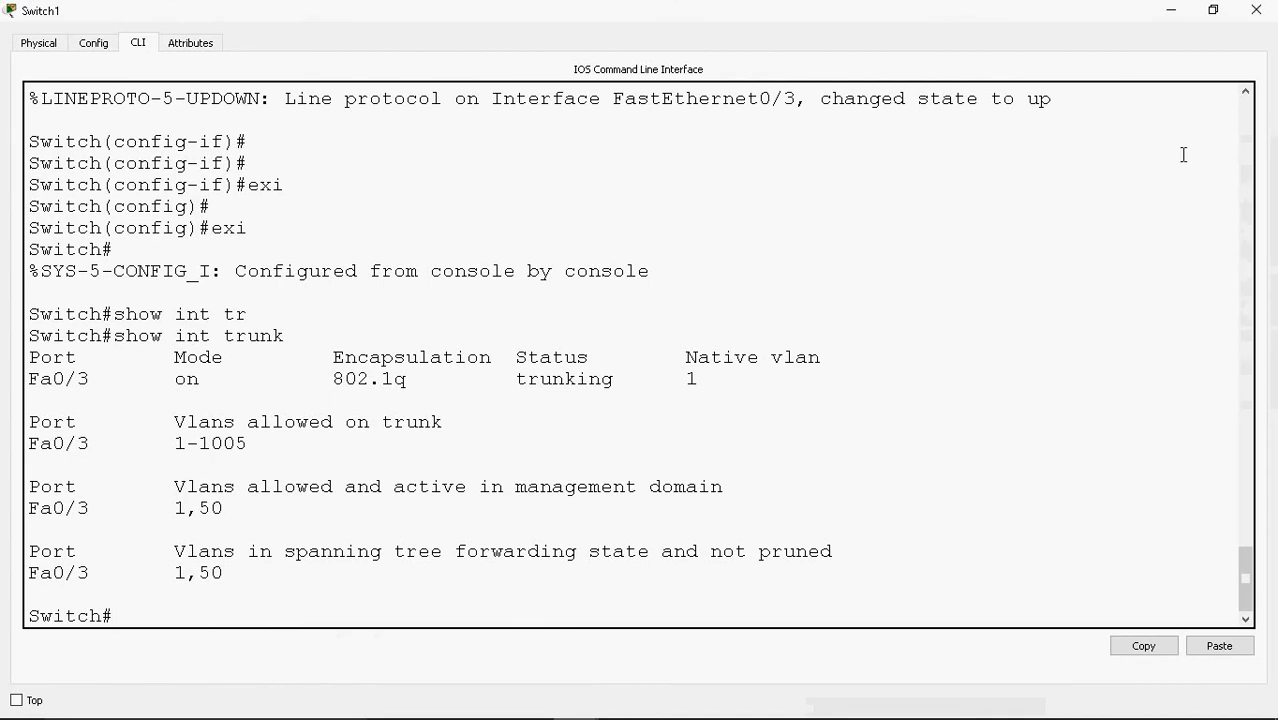
click(1256, 10)
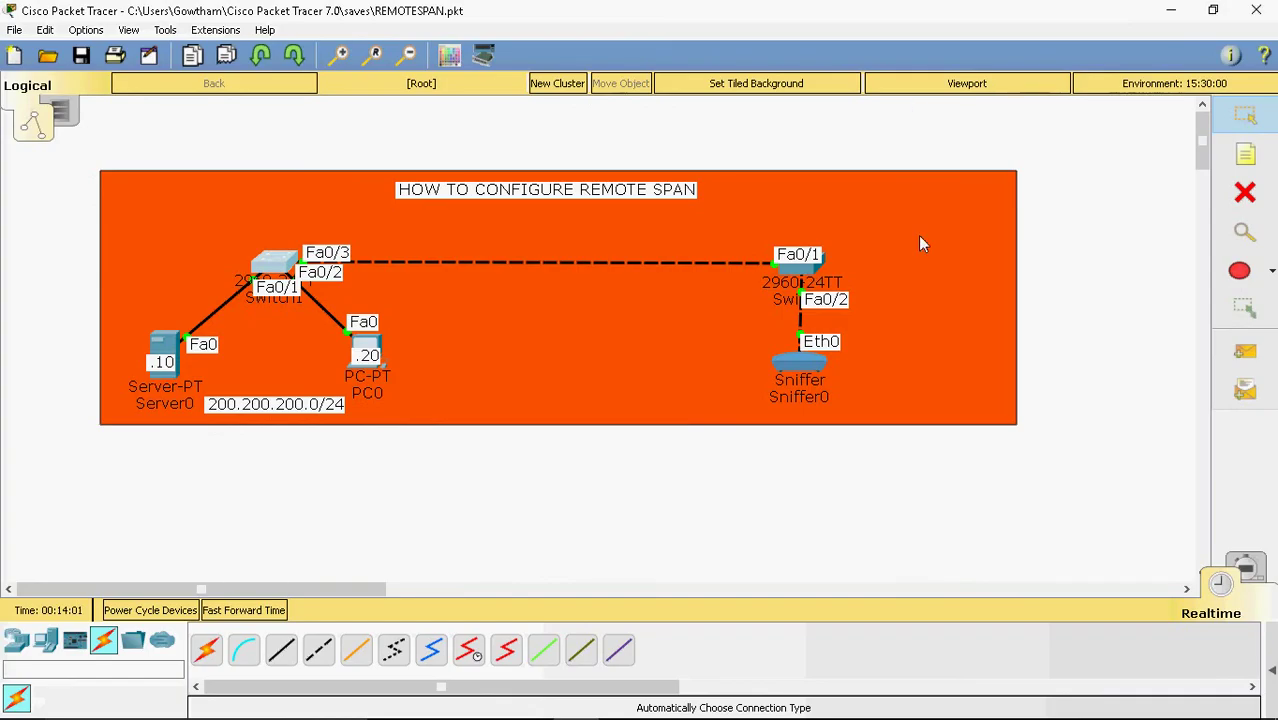
- Open Switch2's command line in a maximized window and run show int trunk again
click(804, 275)
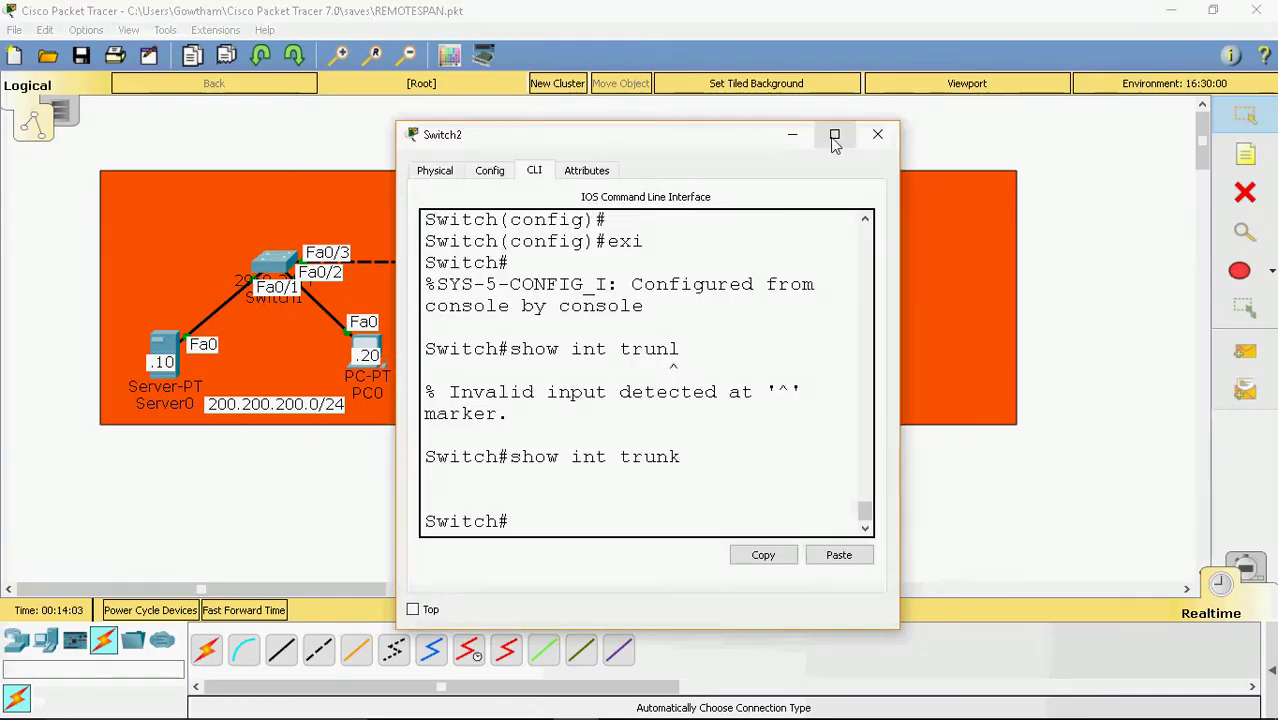
click(834, 134)
key(Up)
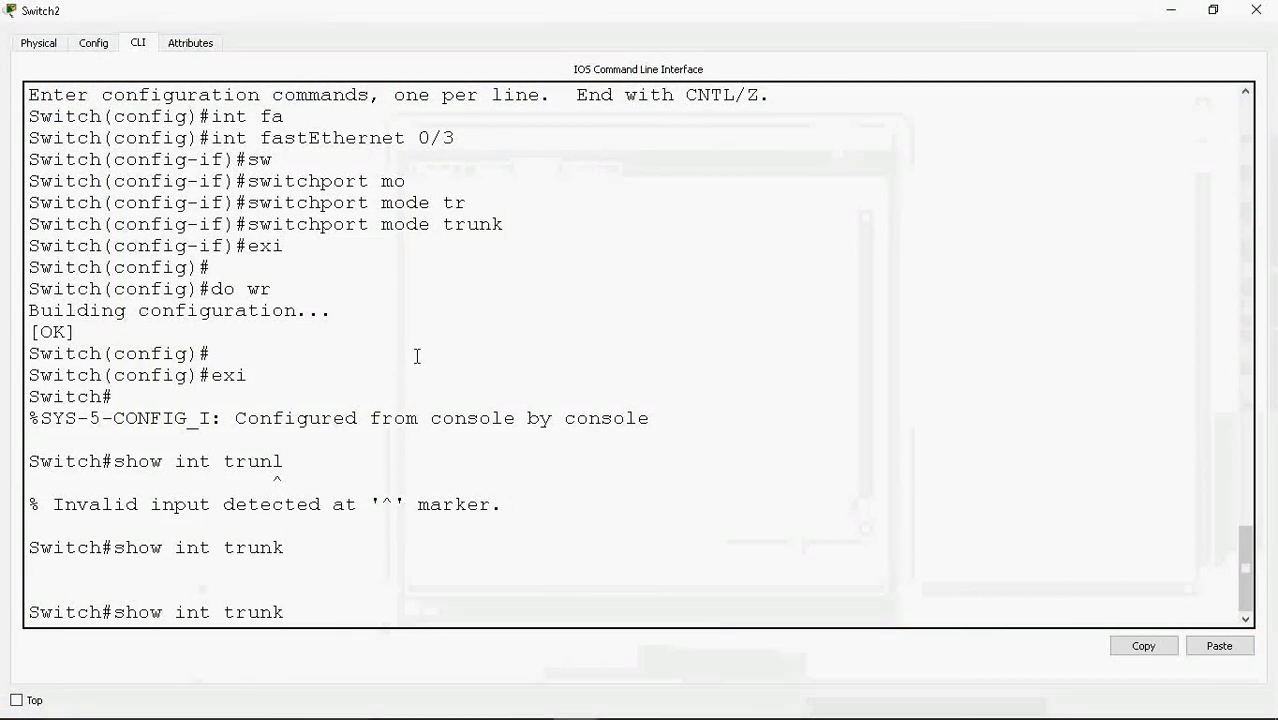
key(Return)
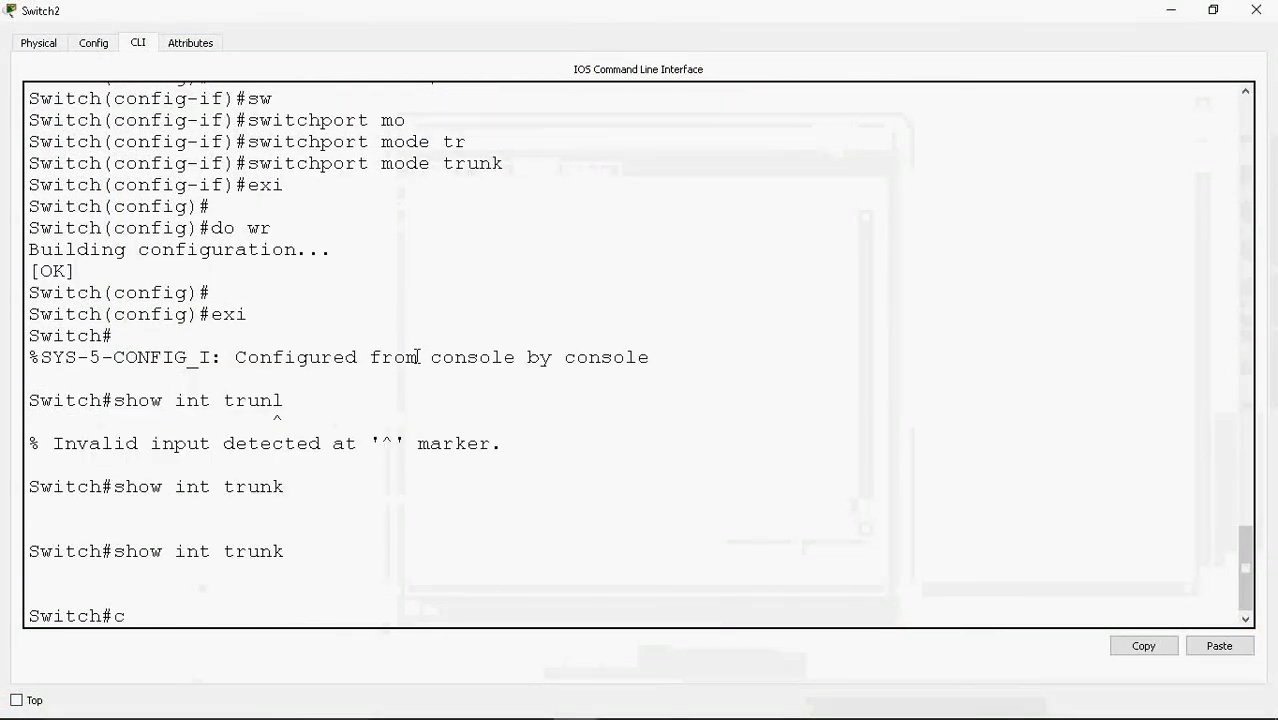
- Review the earlier trunk commands on Switch2 and check in the topology which of its ports connects to Switch1
text(conf)
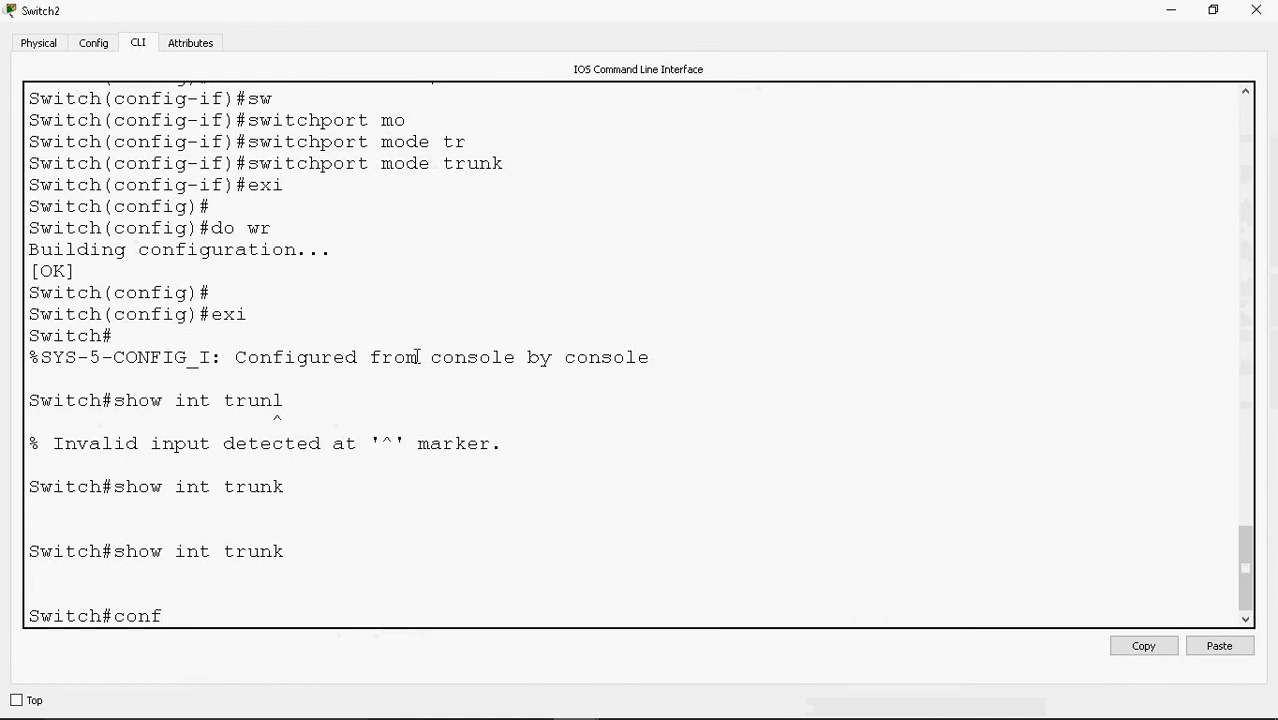
key(BackSpace)
key(BackSpace)
key(BackSpace)
drag(1243, 558, 1240, 518)
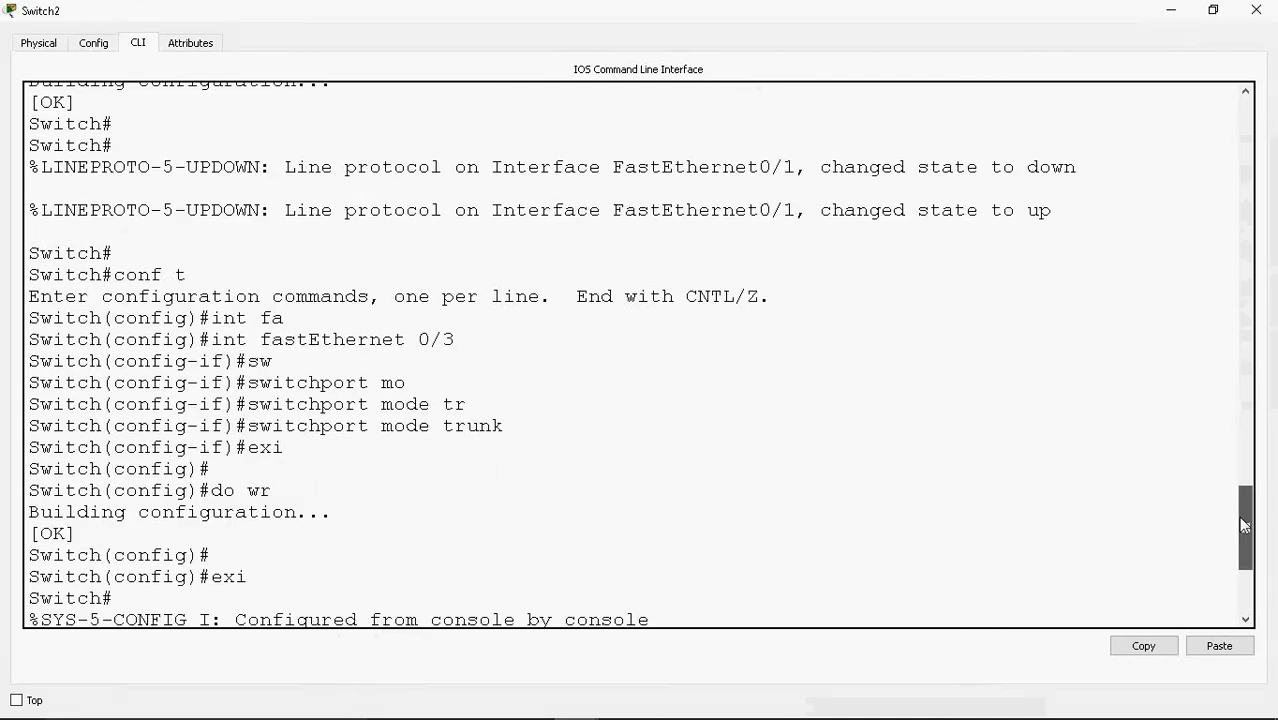
click(1213, 10)
drag(718, 143, 461, 132)
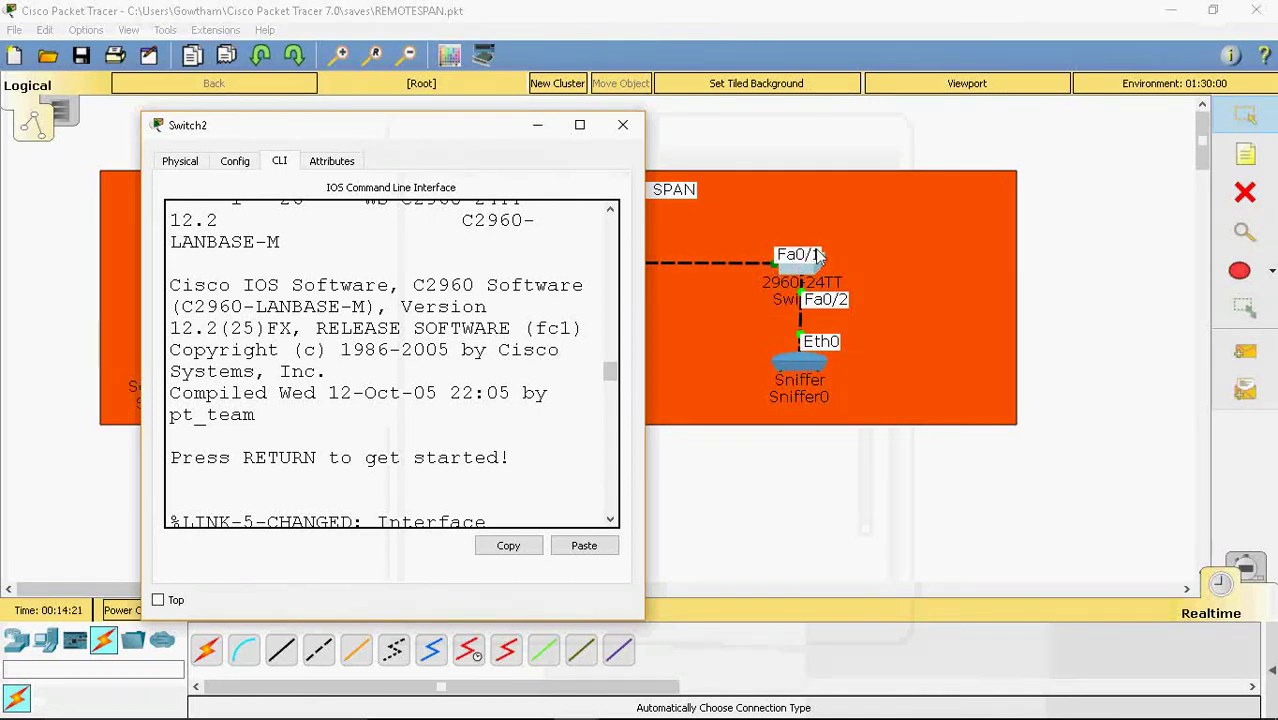
click(578, 131)
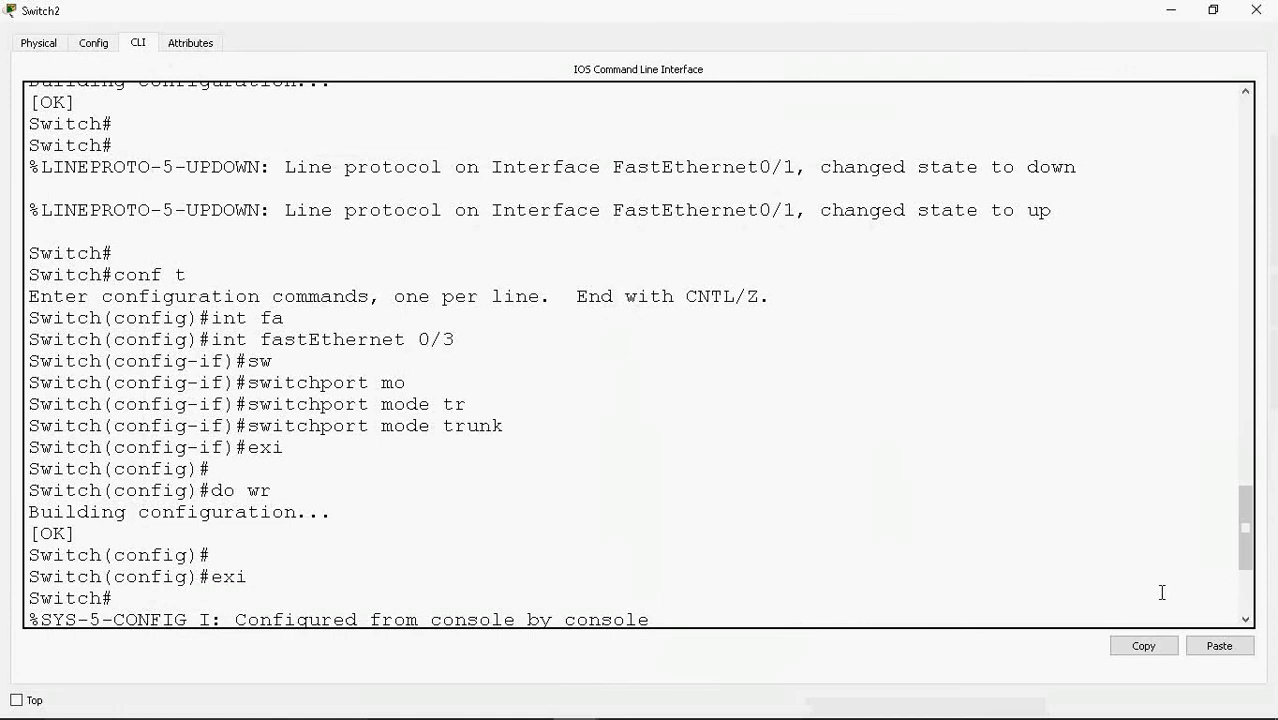
drag(1247, 513, 1238, 589)
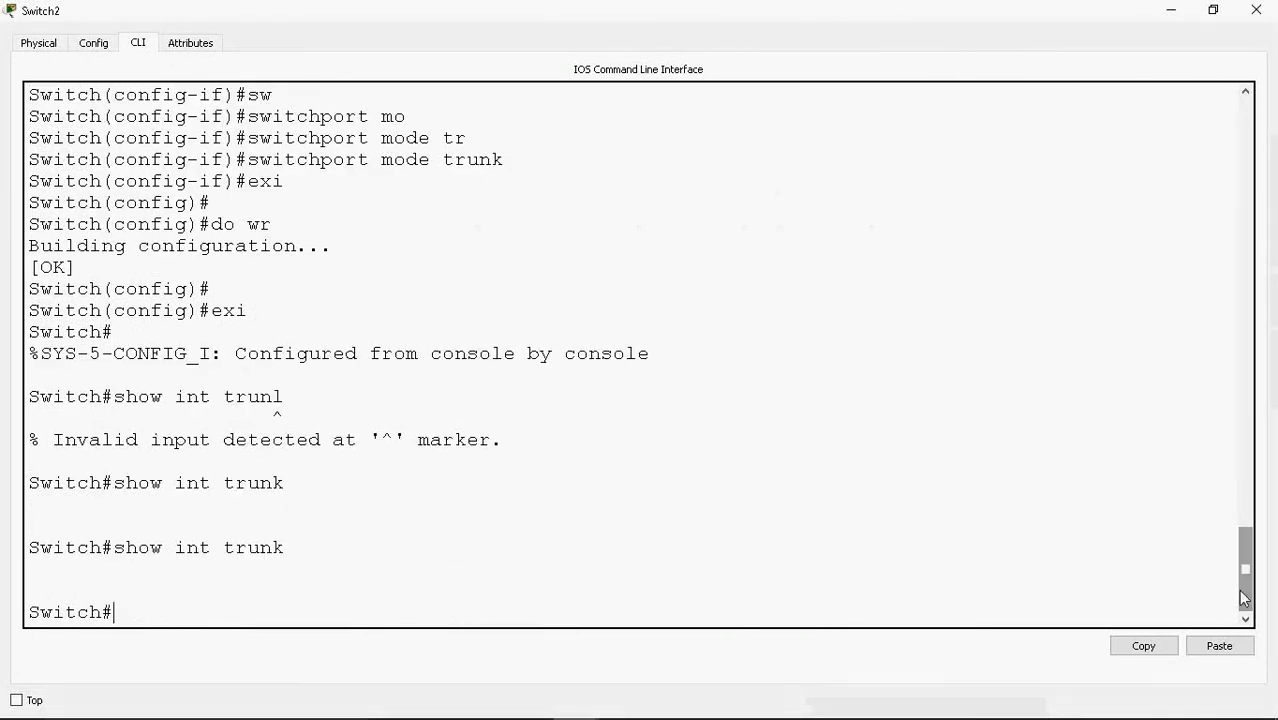
- Enter global configuration mode on Switch2 and set interface fa0/1 to switchport mode trunk
text(conf t)
key(Return)
text(int fa)
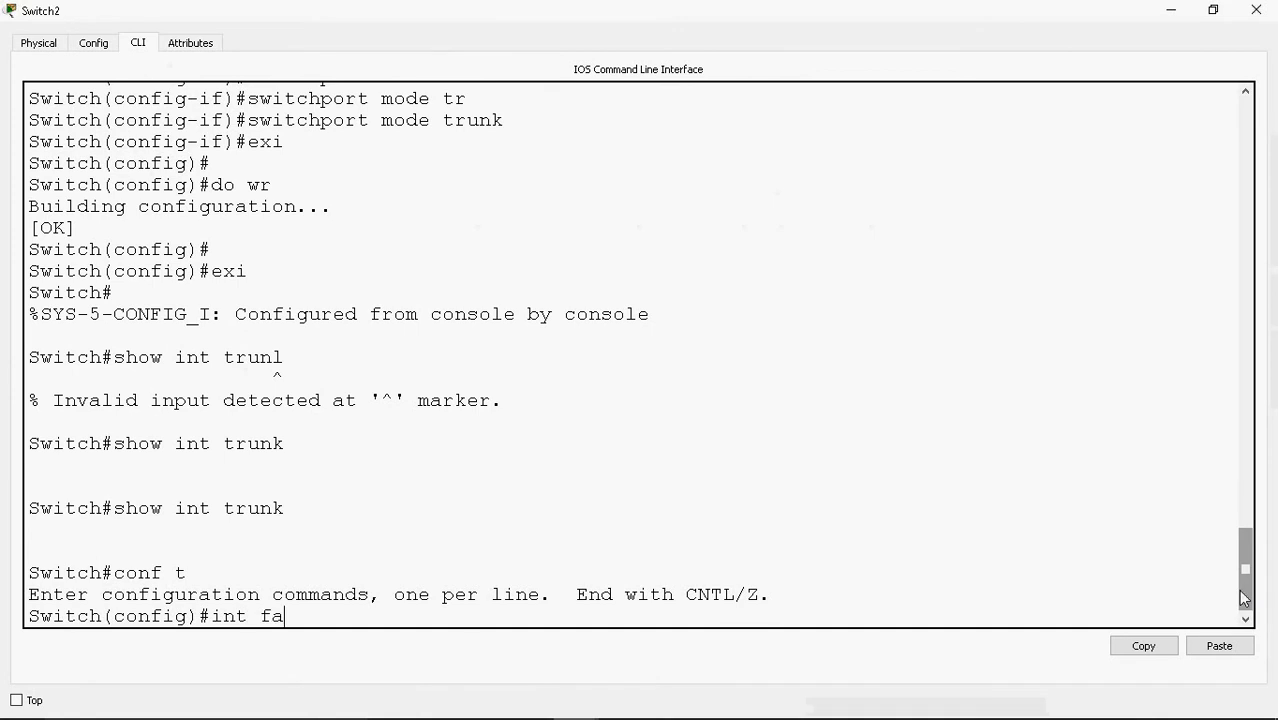
text(0/1)
key(Return)
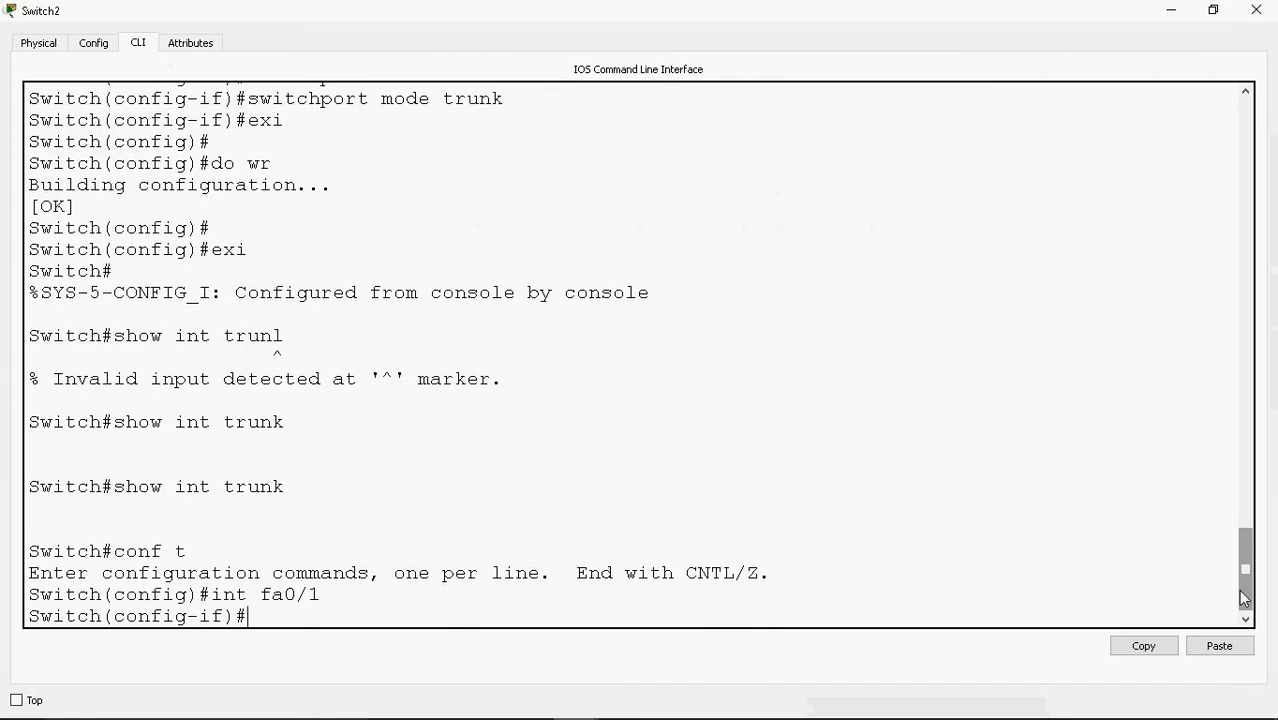
text(sw)
key(Tab)
text(mo)
key(Tab)
text(t)
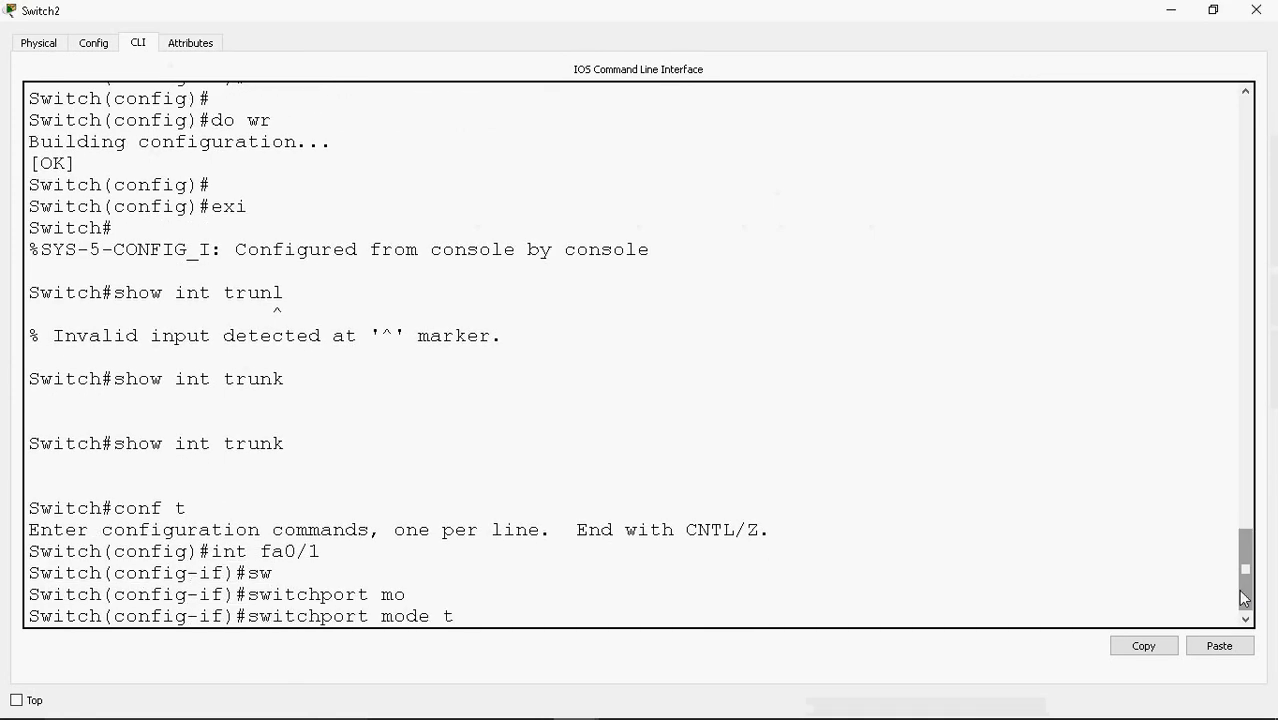
text(r)
key(Tab)
key(Return)
- Exit configuration mode on Switch2 and check its trunk interfaces with show int trunk
text(ex)
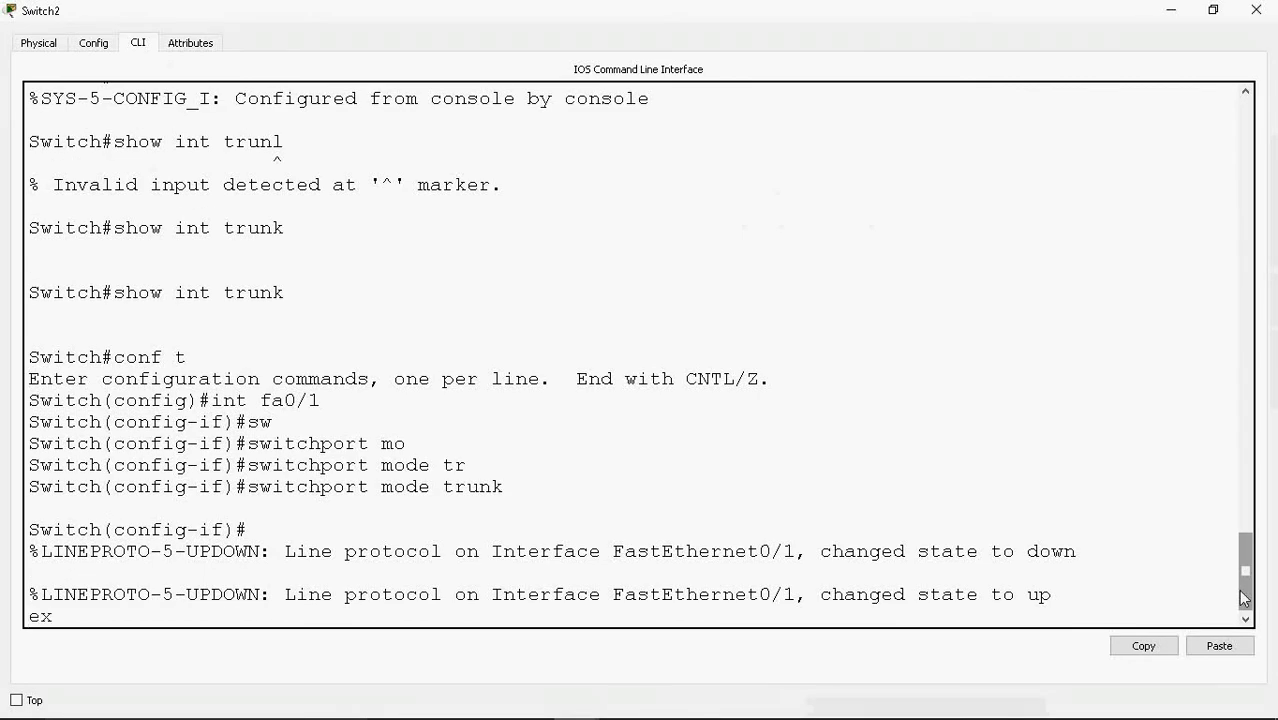
text(i)
key(Return)
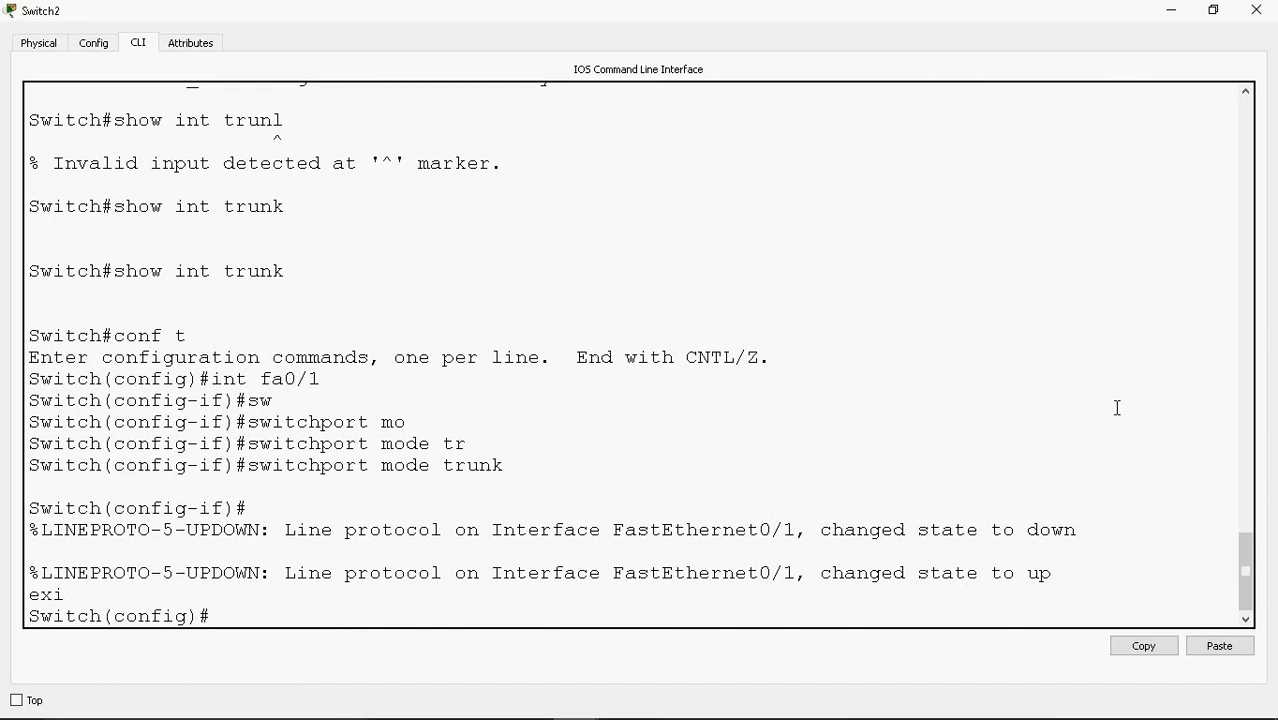
text(exi)
key(Return)
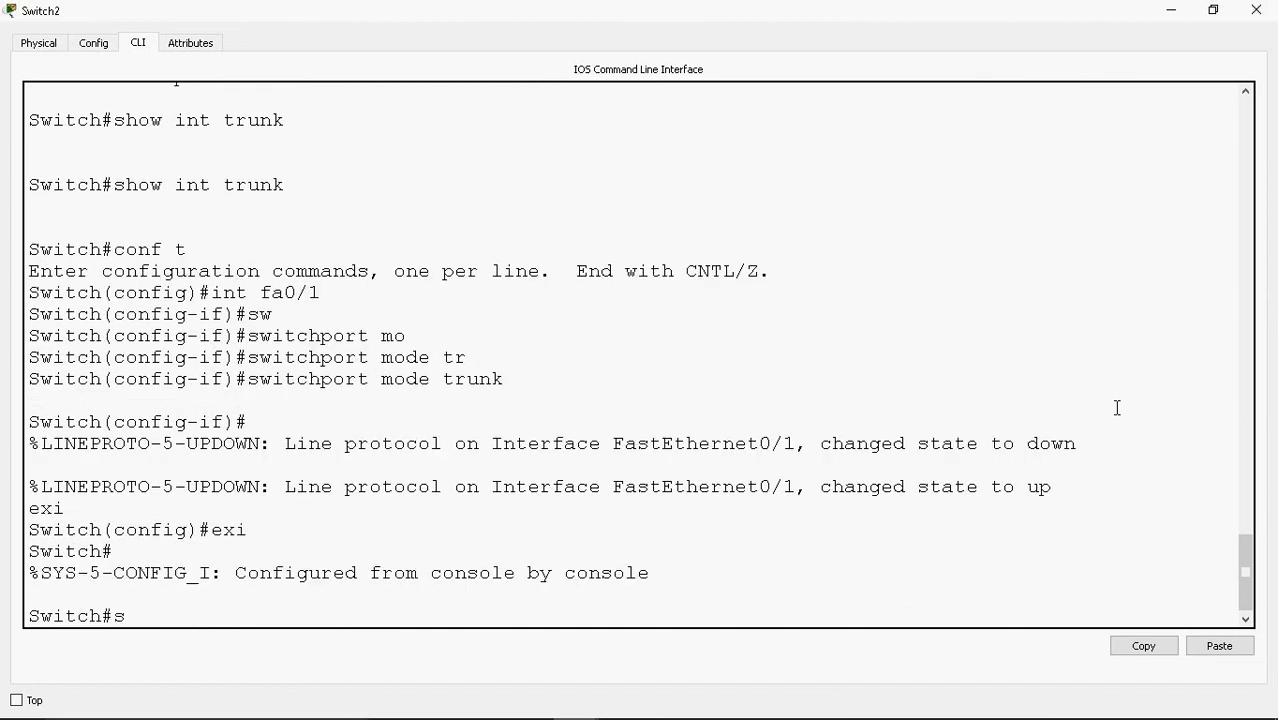
text(show int tru)
key(Tab)
key(Return)
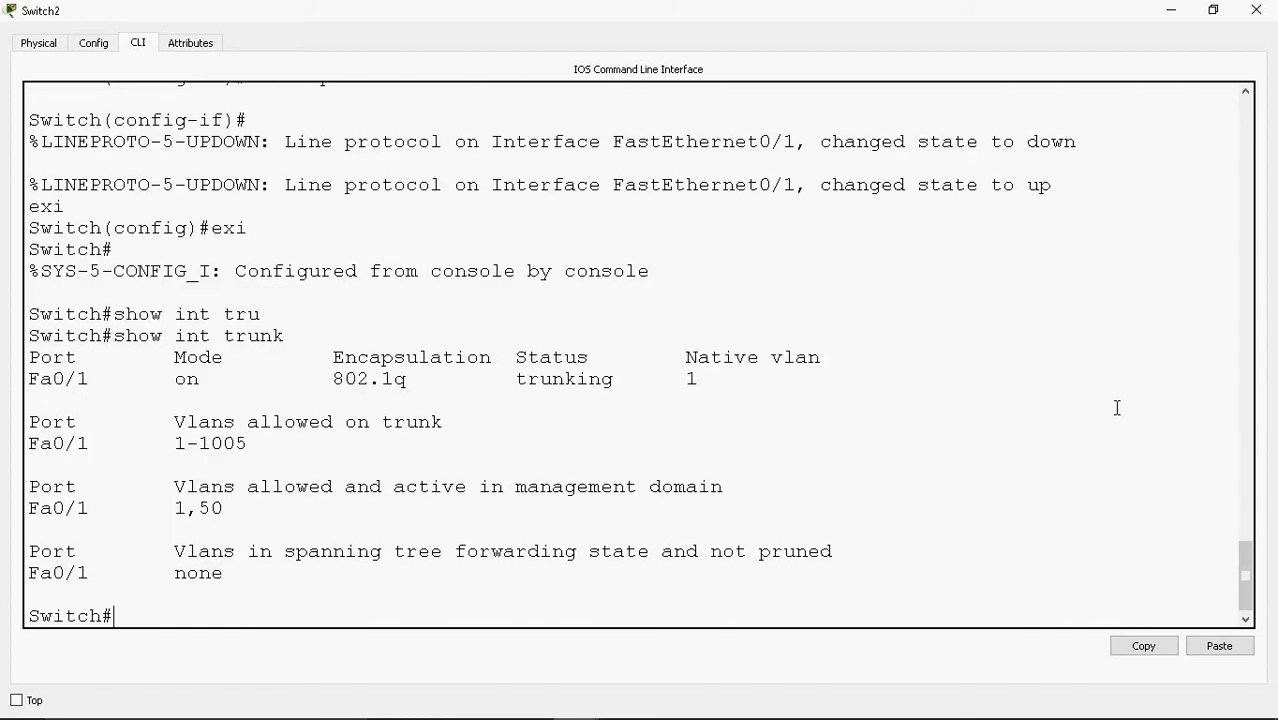
- Close Switch2's window, switch to Simulation mode and limit the visible events to ARP and ICMP
click(1256, 10)
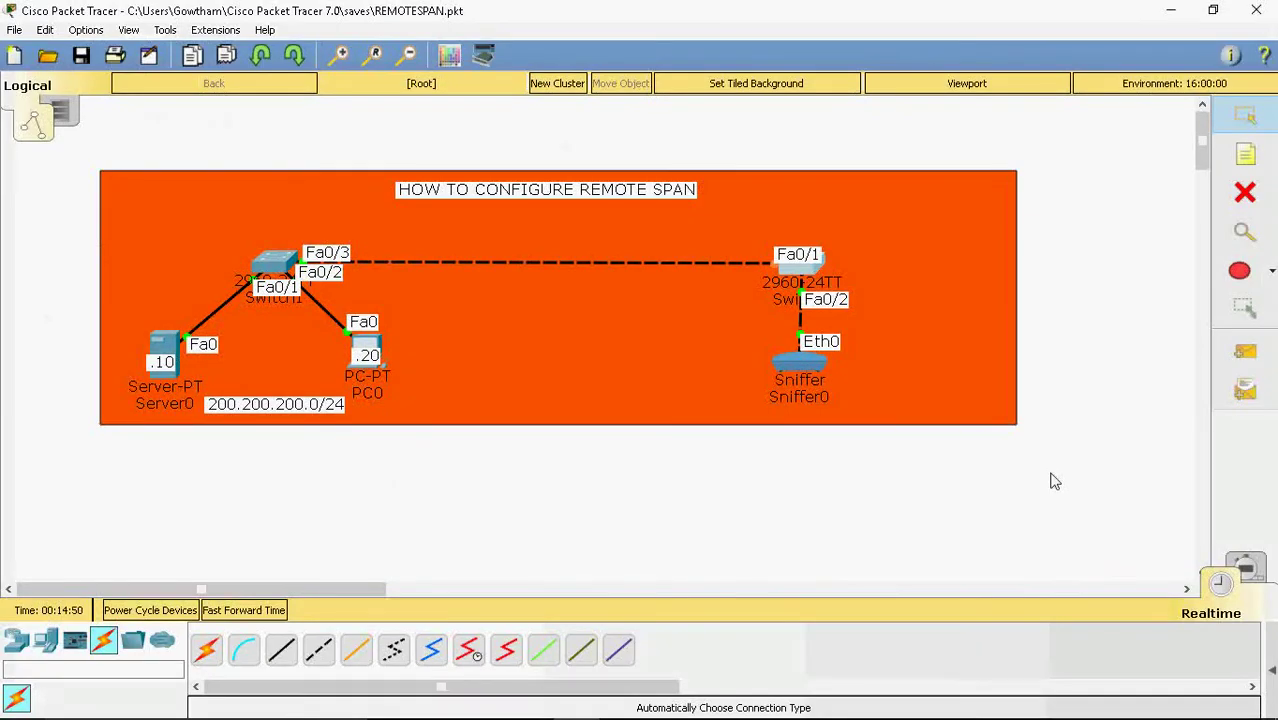
click(1246, 568)
click(930, 541)
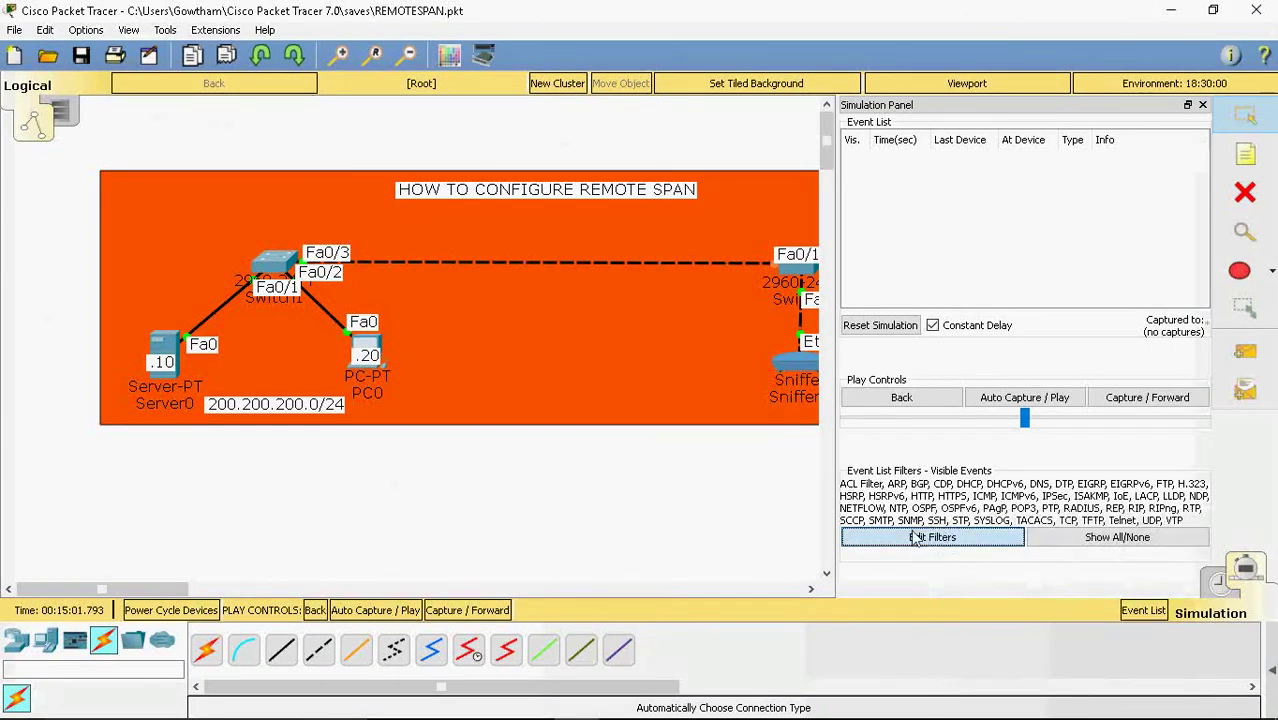
click(1068, 545)
click(933, 538)
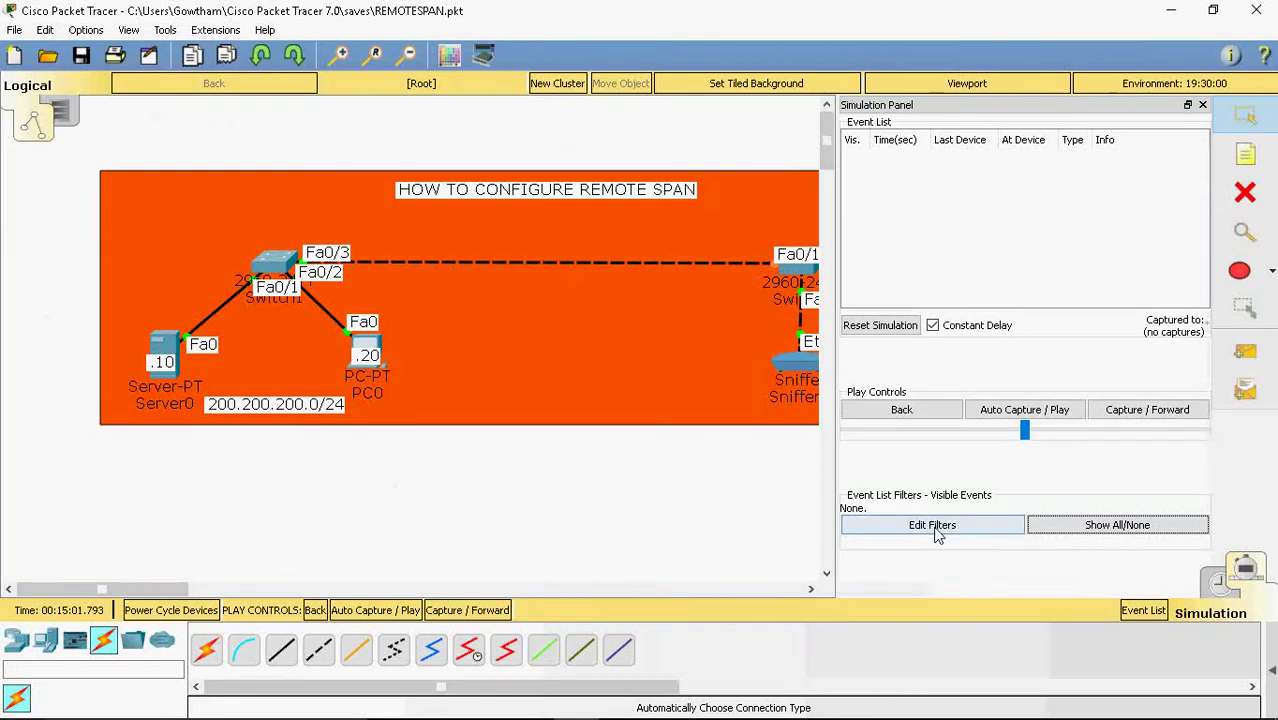
click(948, 201)
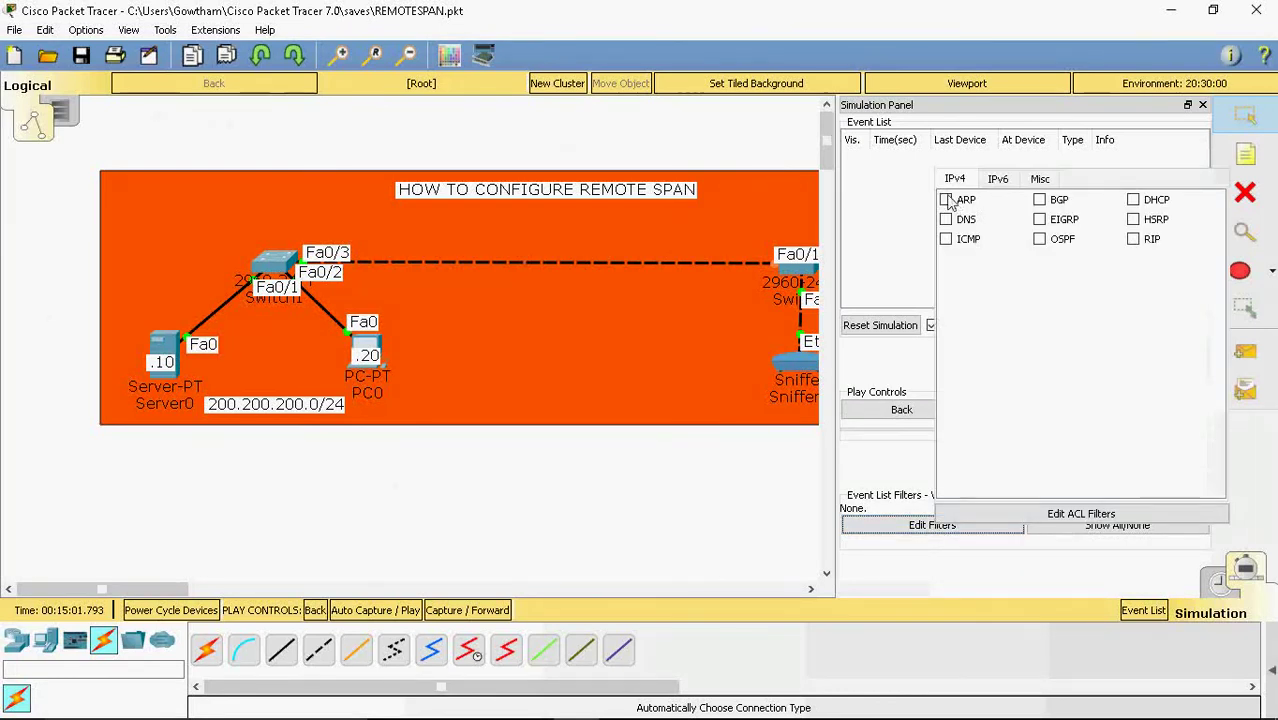
click(948, 241)
- Ping Server0 at 200.200.200.10 from PC0's command prompt, then close the PC0 window
click(78, 590)
drag(78, 590, 108, 590)
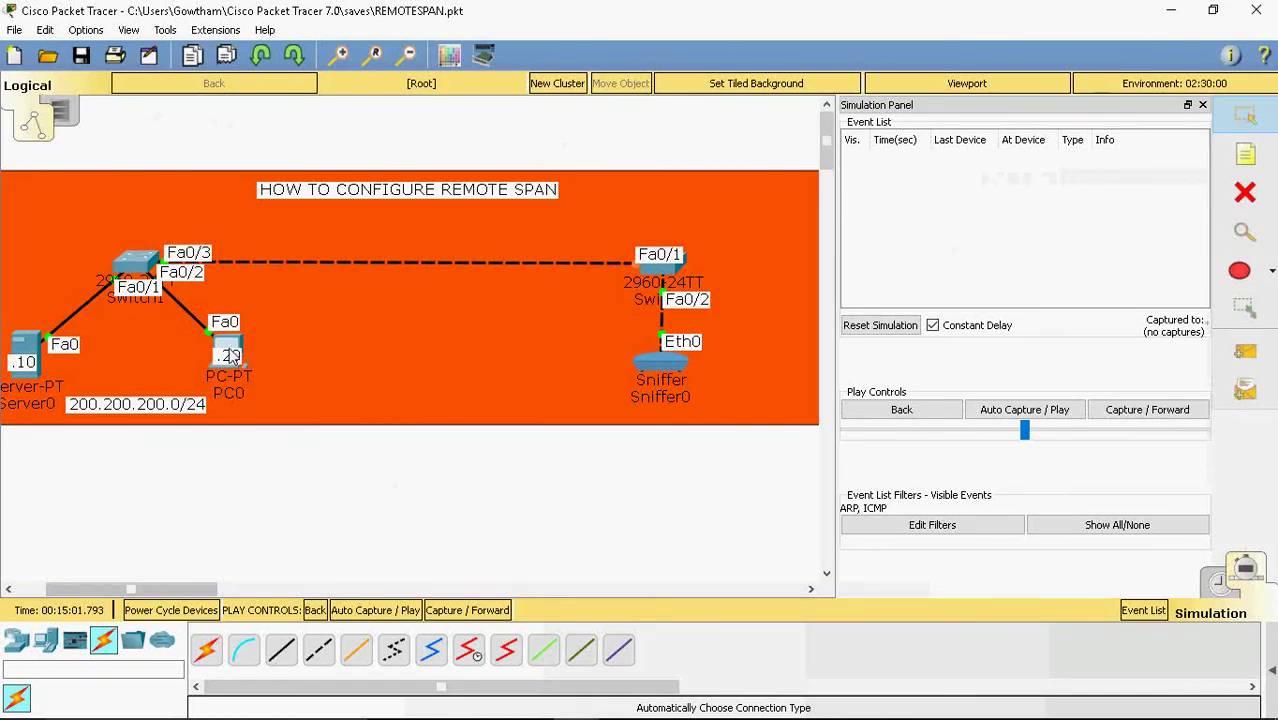
click(231, 357)
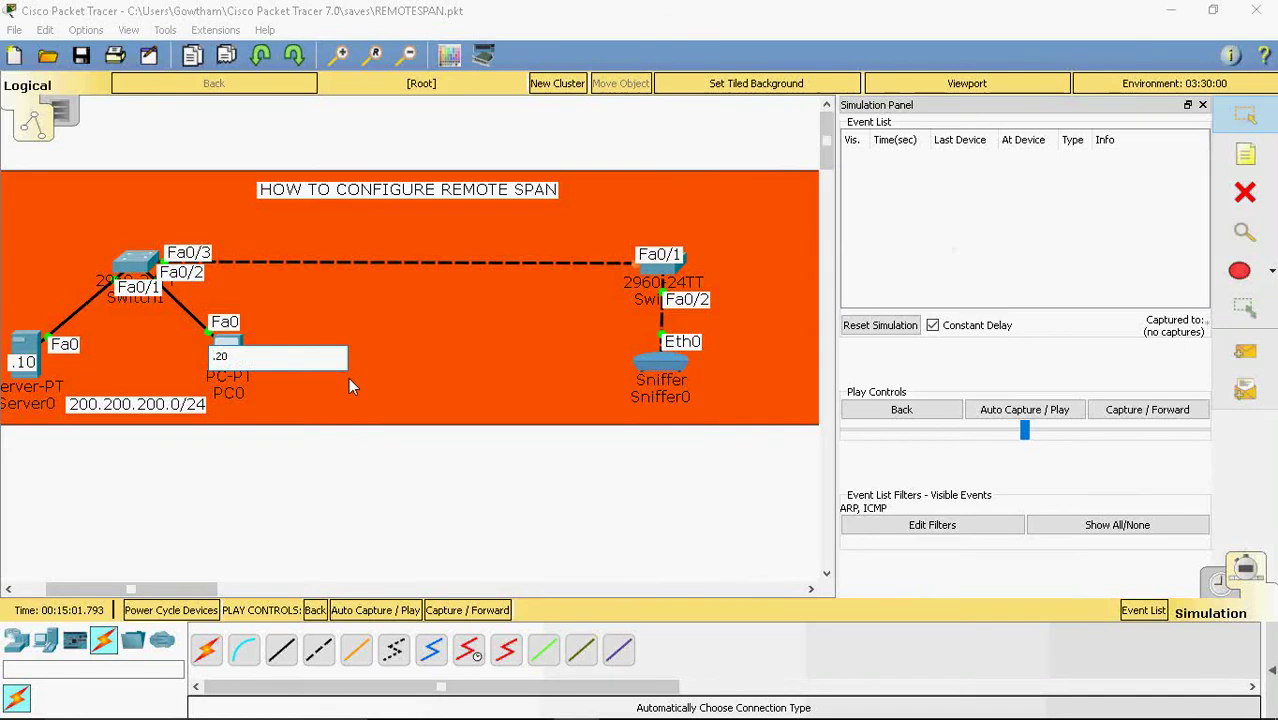
click(274, 499)
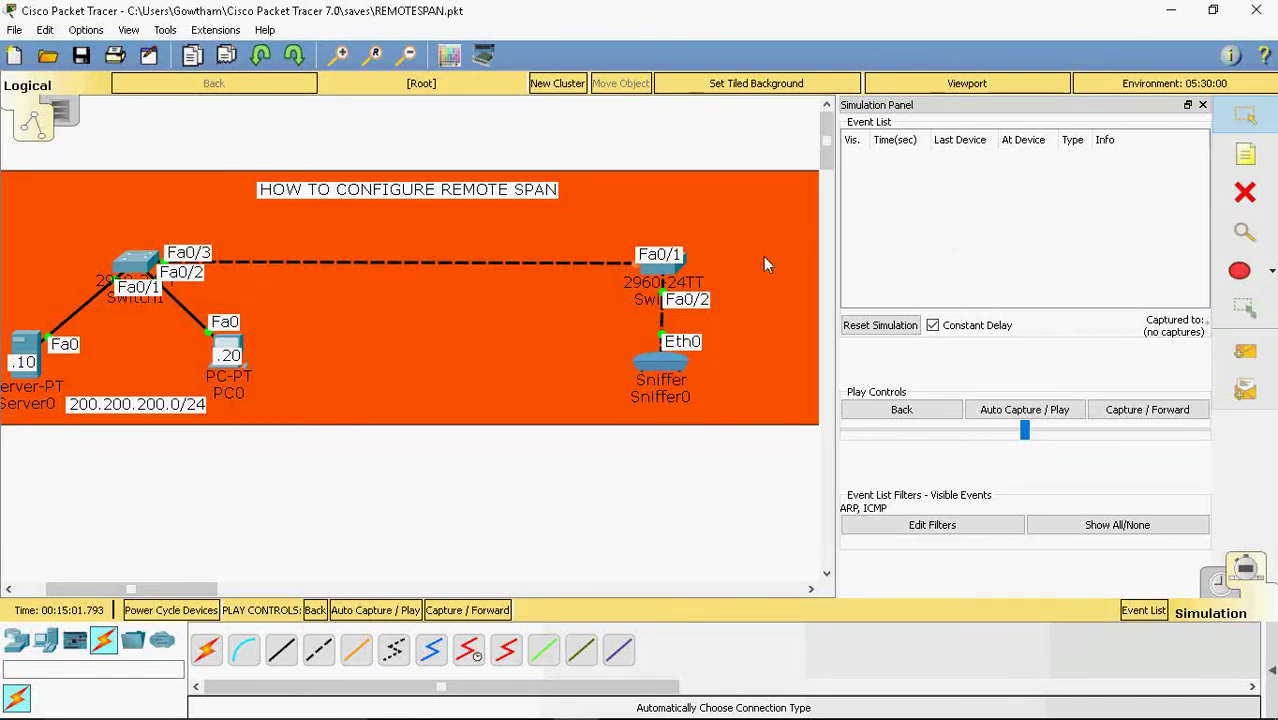
click(232, 345)
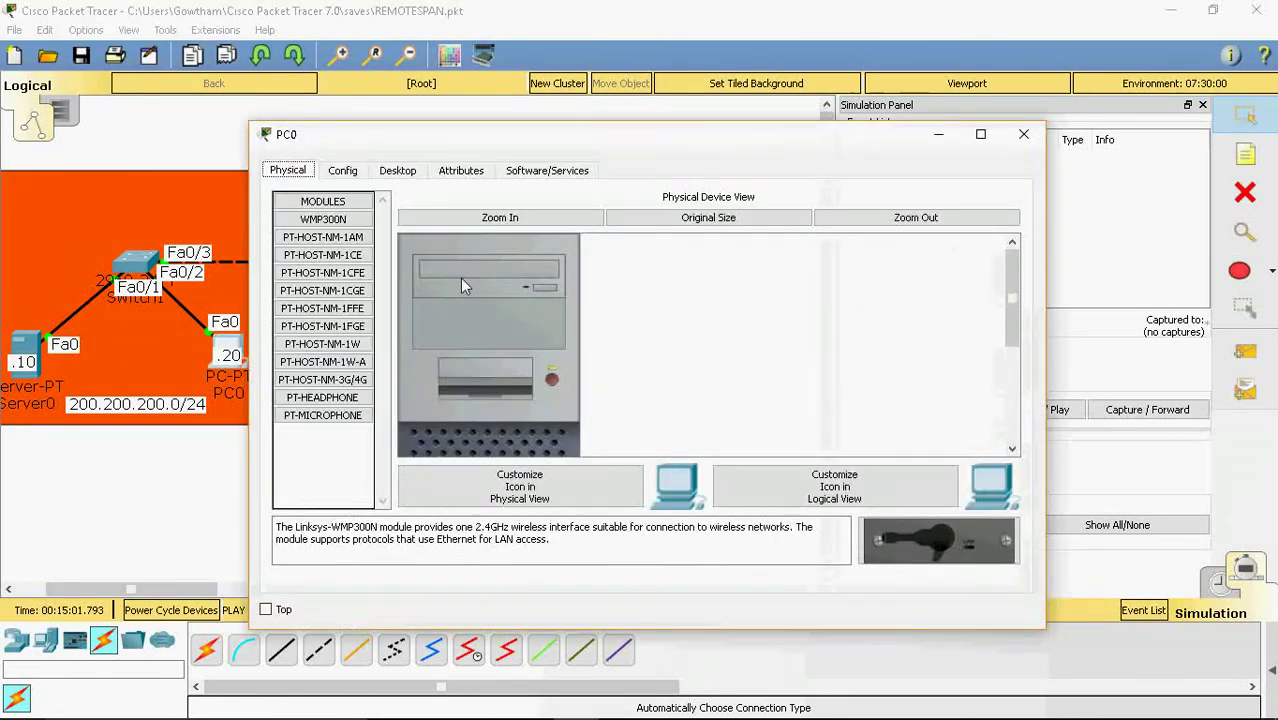
click(397, 171)
click(748, 254)
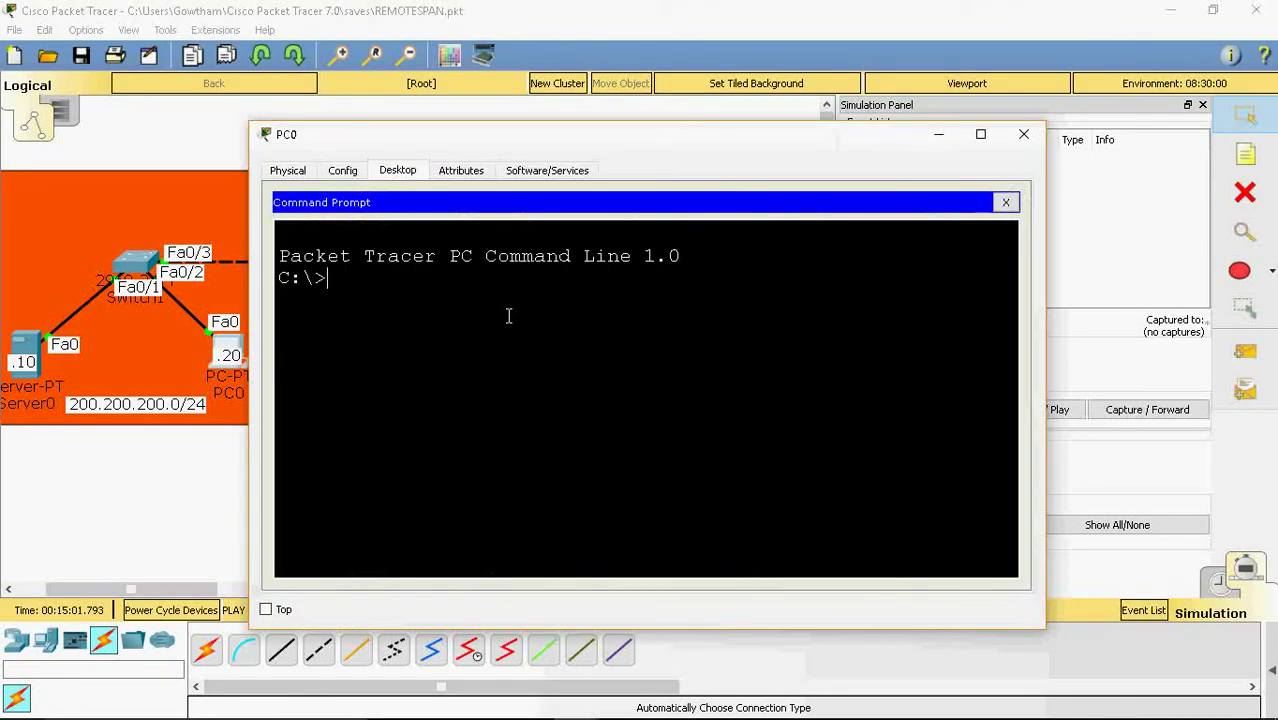
text(ping 20.)
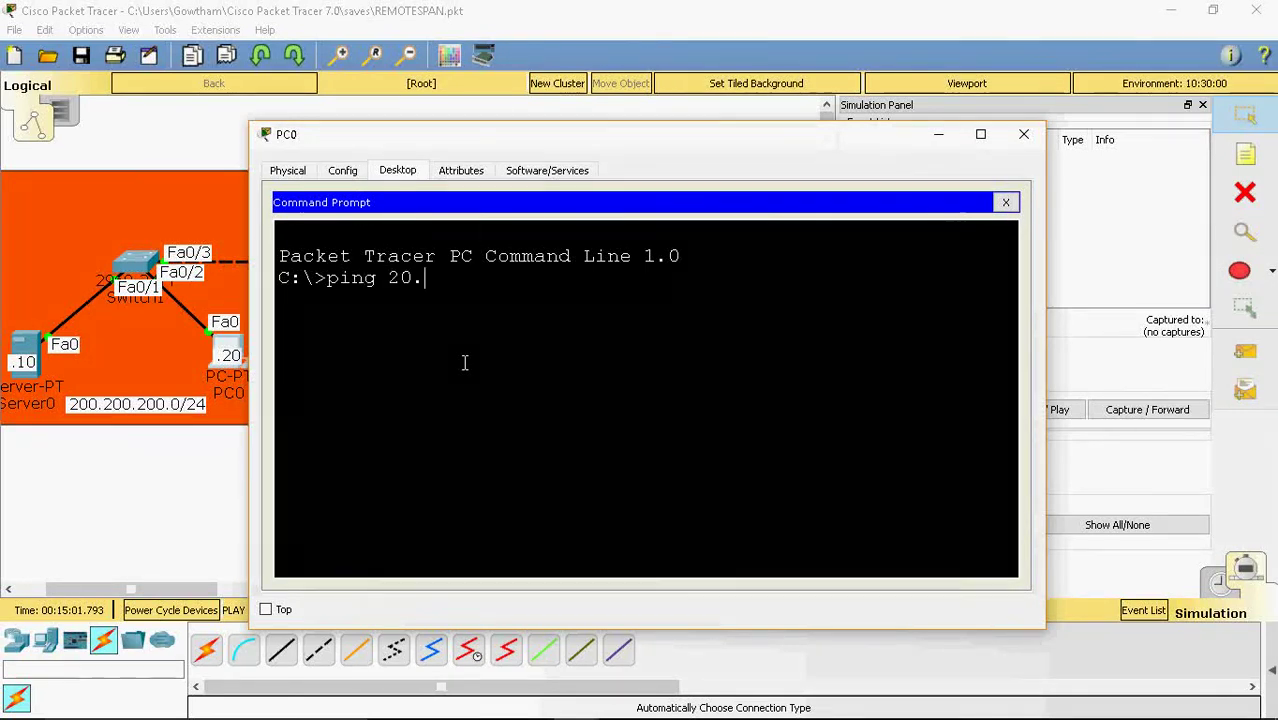
key(BackSpace)
text(0.200.)
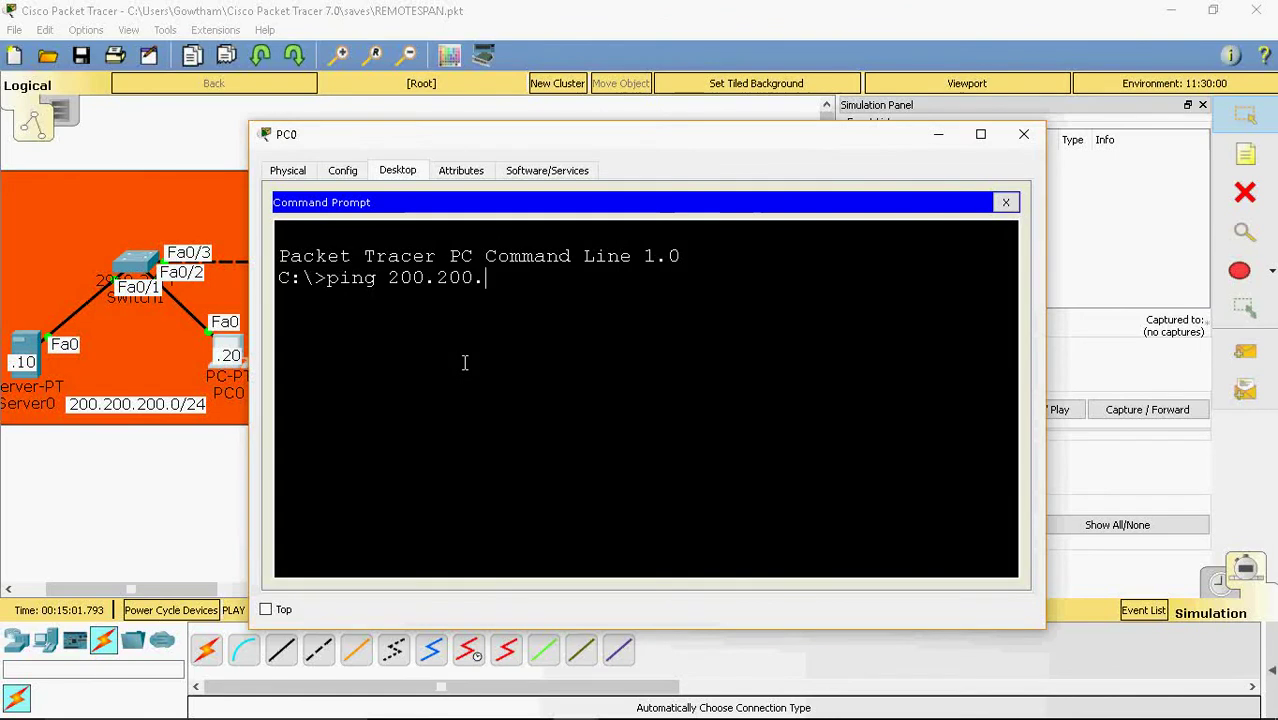
text(200.10)
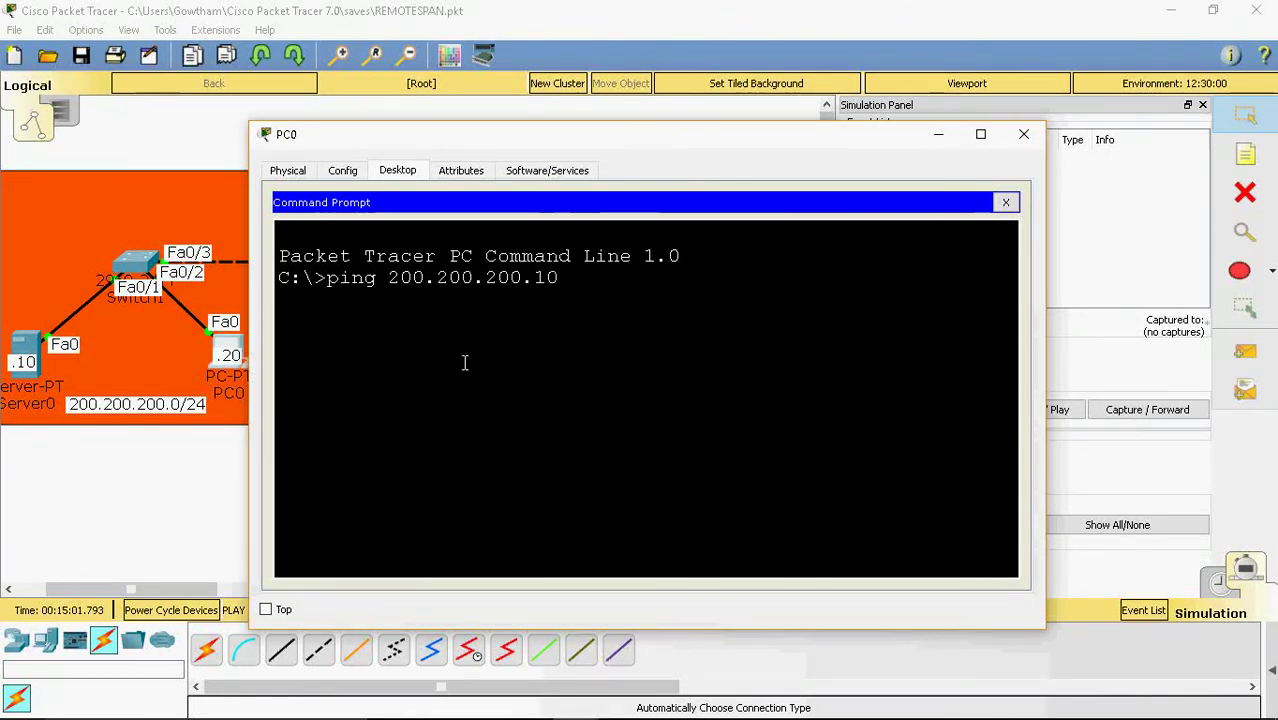
key(Return)
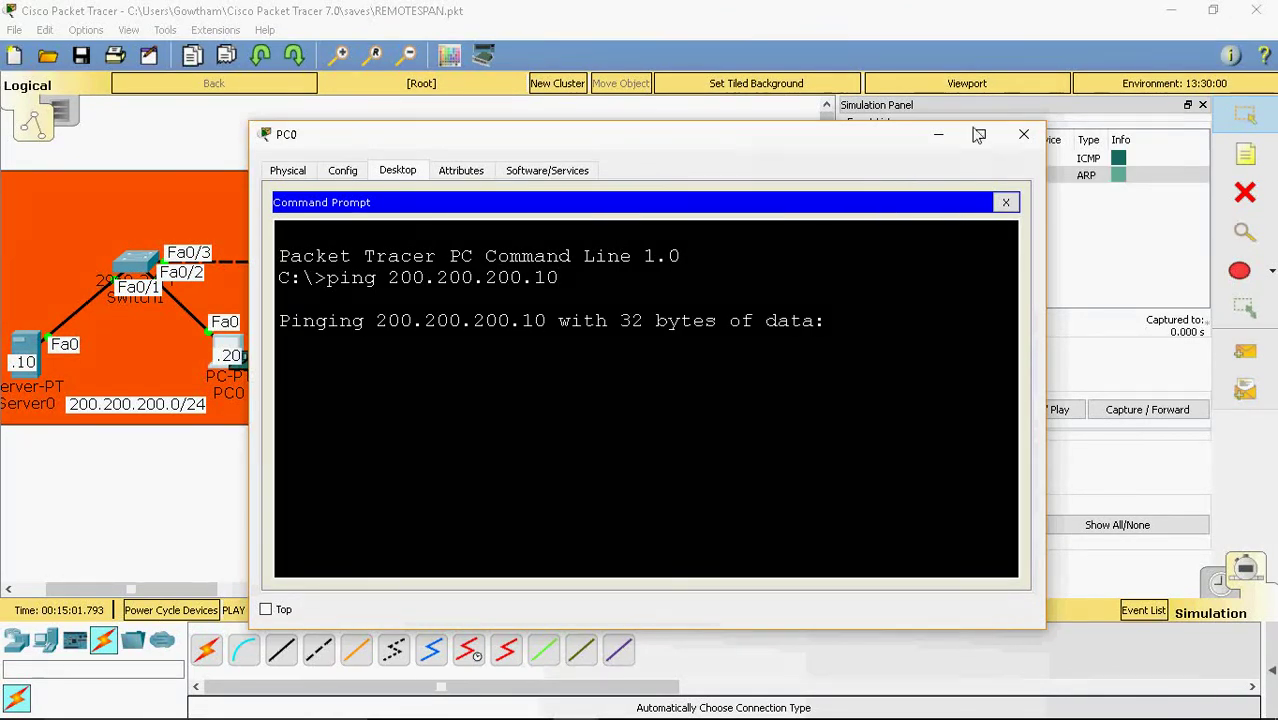
click(1023, 133)
- Advance the simulation event by event to follow the ping's ARP and ICMP packets through Switch1 and Switch2 to Sniffer0
click(446, 613)
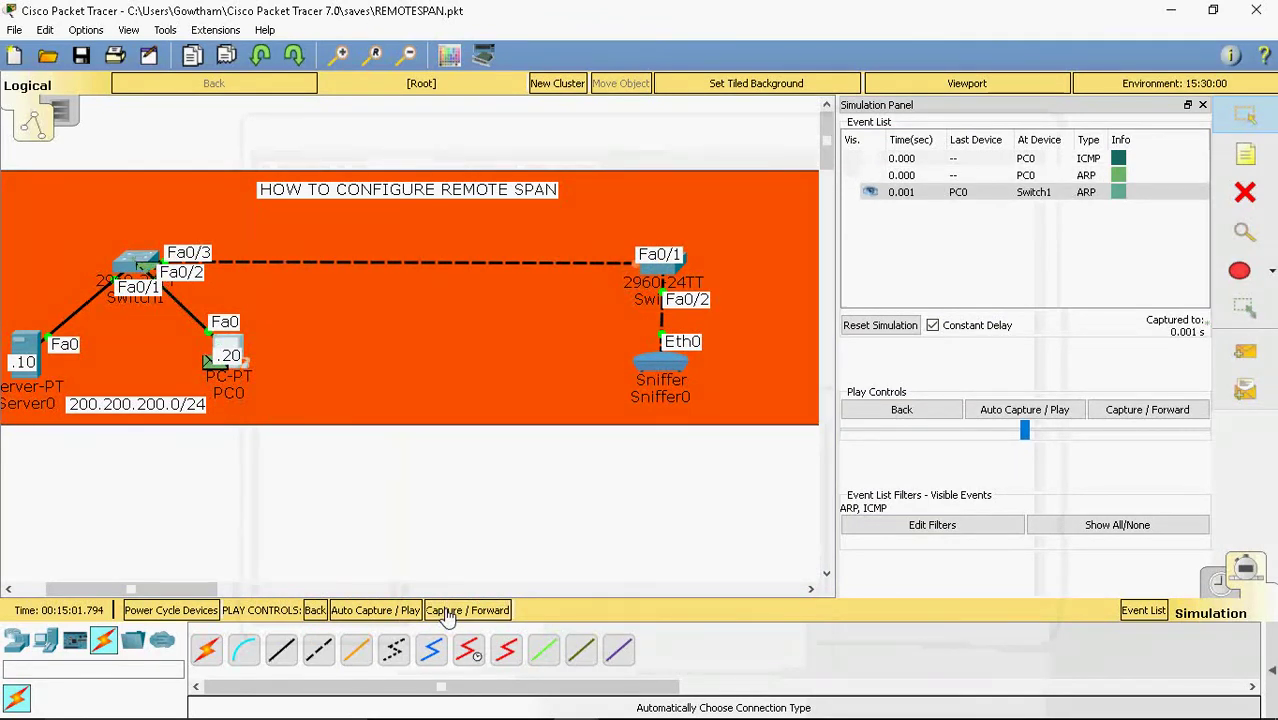
click(485, 612)
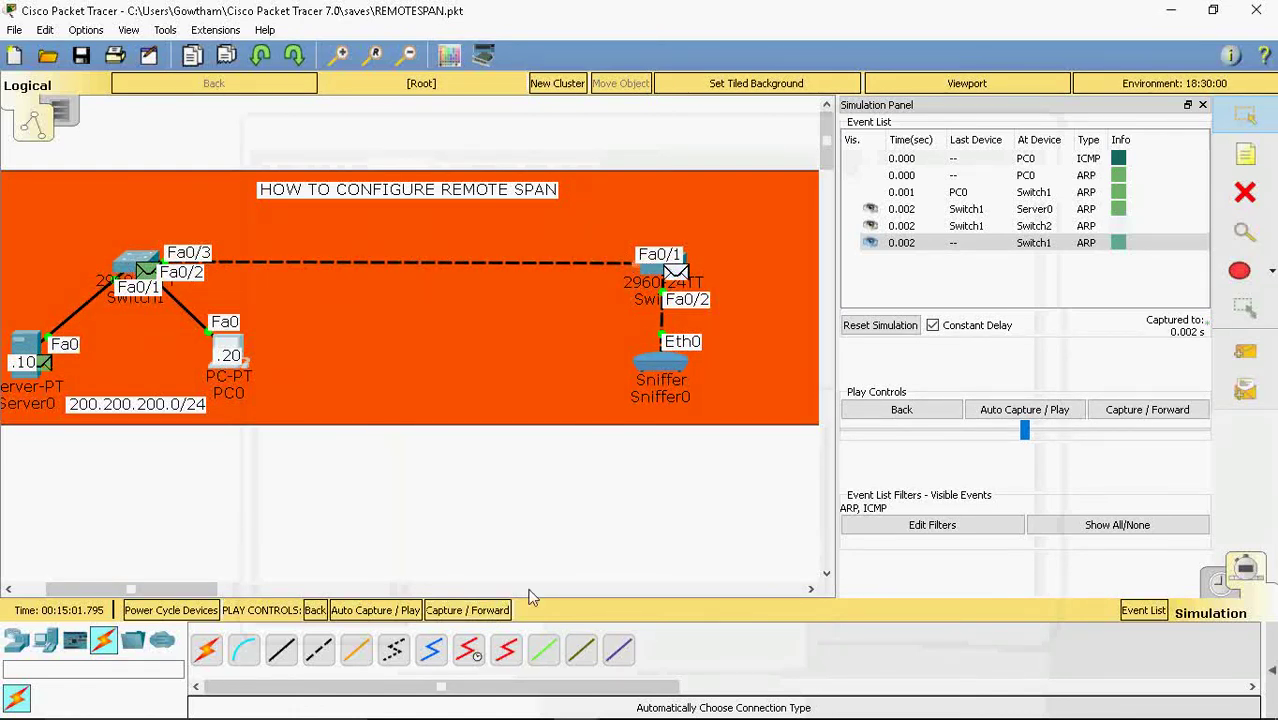
click(470, 612)
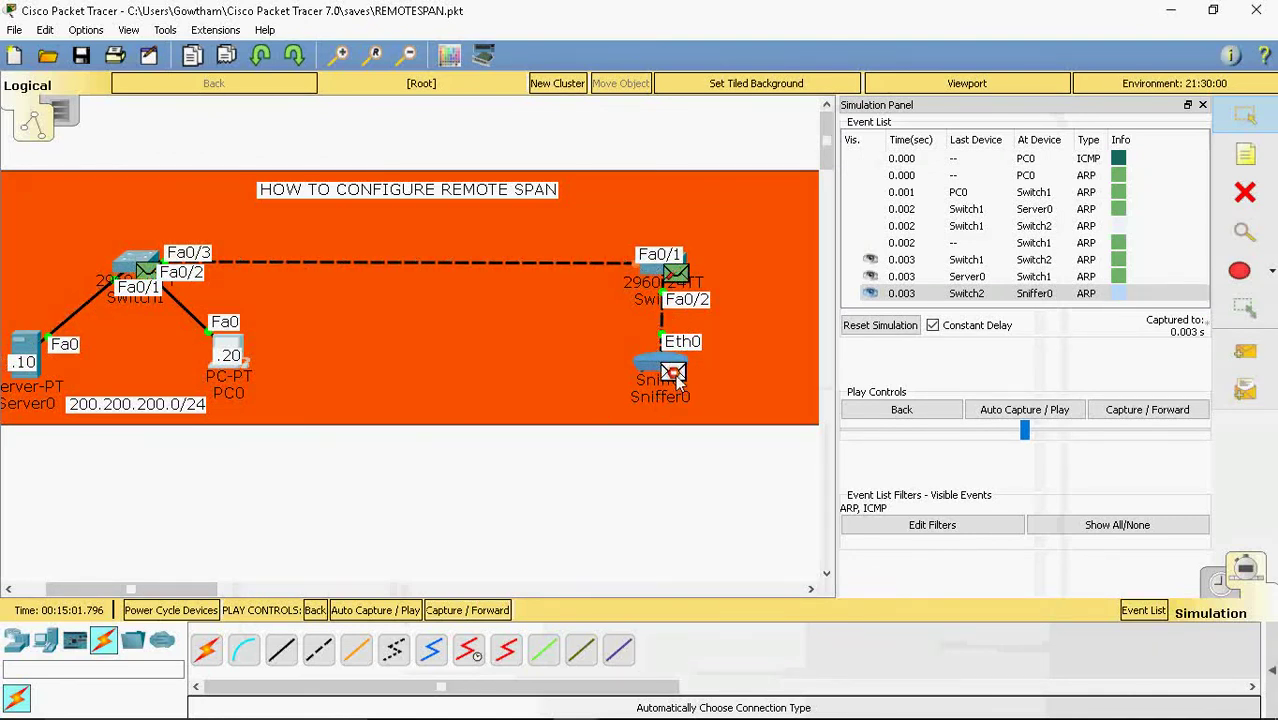
click(443, 609)
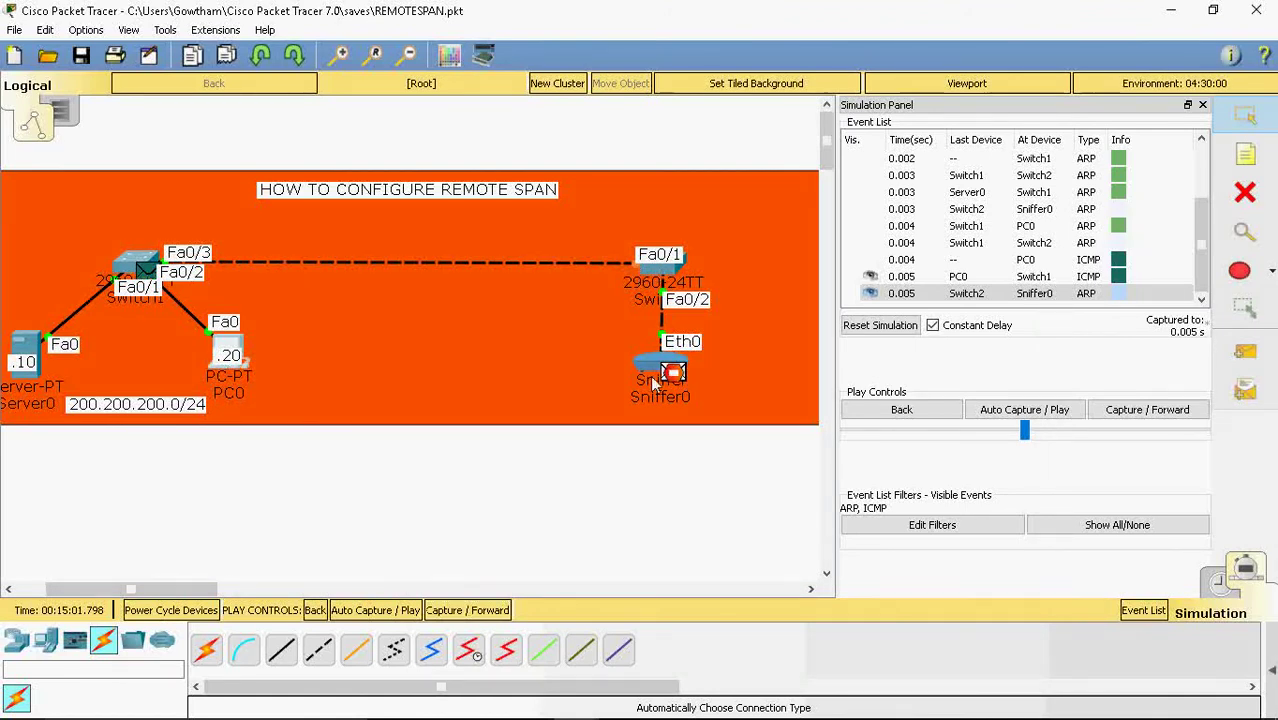
click(445, 611)
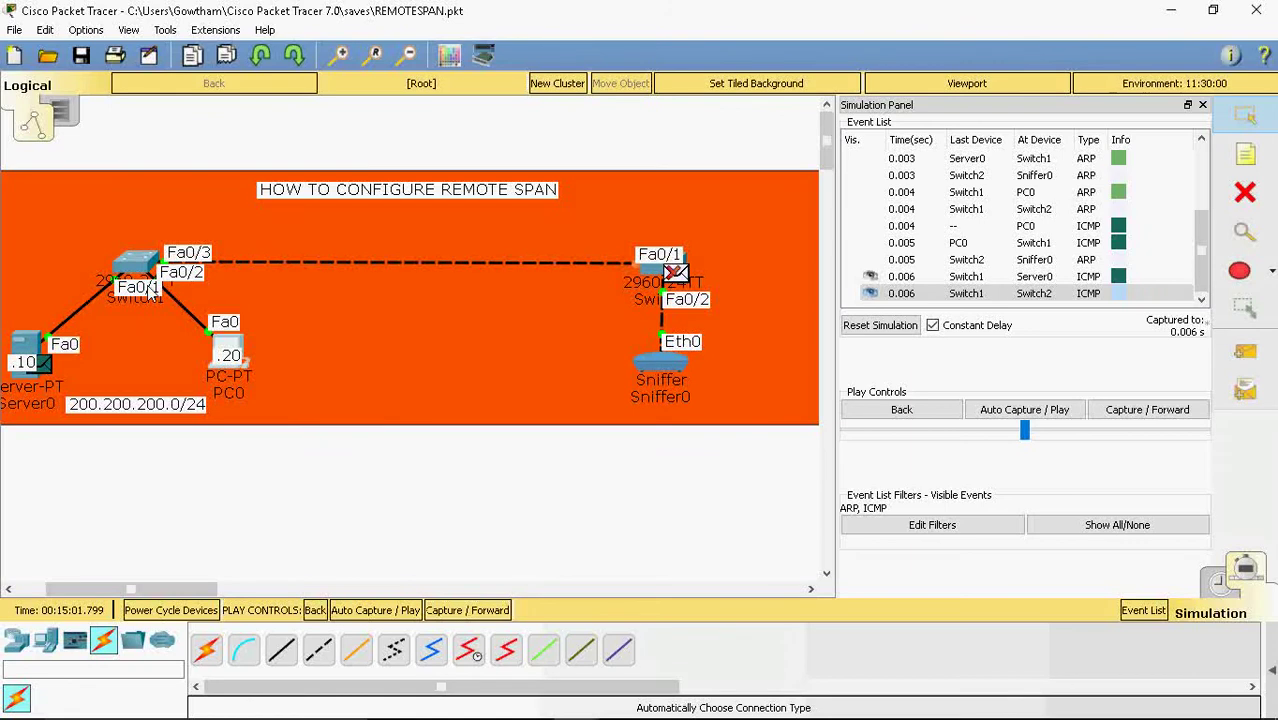
click(468, 612)
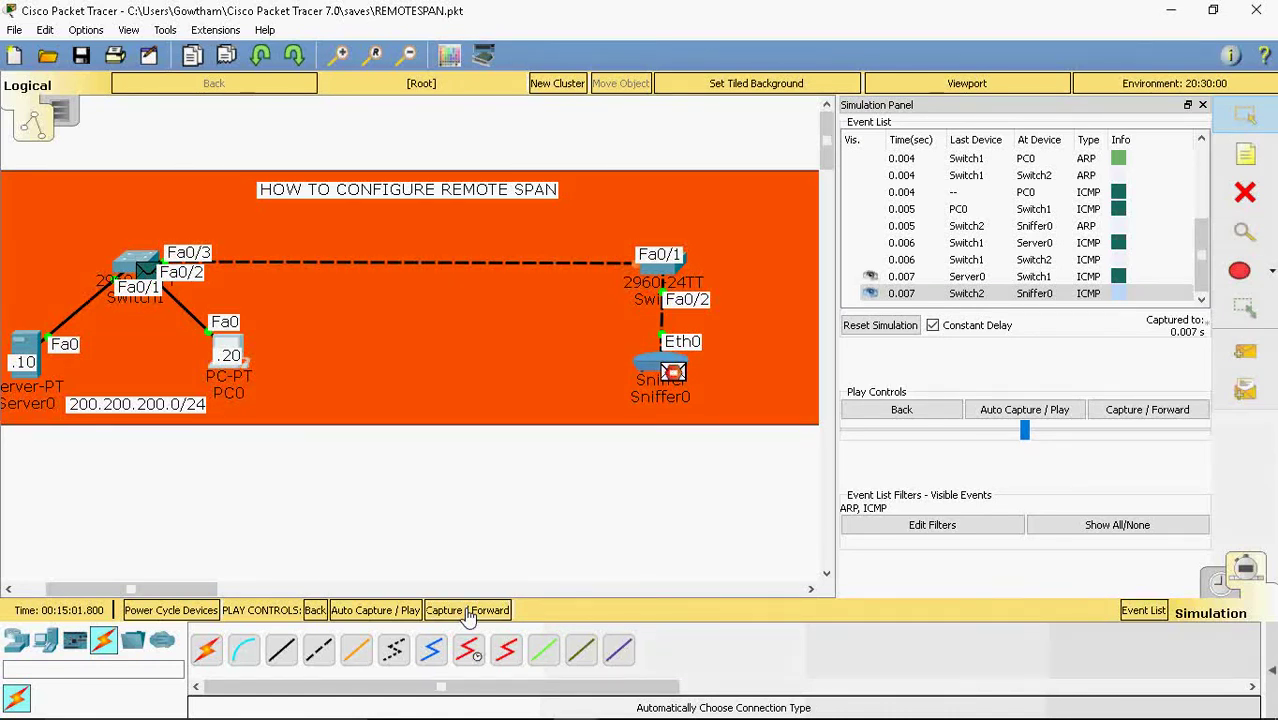
click(467, 612)
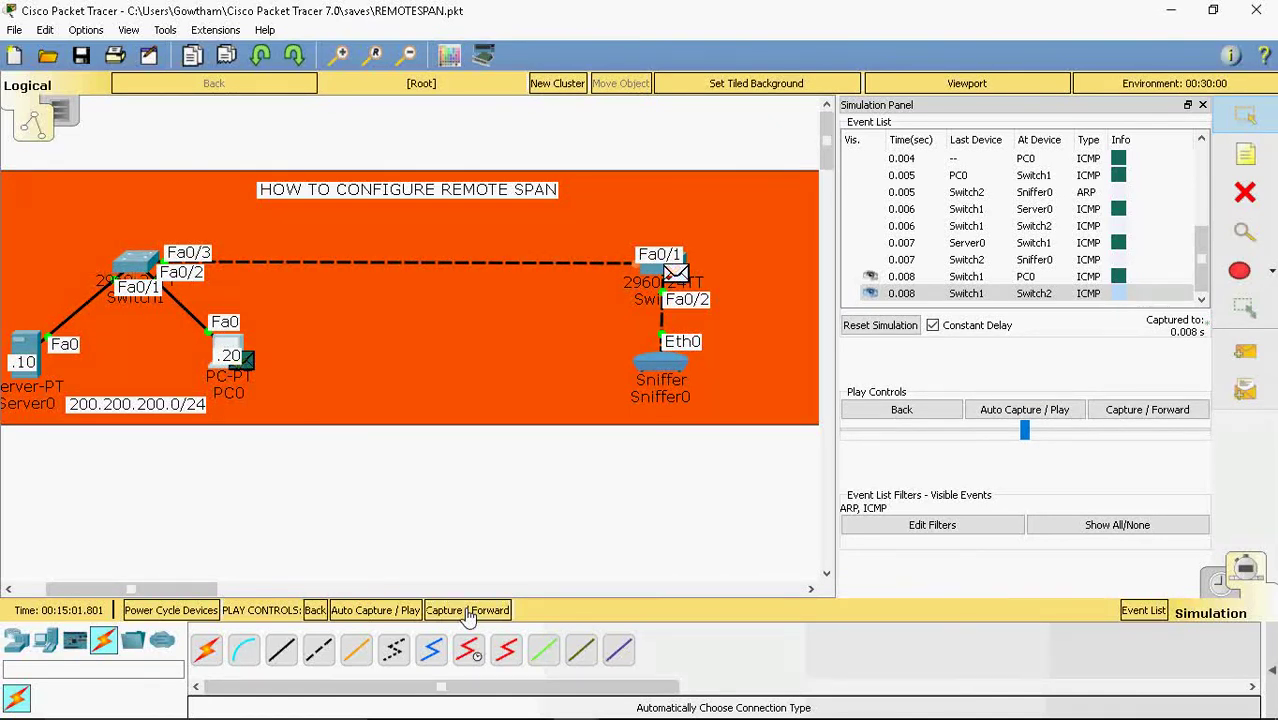
click(467, 612)
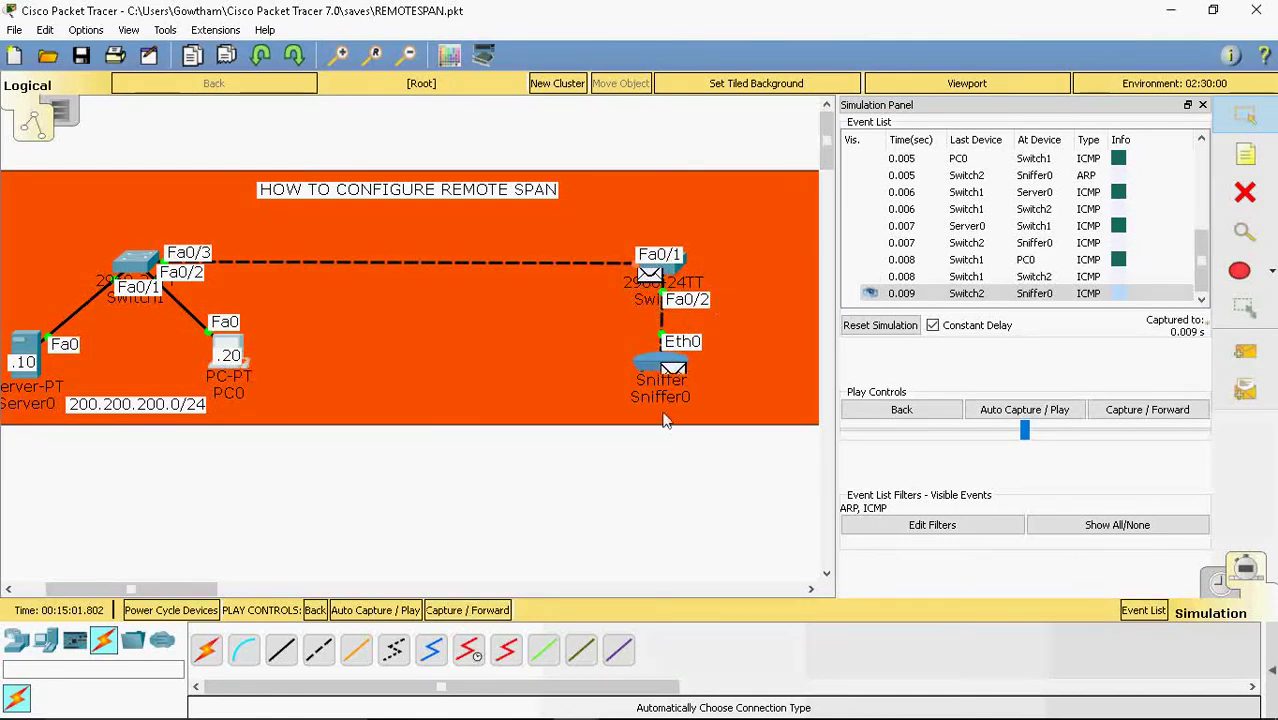
click(474, 612)
click(474, 612)
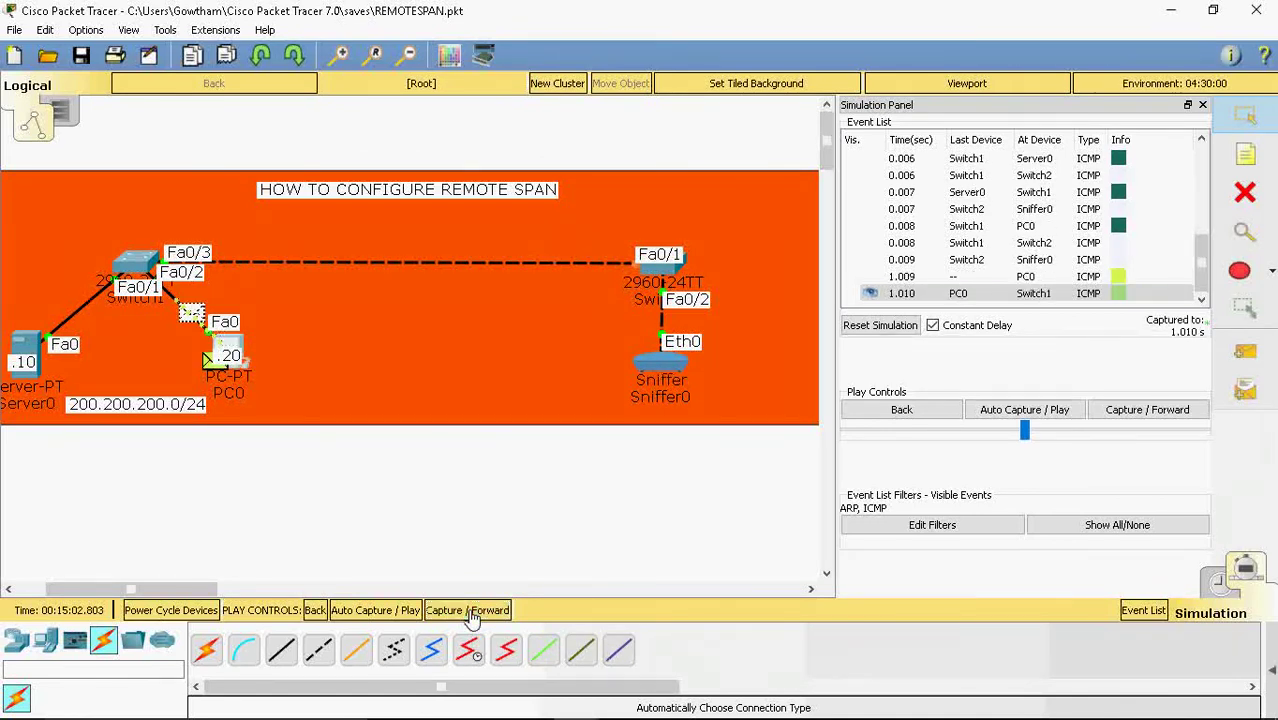
click(474, 612)
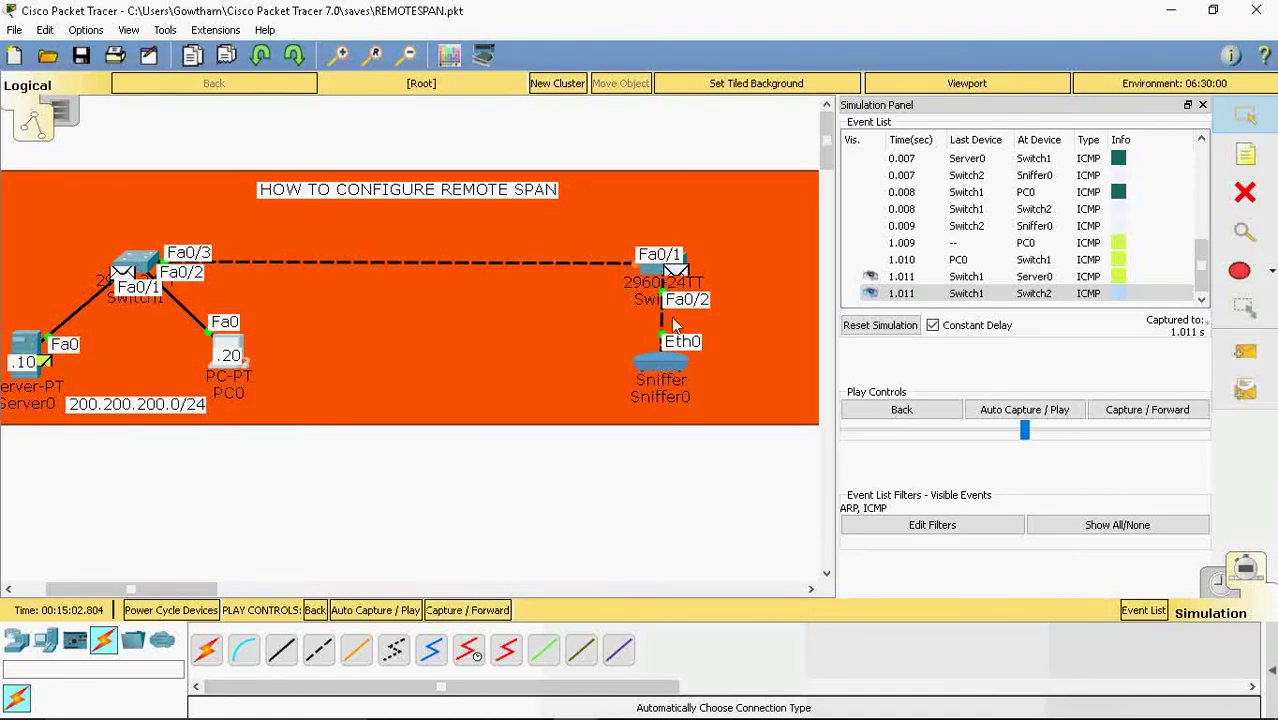
click(464, 611)
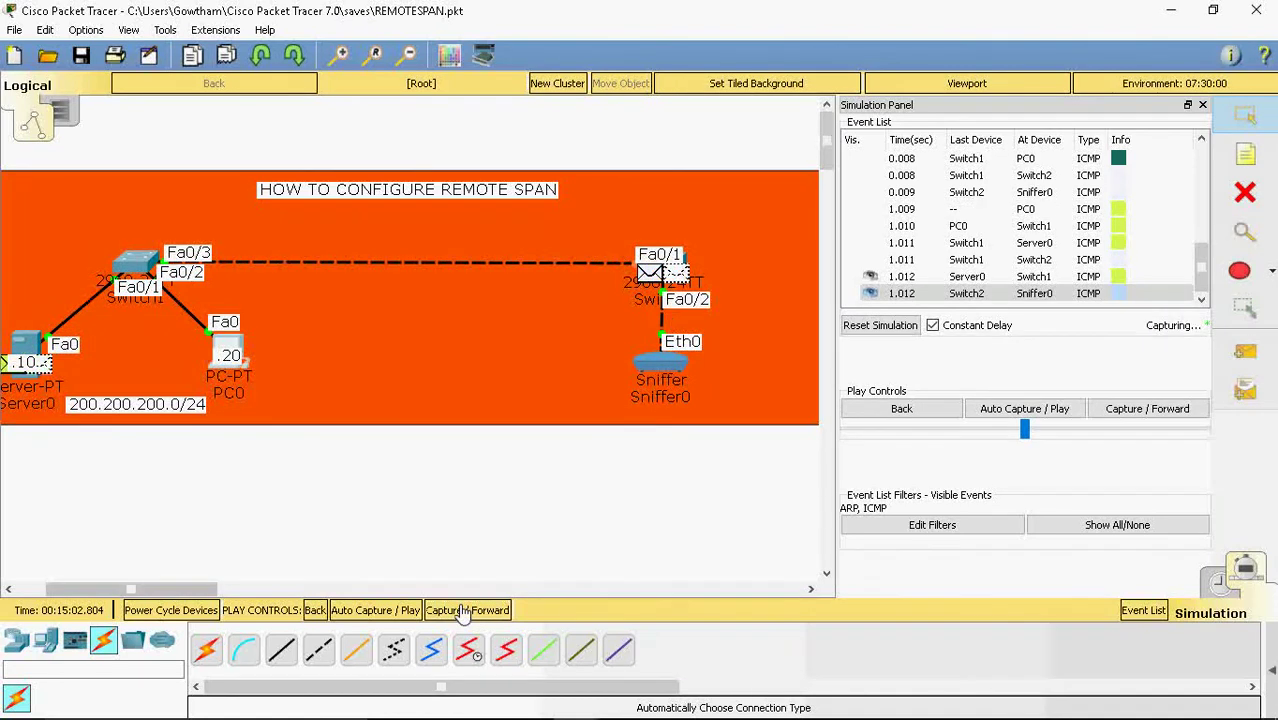
click(464, 612)
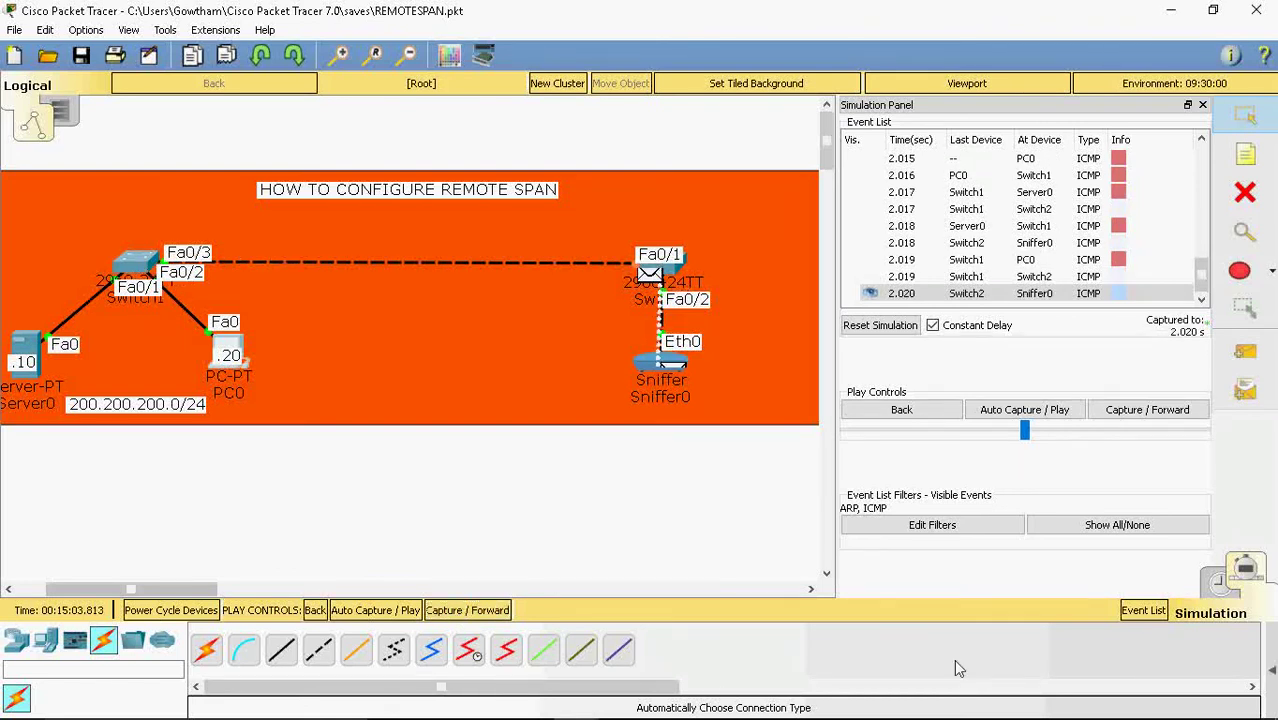
- Return to Realtime mode and check the ping output in PC0's command prompt
click(1222, 586)
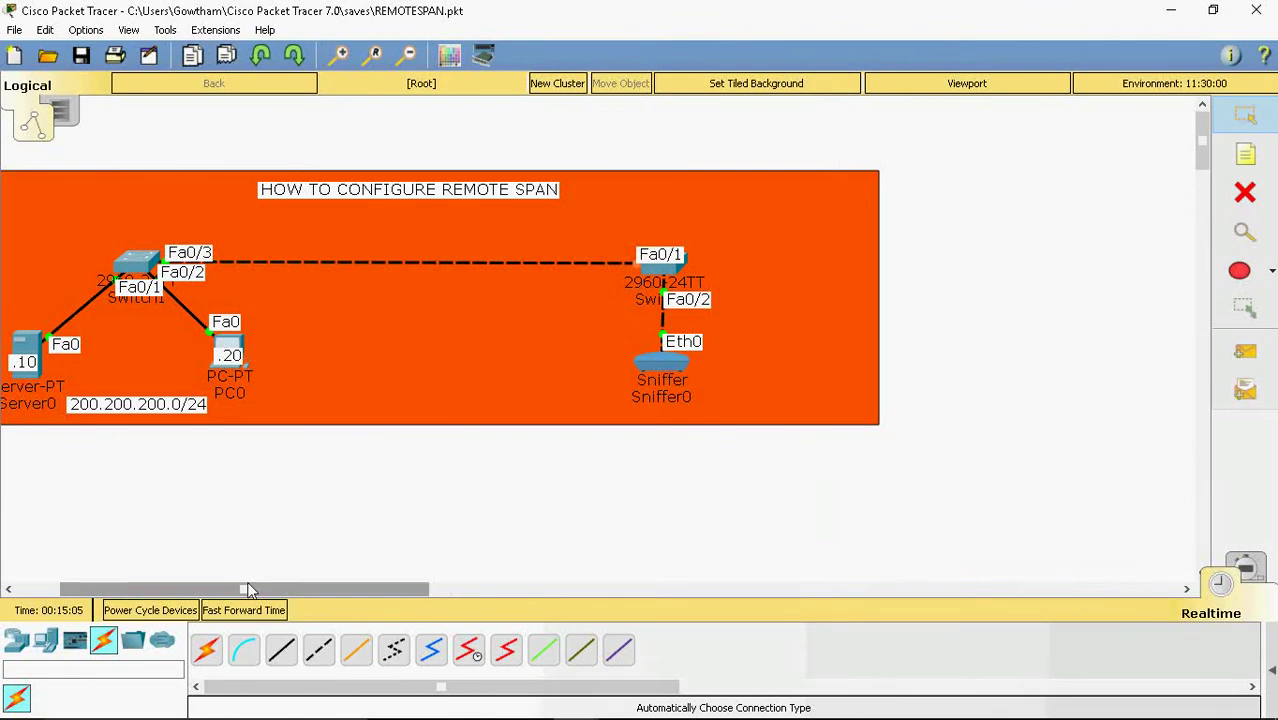
click(229, 345)
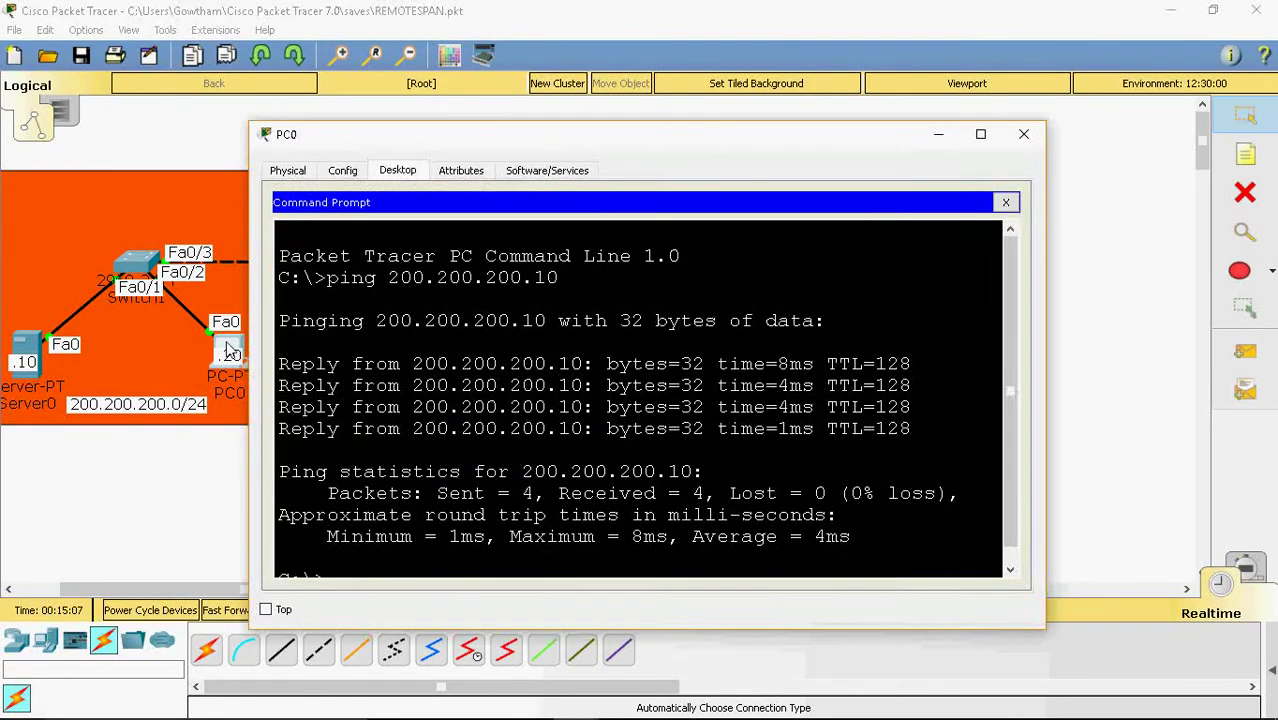
click(1023, 133)
- Inspect the header details of captured ARP and ICMP packets in Sniffer0's maximized window, then return to the full topology
click(660, 363)
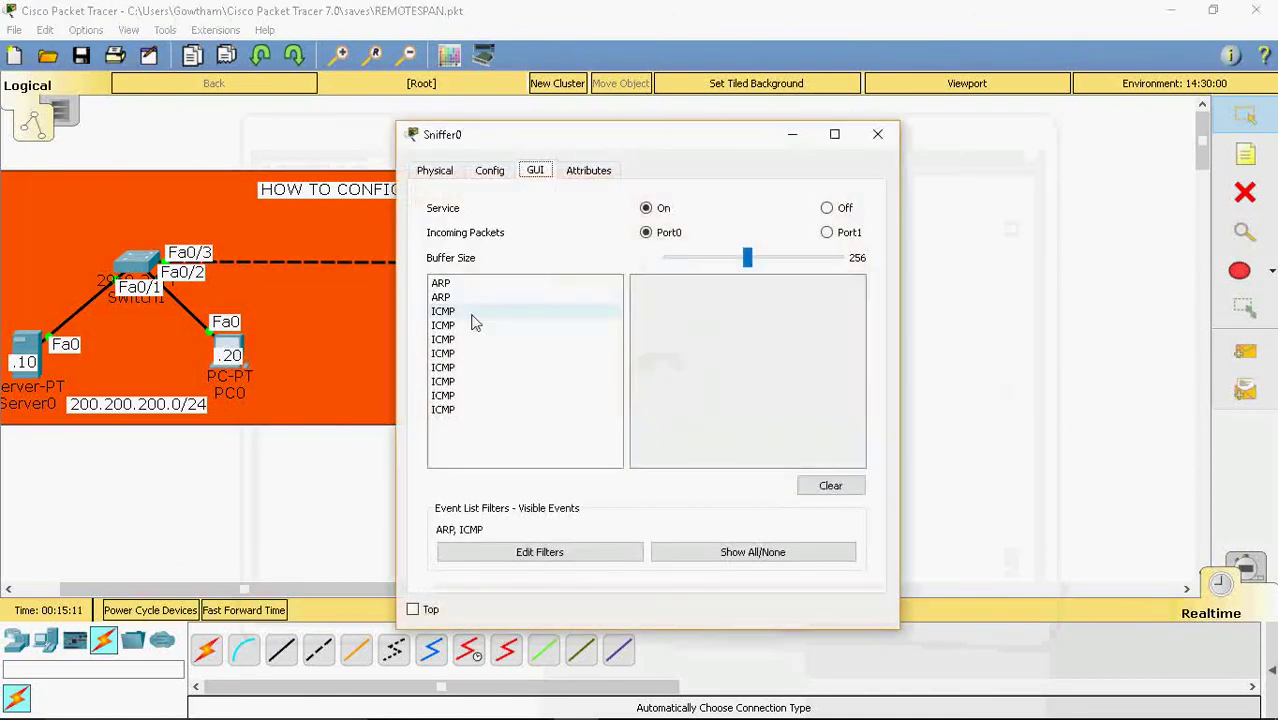
click(440, 284)
click(445, 311)
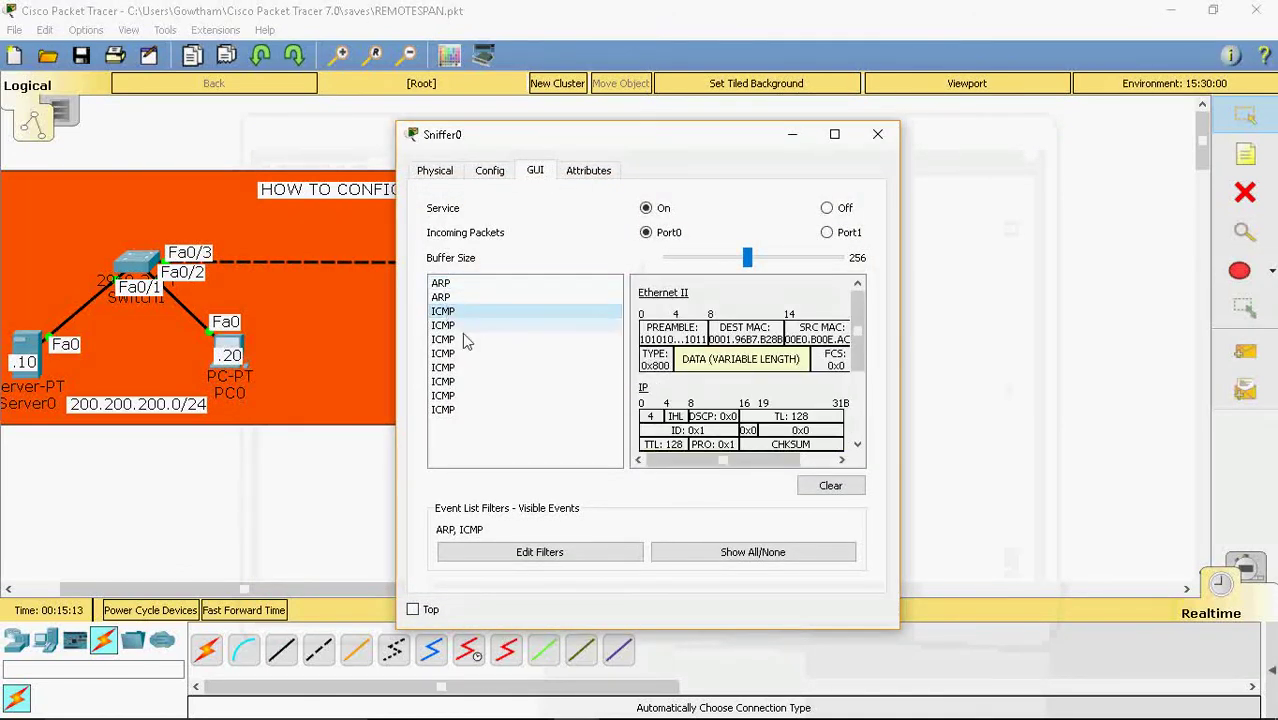
click(831, 140)
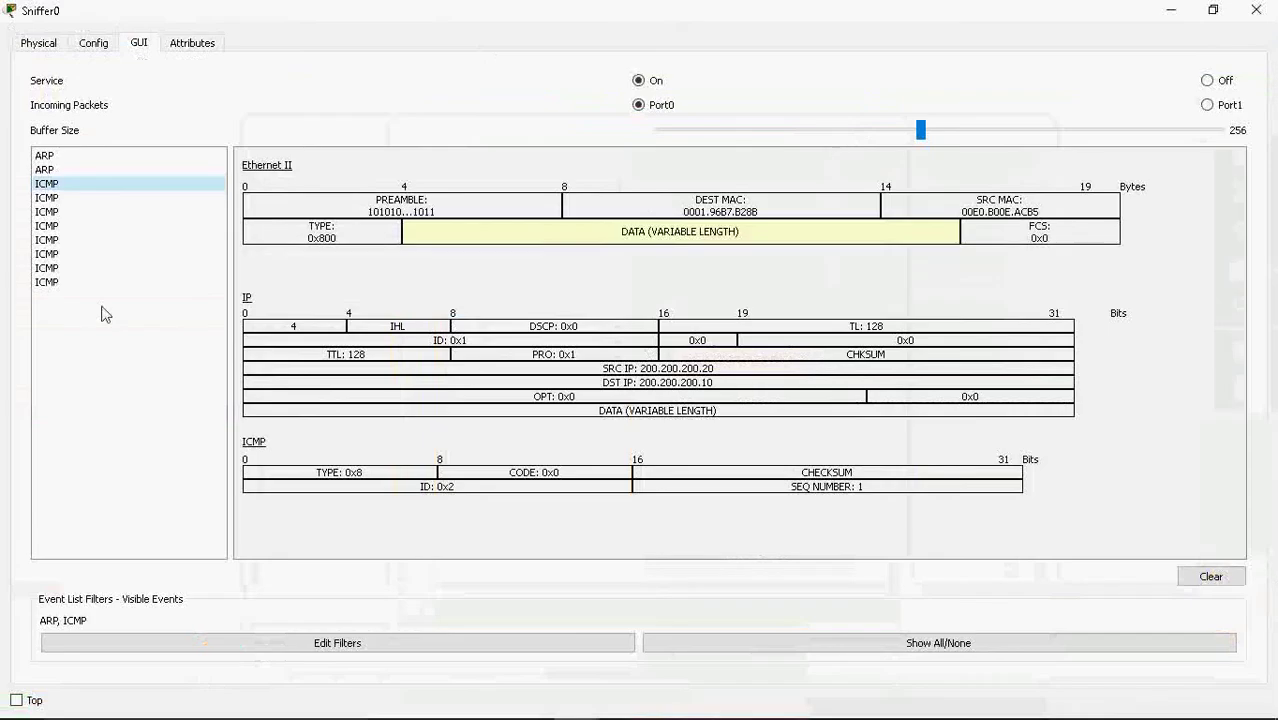
click(50, 213)
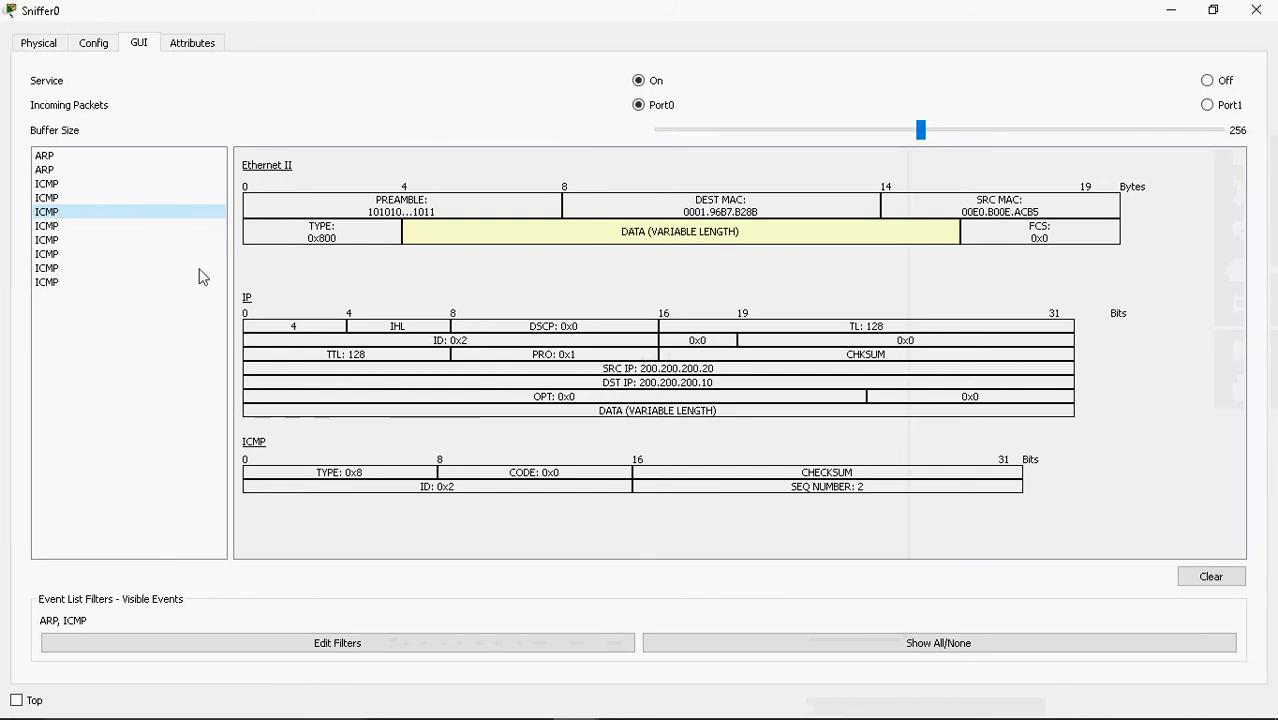
click(1268, 9)
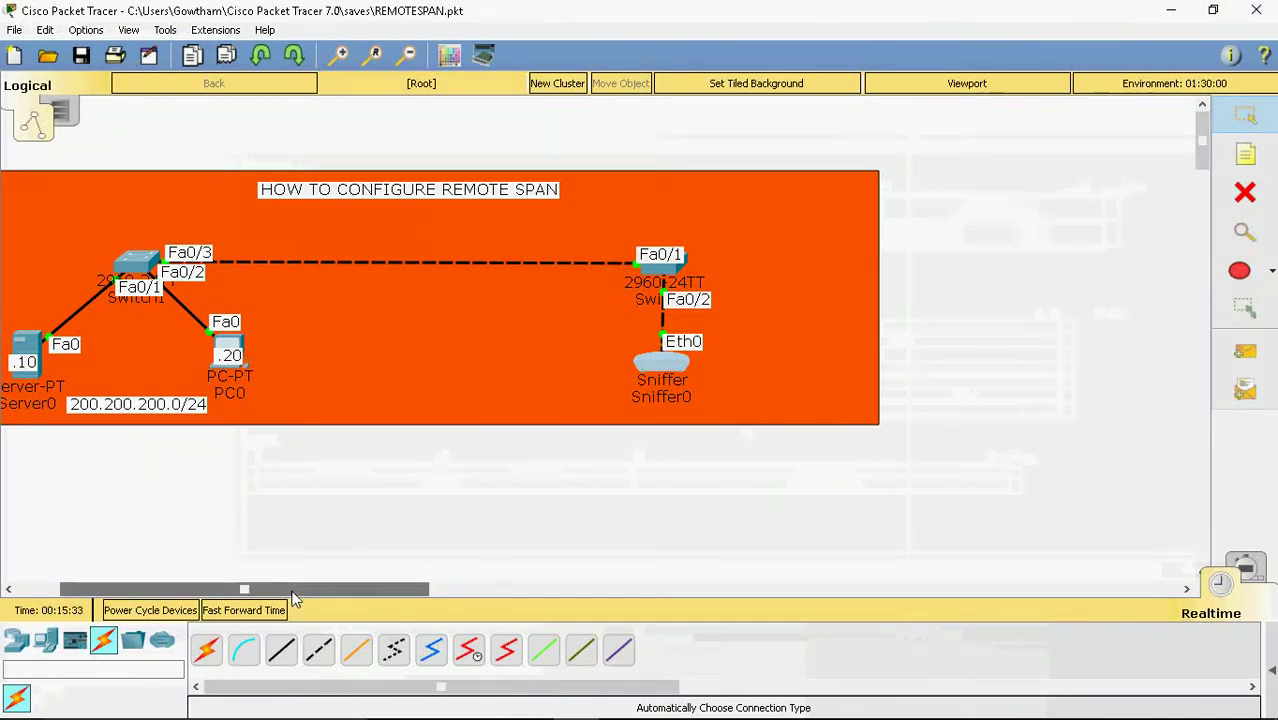
drag(293, 591, 208, 578)
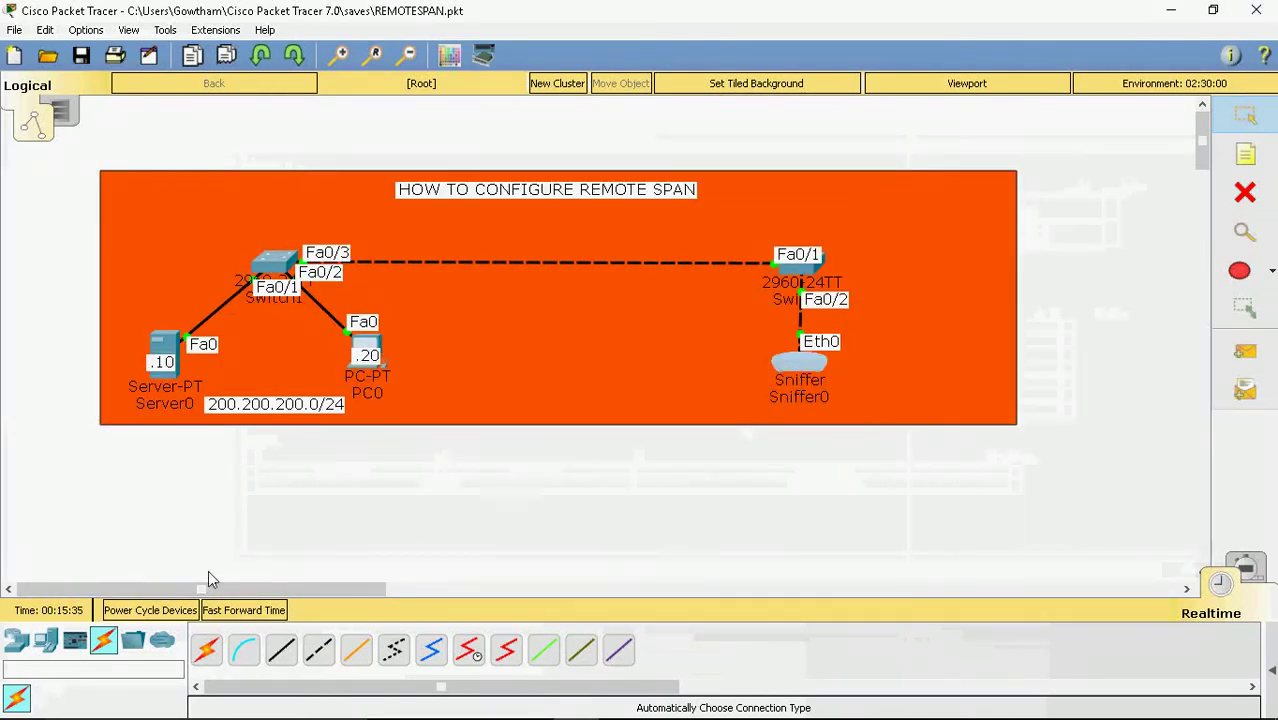